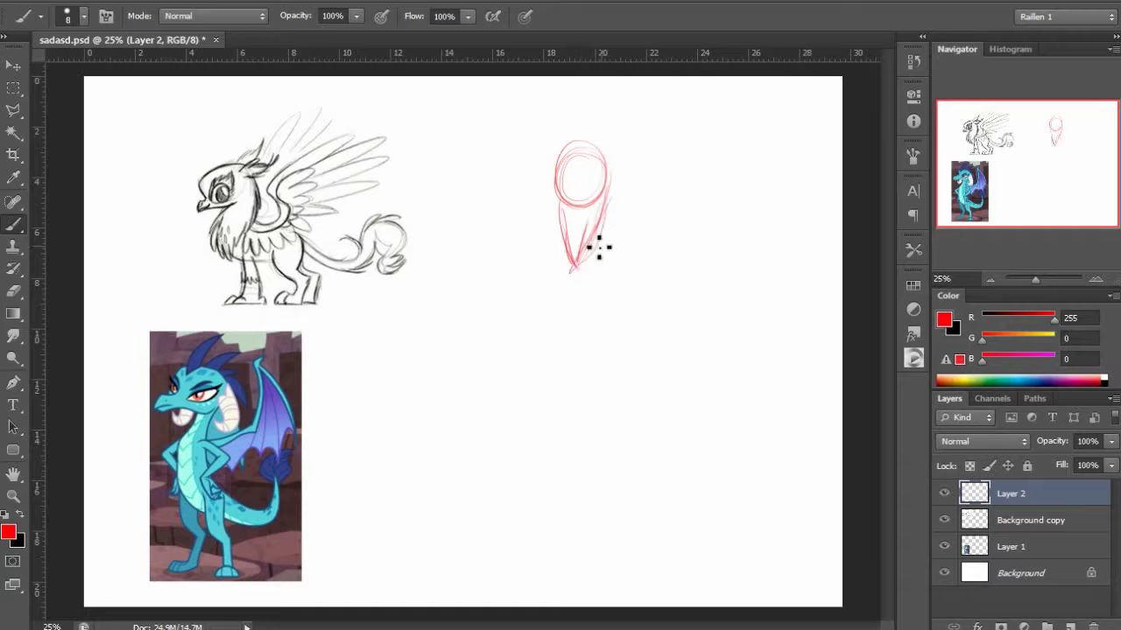
Remove the red head, neck and body construction sketch drawn beside the griffon reference.
scroll(604, 262, "up", 3)
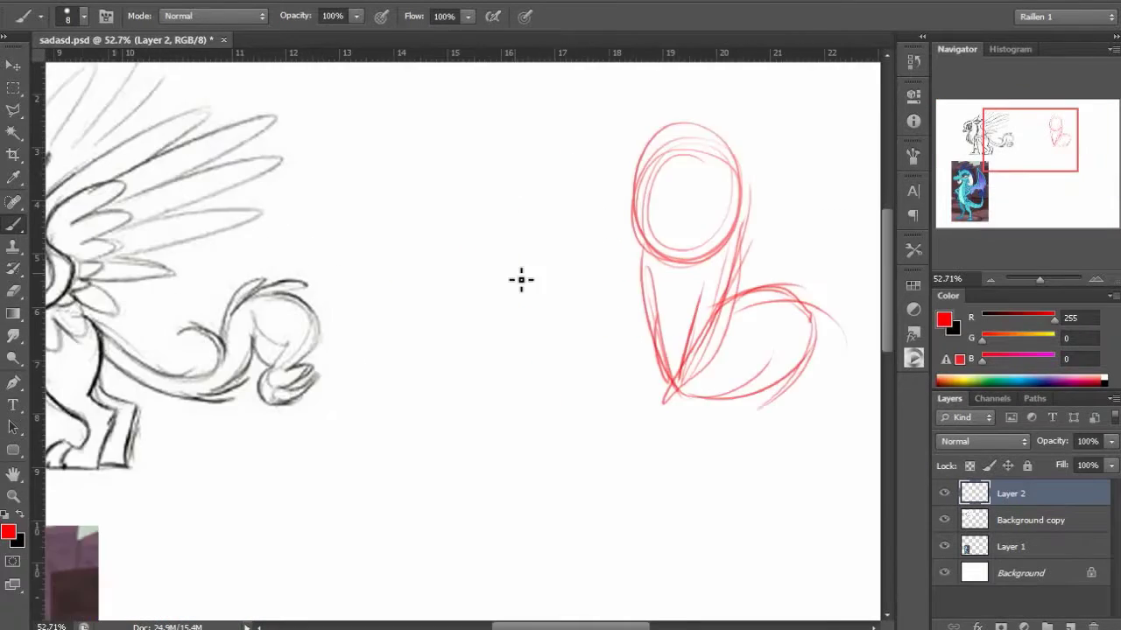
scroll(520, 277, "down", 2)
key("e")
key("ctrl+alt+z")
key("ctrl+alt+z")
left_click_drag(575, 247, 645, 240)
Sketch a red head circle in the blank area and mark head, neck and body guide shapes over the griffon reference.
key("b")
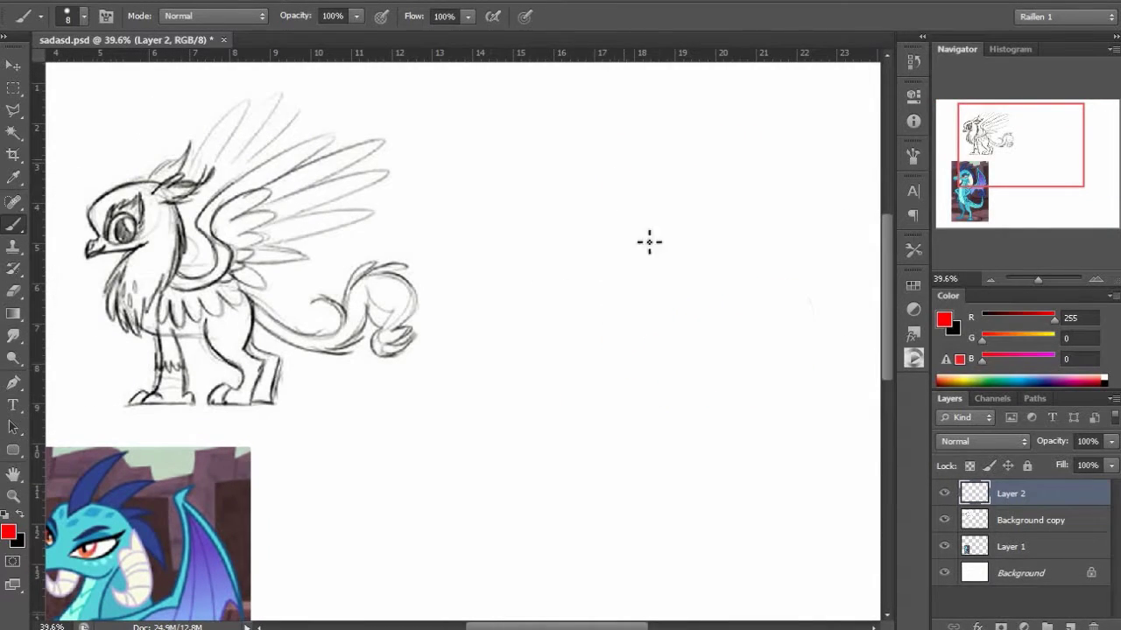
left_click_drag(639, 170, 648, 223)
left_click_drag(171, 224, 140, 319)
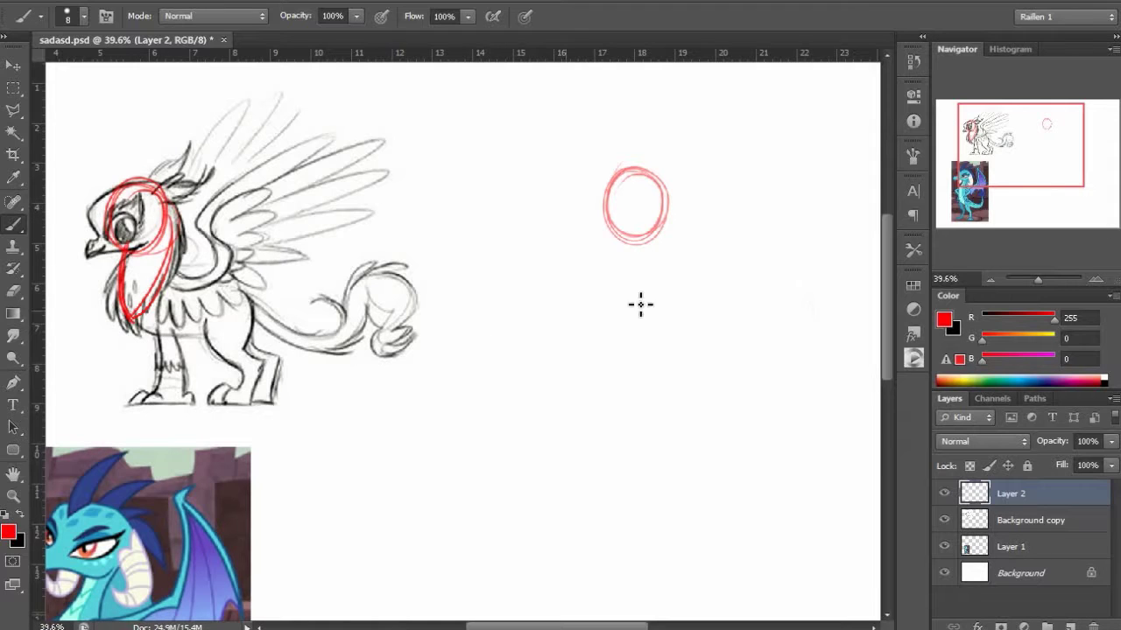
left_click_drag(222, 343, 269, 374)
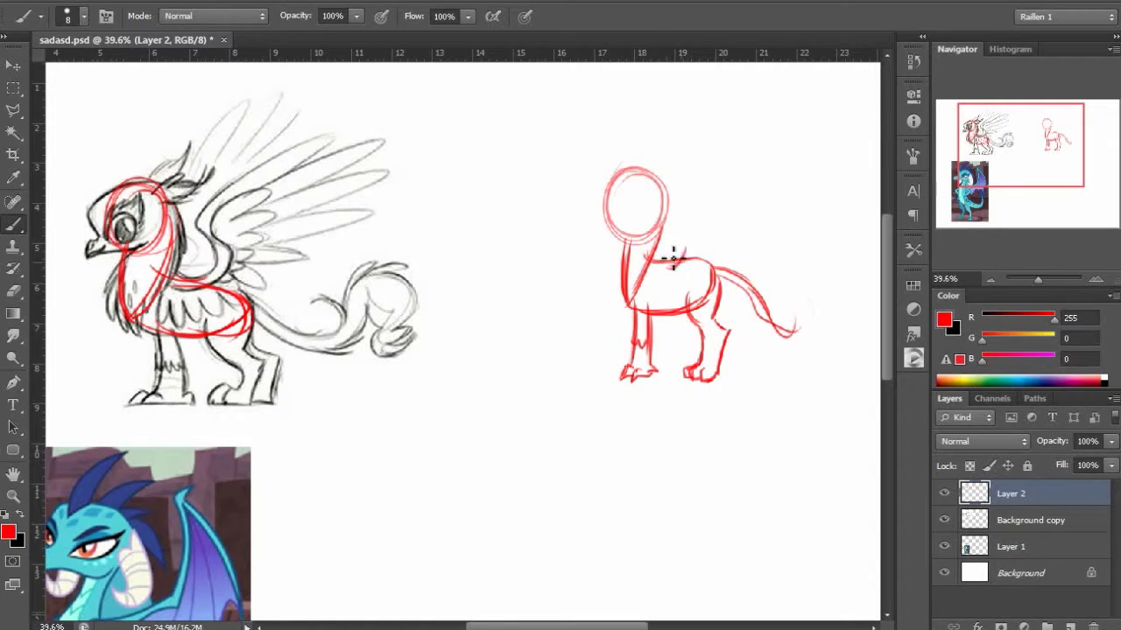
Sketch a raised feathered wing rising from the shoulder of the red griffon figure.
left_click_drag(673, 258, 642, 307)
left_click_drag(652, 263, 654, 302)
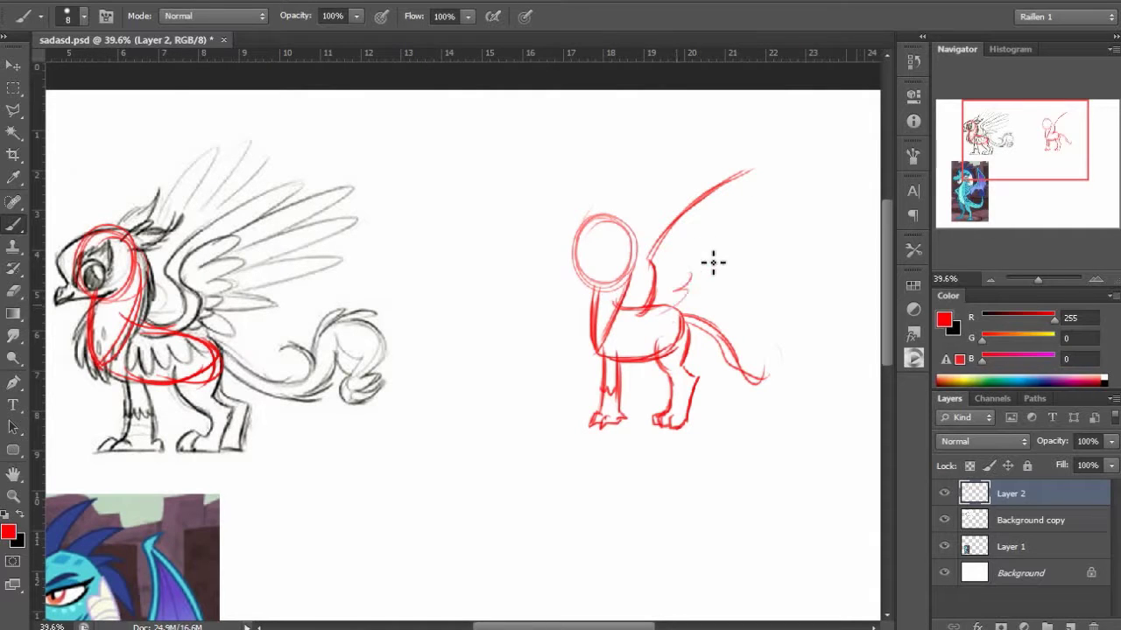
key("e")
left_click_drag(598, 274, 570, 195)
key("b")
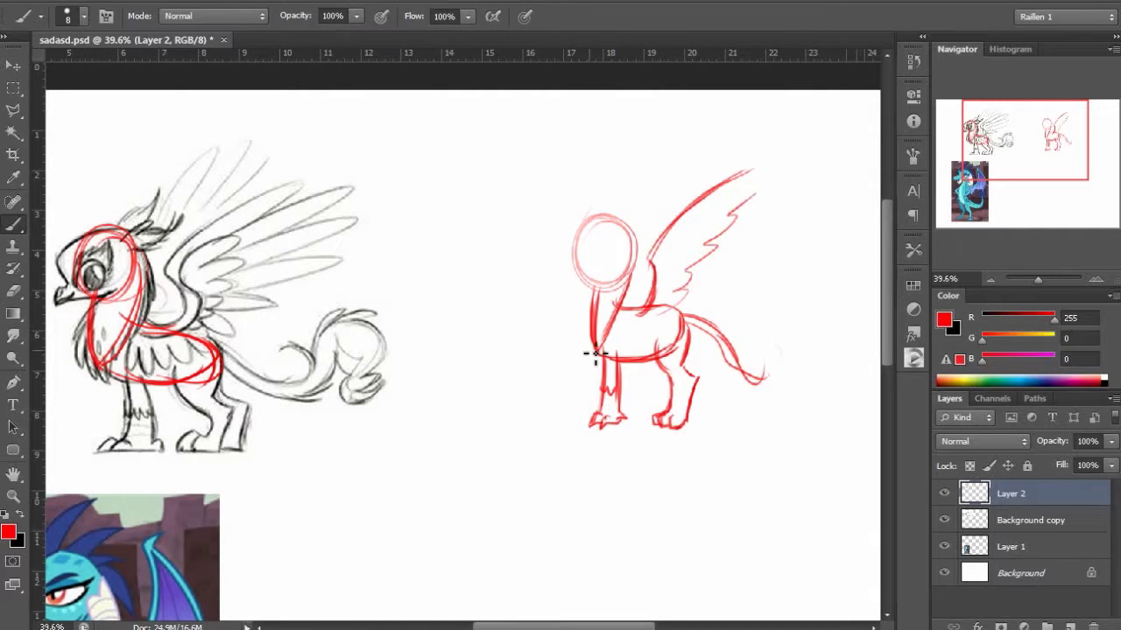
Clean up around the red griffon's front foot and sketch its far front and hind legs.
key("e")
left_click_drag(577, 398, 574, 420)
key("b")
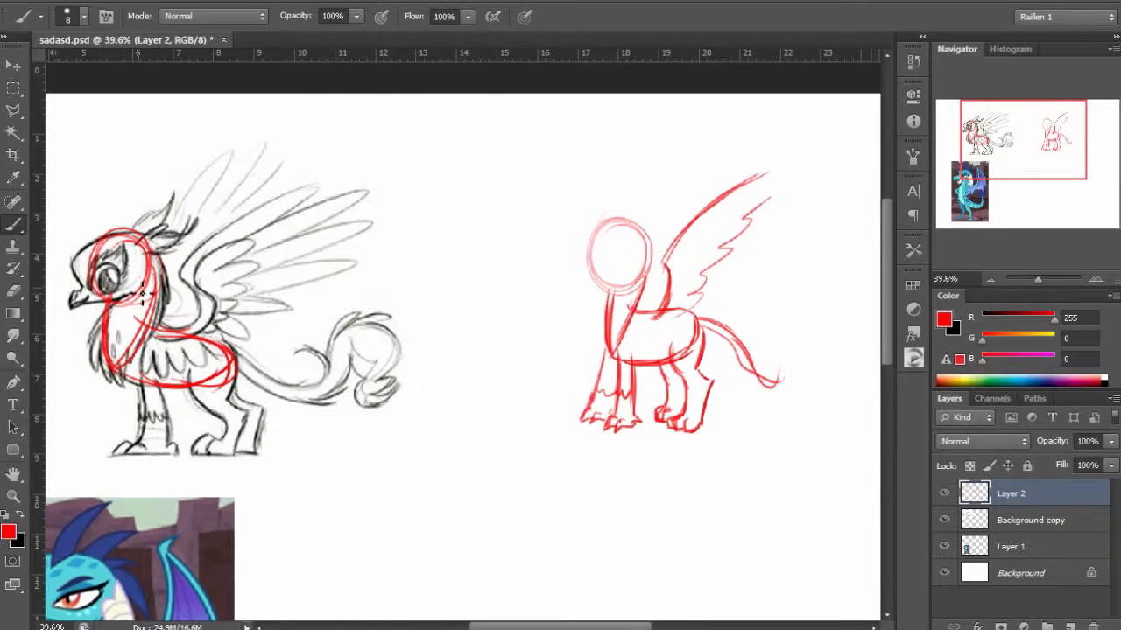
Erase the red guide strokes drawn over the griffon reference.
key("e")
scroll(114, 263, "up", 4)
left_click_drag(350, 175, 420, 438)
left_click_drag(472, 368, 604, 455)
mouse_move(422, 143)
left_mouse_down()
mouse_move(518, 226)
mouse_move(658, 261)
left_mouse_up()
Sketch a separate red head oval with curved vertical and horizontal guidelines in front of the griffon reference.
key("b")
left_click_drag(297, 232, 412, 312)
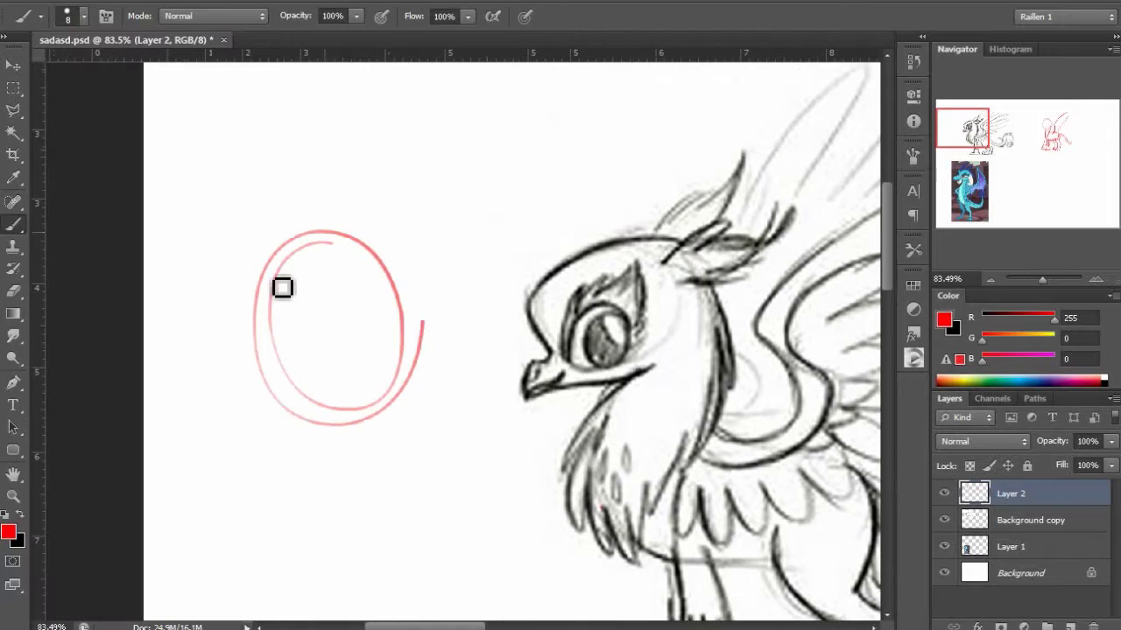
mouse_move(283, 288)
left_mouse_down()
mouse_move(330, 258)
mouse_move(337, 429)
left_mouse_up()
left_click_drag(249, 326, 450, 327)
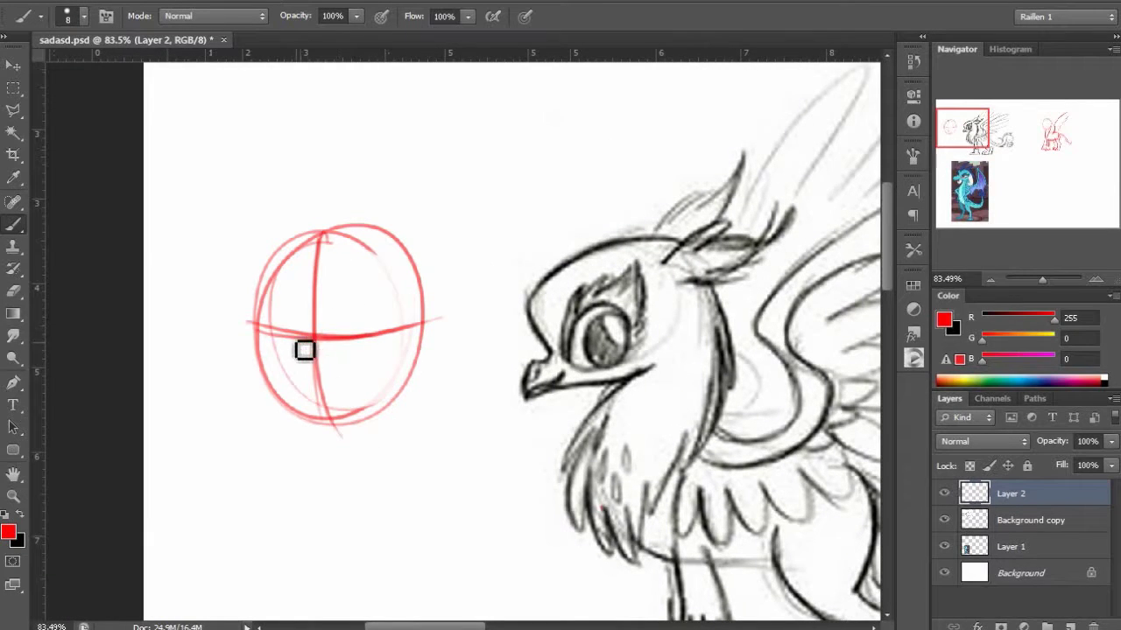
Rough in two eye curves and a small beak along the guidelines of the head oval.
left_click_drag(275, 268, 287, 345)
mouse_move(385, 246)
left_mouse_down()
mouse_move(293, 413)
mouse_move(315, 378)
left_mouse_up()
left_click_drag(393, 335, 365, 252)
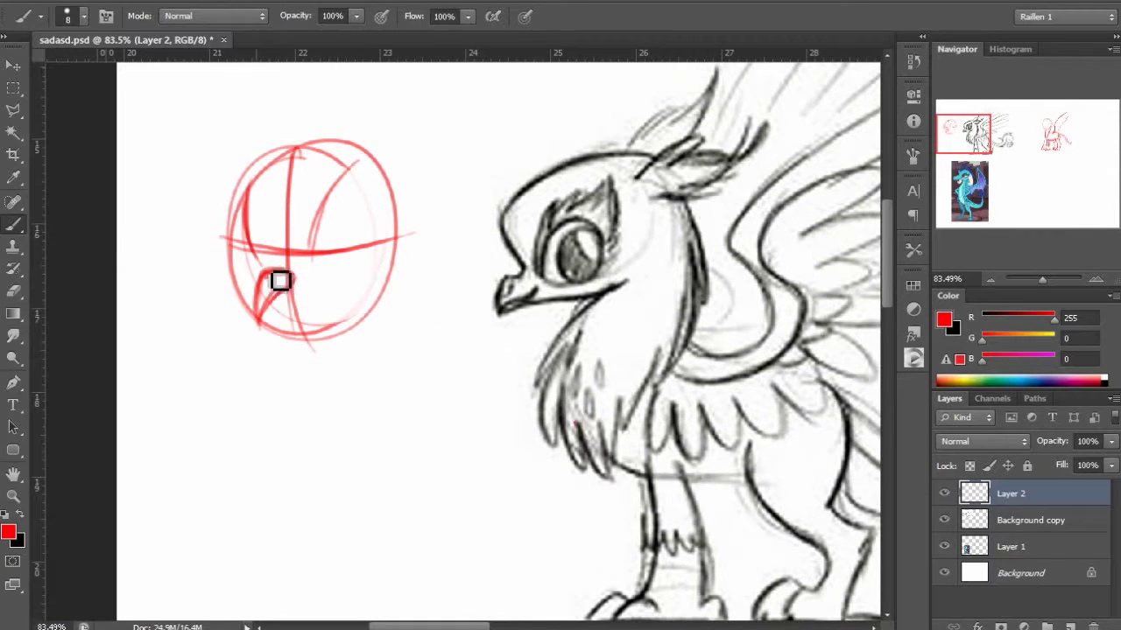
Erase the rough eye curves and redraw both eyes as rounded shapes resting on the horizontal guideline.
key("e")
mouse_move(250, 197)
left_mouse_down()
mouse_move(260, 250)
mouse_move(289, 254)
left_mouse_up()
key("b")
key("e")
left_click_drag(350, 166, 319, 241)
key("b")
mouse_move(337, 203)
left_mouse_down()
mouse_move(347, 216)
mouse_move(323, 253)
left_mouse_up()
left_click_drag(238, 210, 249, 249)
Erase the rough beak and lower face outline and redraw a small hooked beak.
key("e")
left_click_drag(265, 315, 279, 335)
key("b")
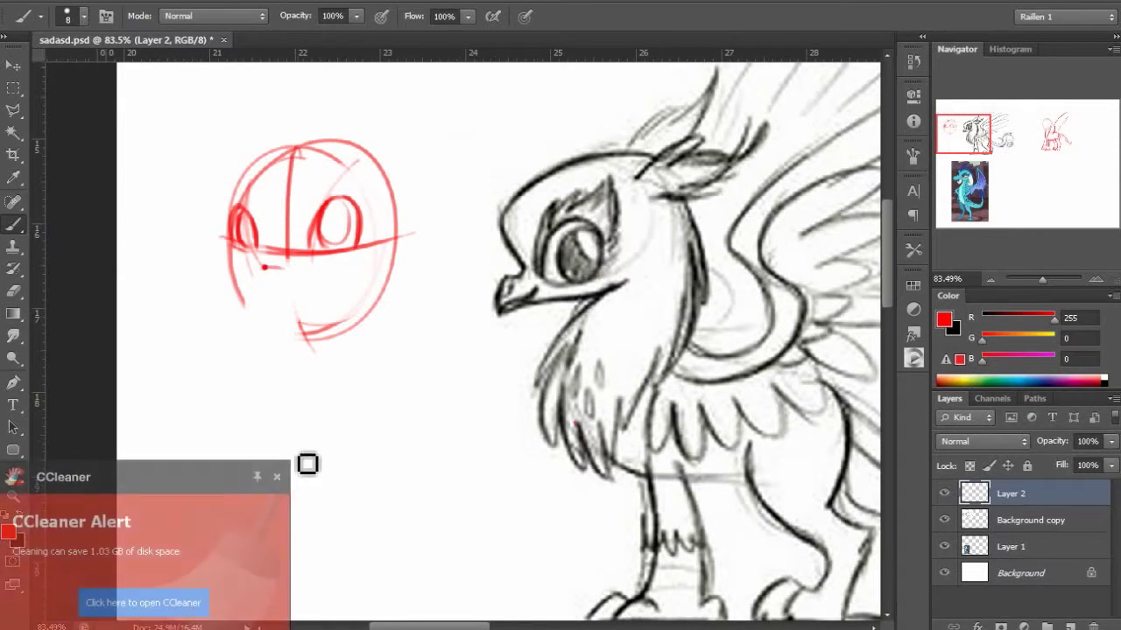
mouse_move(283, 270)
left_mouse_down()
mouse_move(255, 303)
mouse_move(275, 295)
left_mouse_up()
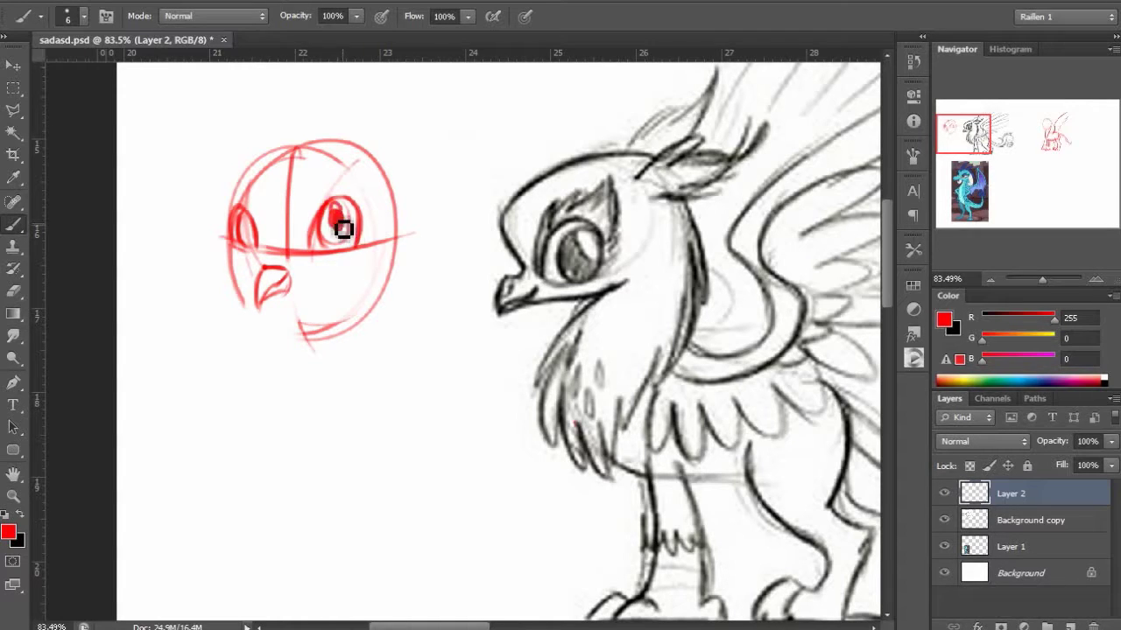
Fill in the pupils of both eyes and add a brow mark above the nearer eye.
left_click_drag(343, 229, 331, 217)
left_click_drag(245, 217, 247, 240)
left_click_drag(313, 188, 327, 191)
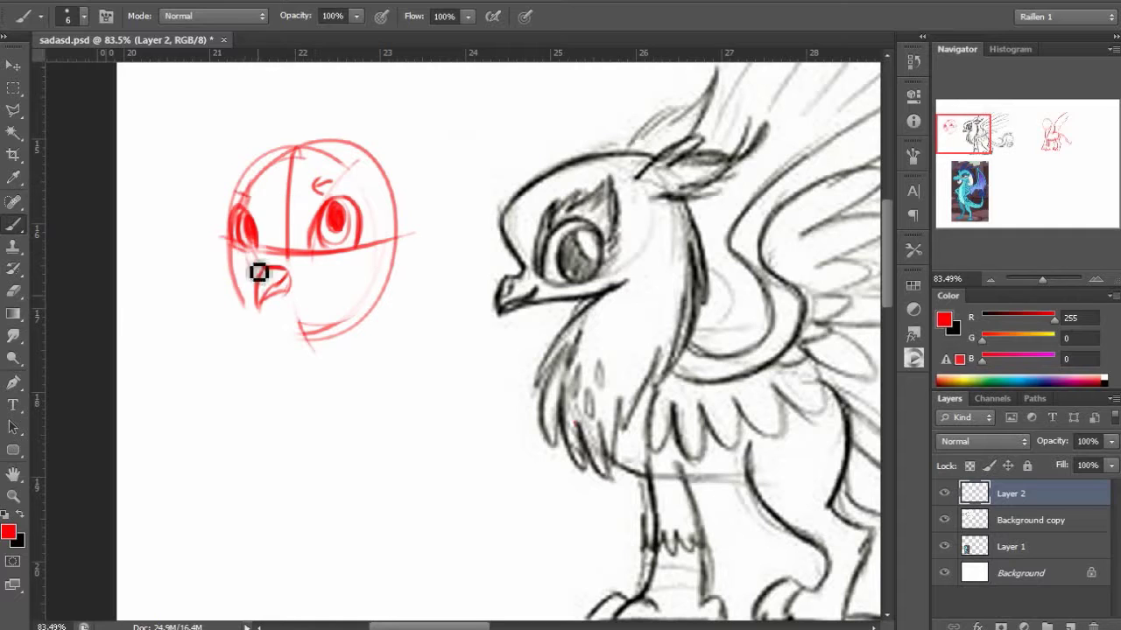
Draw the feathered cheek outlines and a tuft of feathers under the chin of the head sketch.
mouse_move(233, 203)
left_mouse_down()
mouse_move(237, 267)
mouse_move(297, 398)
left_mouse_up()
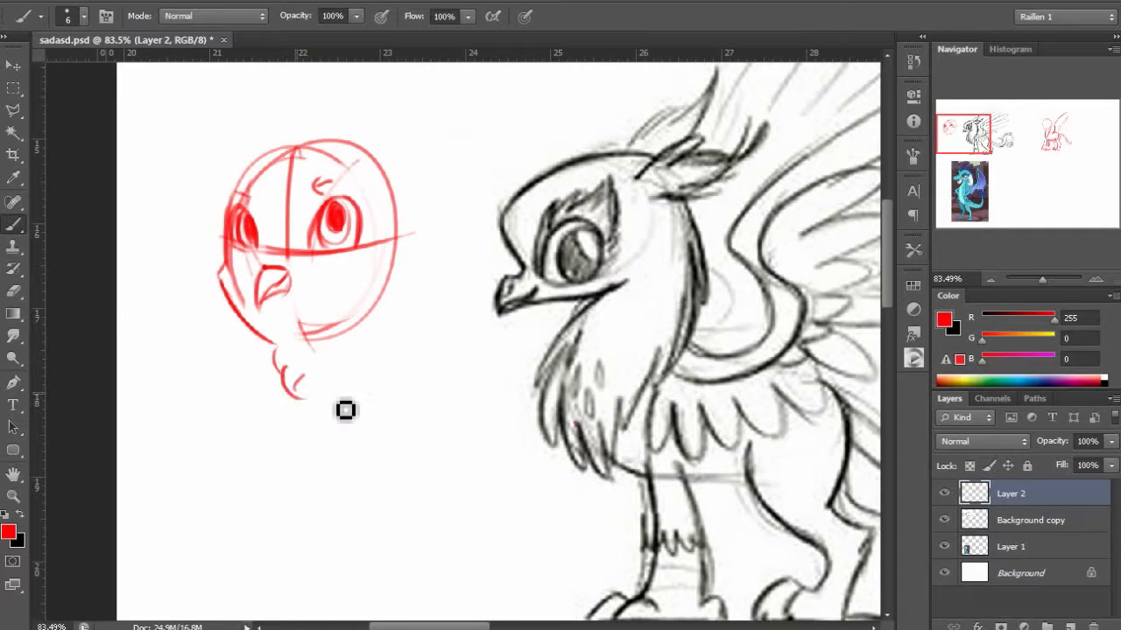
left_click_drag(341, 343, 327, 378)
left_click_drag(408, 299, 387, 324)
left_click_drag(347, 238, 371, 260)
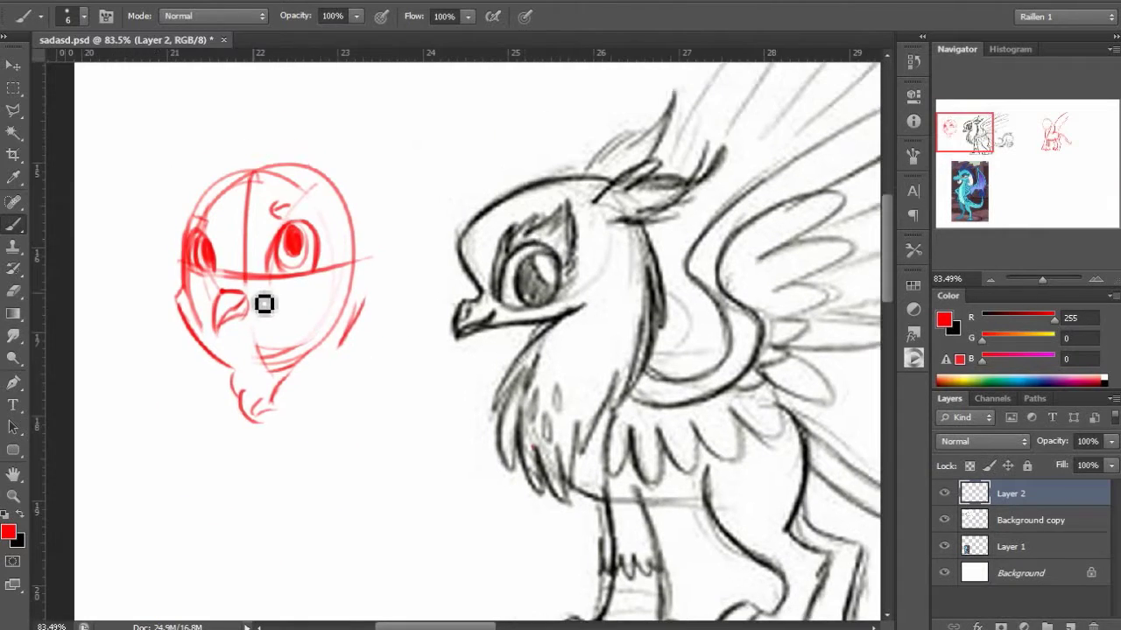
Erase the guideline around the eyes, then reinforce the head outline and add crest feathers and a tufted ear.
key("e")
mouse_move(269, 238)
left_mouse_down()
mouse_move(338, 295)
mouse_move(288, 285)
mouse_move(253, 305)
mouse_move(230, 295)
mouse_move(243, 244)
left_mouse_up()
key("b")
key("e")
key("b")
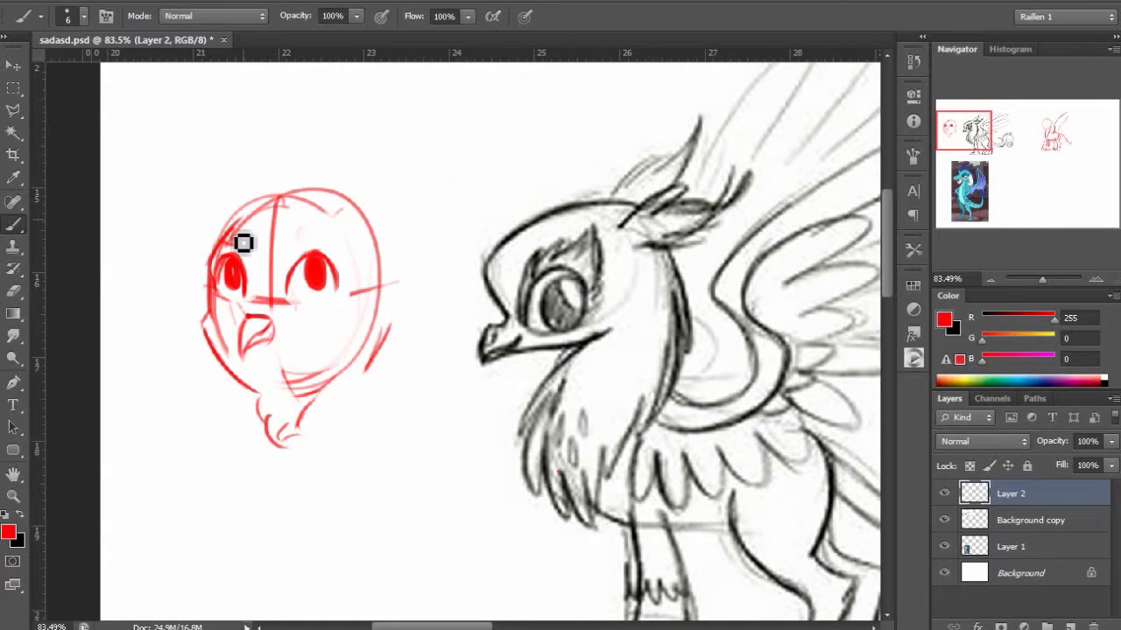
mouse_move(298, 192)
left_mouse_down()
mouse_move(320, 175)
mouse_move(353, 223)
mouse_move(387, 196)
mouse_move(408, 222)
mouse_move(388, 283)
mouse_move(382, 377)
mouse_move(392, 359)
left_mouse_up()
Select the finished head sketch with the Lasso and move it over toward the red griffon body.
scroll(496, 301, "down", 2)
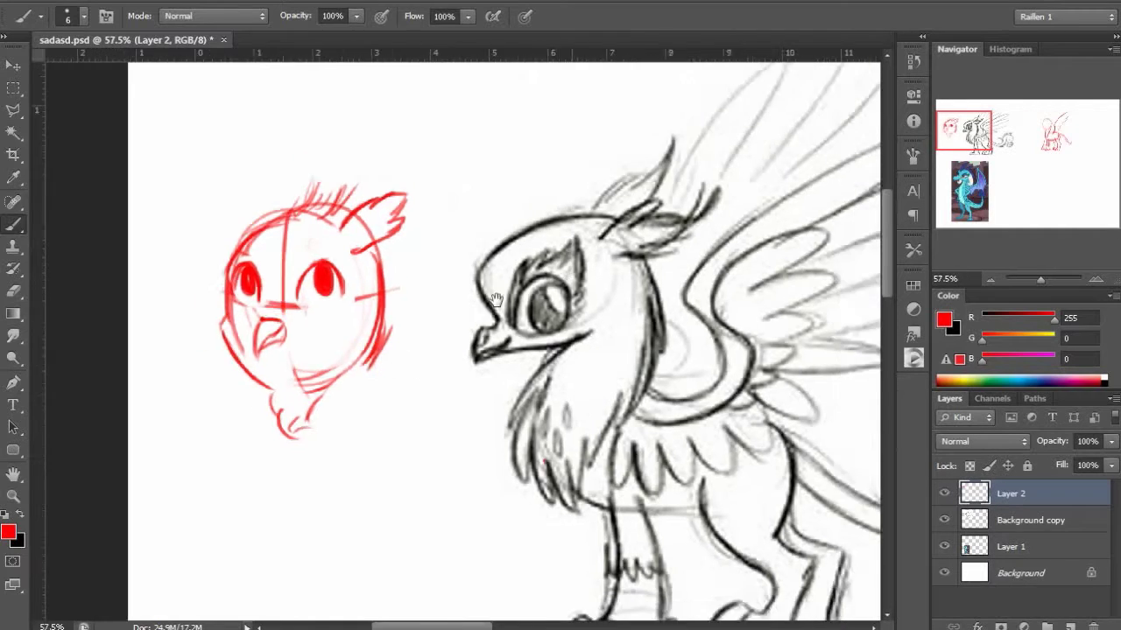
key("l")
left_click_drag(251, 225, 313, 449)
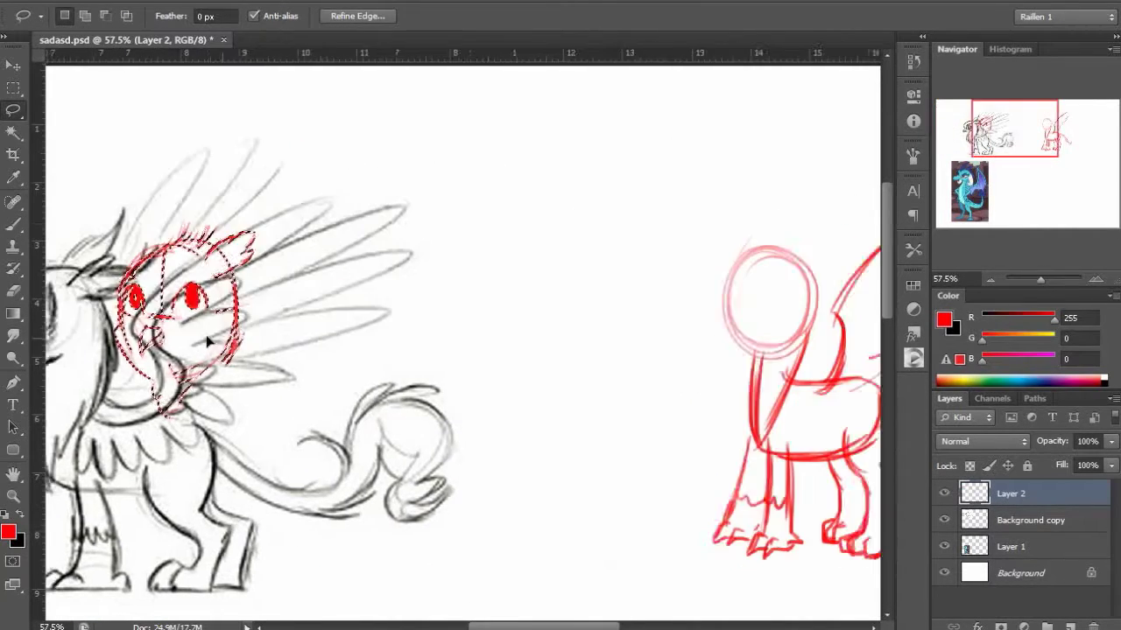
left_click_drag(208, 341, 570, 259)
Try to scale the selected head to about 75% and fit it onto the body's head circle.
key("ctrl+t")
left_click_drag(533, 312, 560, 259)
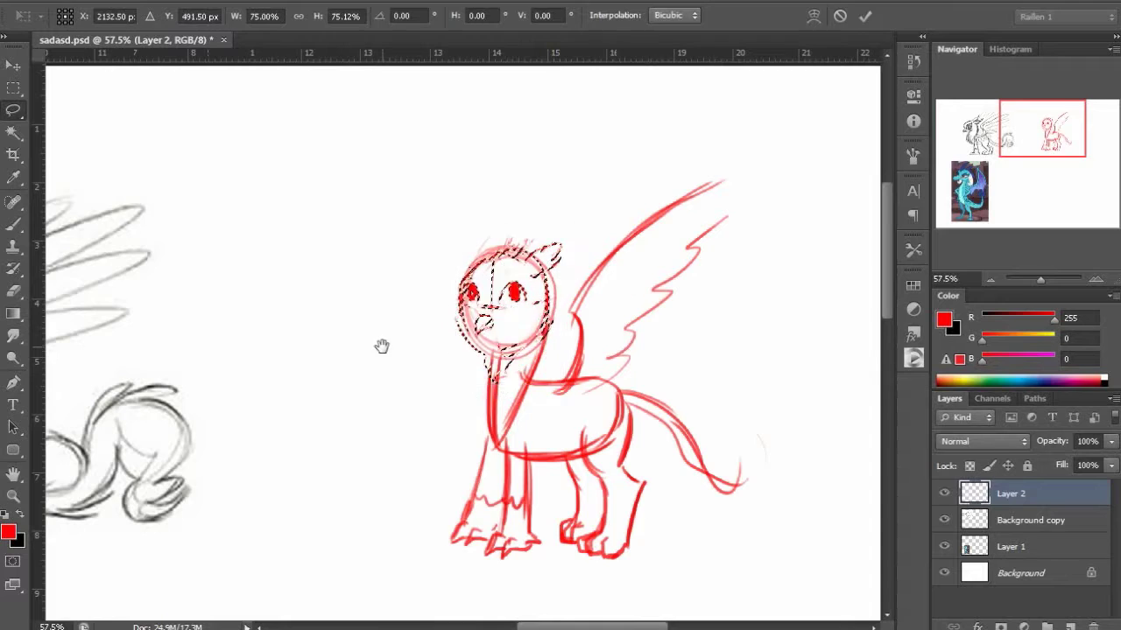
key("Return")
scroll(381, 347, "down", 2)
mouse_move(382, 346)
left_mouse_down()
mouse_move(610, 362)
mouse_move(579, 361)
mouse_move(656, 391)
mouse_move(542, 398)
left_mouse_up()
key("b")
key("ctrl+alt+z")
key("ctrl+alt+z")
key("ctrl+alt+z")
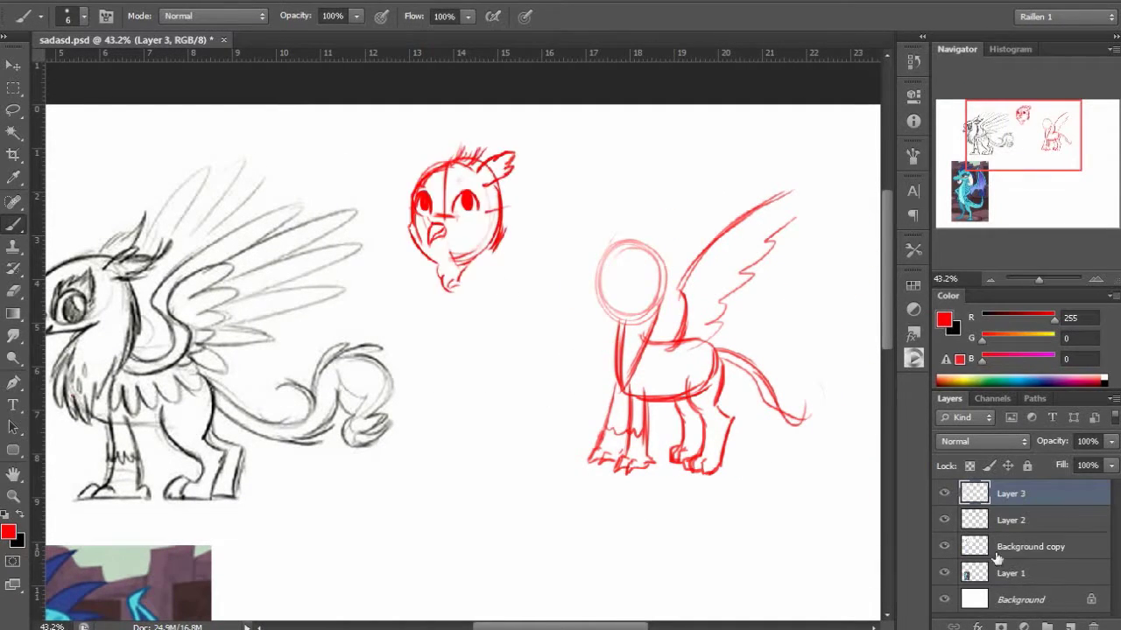
key("l")
mouse_move(394, 263)
left_mouse_down()
mouse_move(438, 342)
mouse_move(394, 289)
left_mouse_up()
left_click(607, 450, "ctrl")
key("v")
key("ctrl+d")
left_click_drag(678, 306, 703, 312)
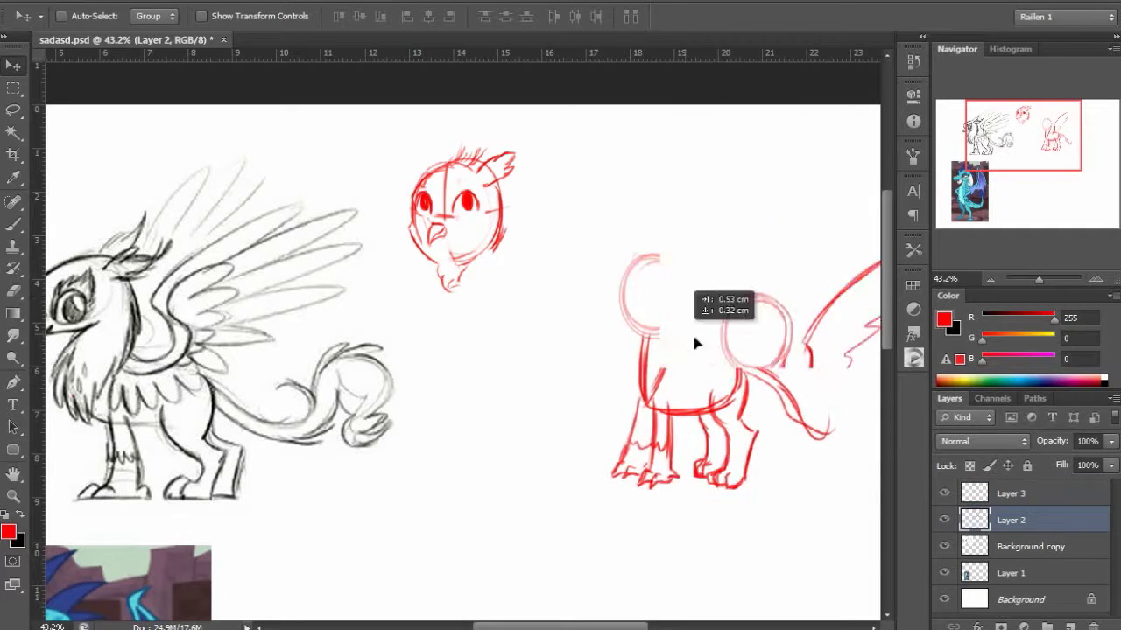
key("ctrl+z")
Scale the head on Layer 3 to about 85% and place it over the body's head circle.
left_click(1005, 490)
left_click_drag(455, 229, 555, 265)
key("ctrl+t")
left_click_drag(507, 187, 645, 225)
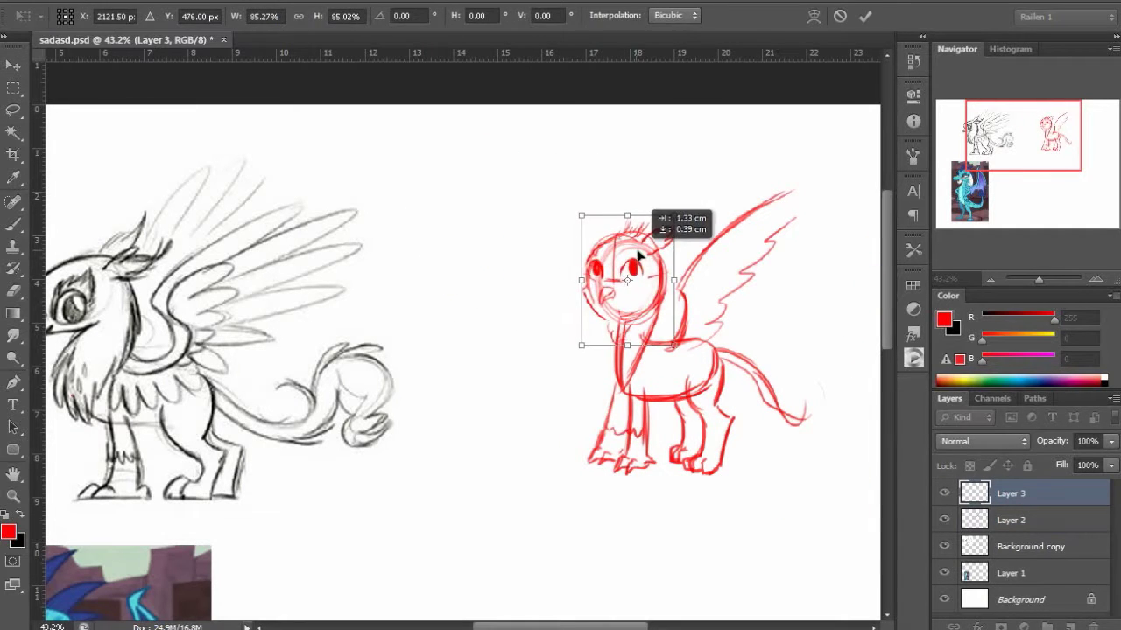
key("Return")
left_click_drag(624, 313, 667, 304)
key("alt+bracketleft")
key("ctrl+t")
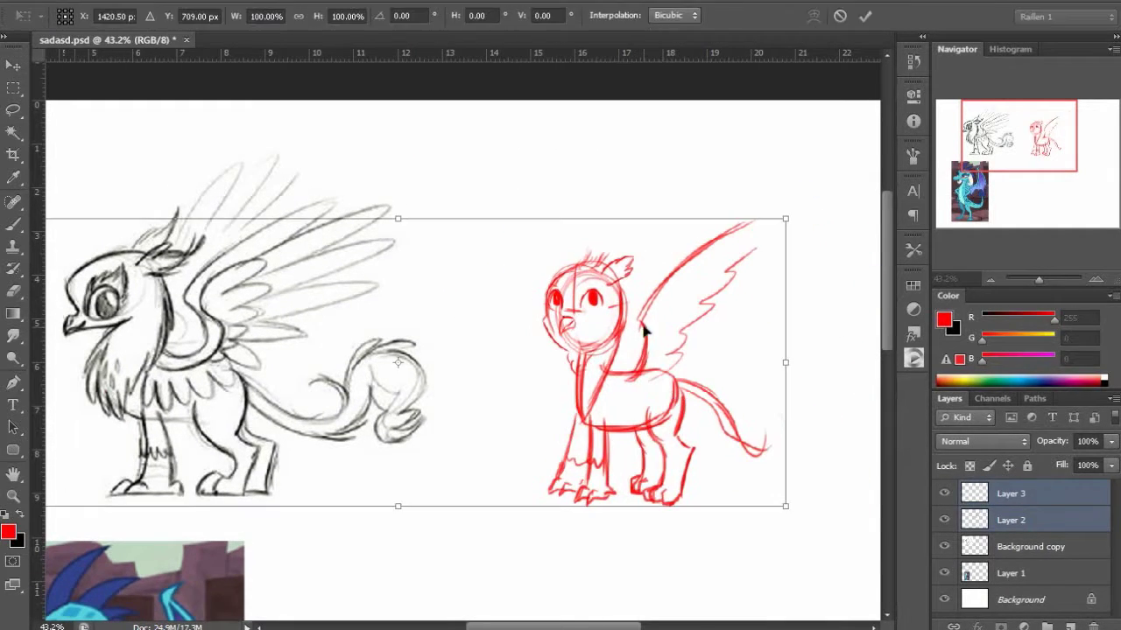
key("Return")
left_click_drag(617, 394, 704, 399)
left_click_drag(149, 364, 280, 380)
key("m")
left_click_drag(671, 391, 382, 390)
left_click_drag(260, 315, 347, 288)
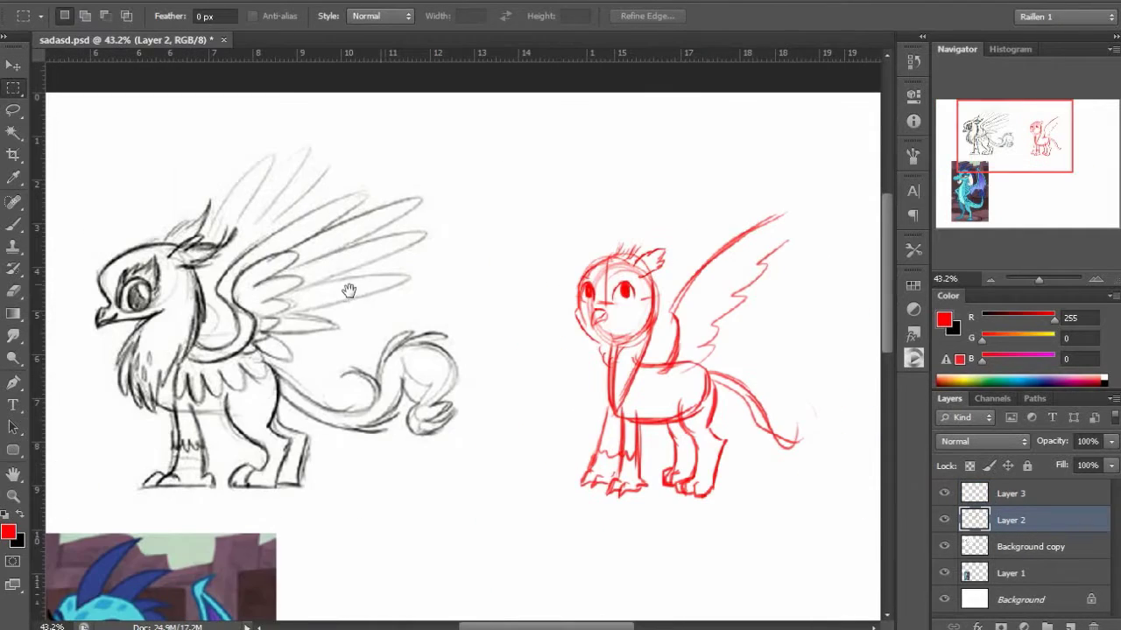
key("alt+shift+bracketright")
key("ctrl+t")
key("Return")
Clear the stray marks around the black griffon reference from the red sketch layers using a rectangular selection.
left_click_drag(600, 227, 694, 223)
left_click_drag(76, 142, 732, 528)
left_click(1006, 494)
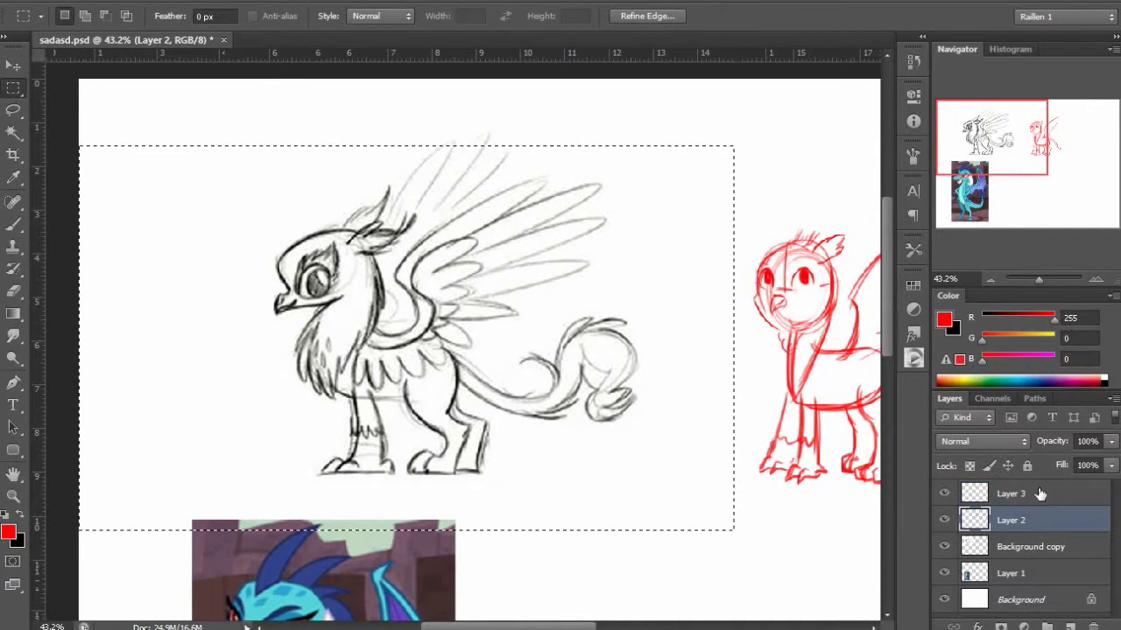
key("ctrl+d")
Stretch Layer 2 and Layer 3 together to about 110% width and 102% height and move them closer to the reference.
mouse_move(613, 350)
left_mouse_down()
mouse_move(267, 350)
mouse_move(460, 351)
left_mouse_up()
key("alt+shift+bracketright")
key("ctrl+t")
left_click_drag(701, 201, 701, 194)
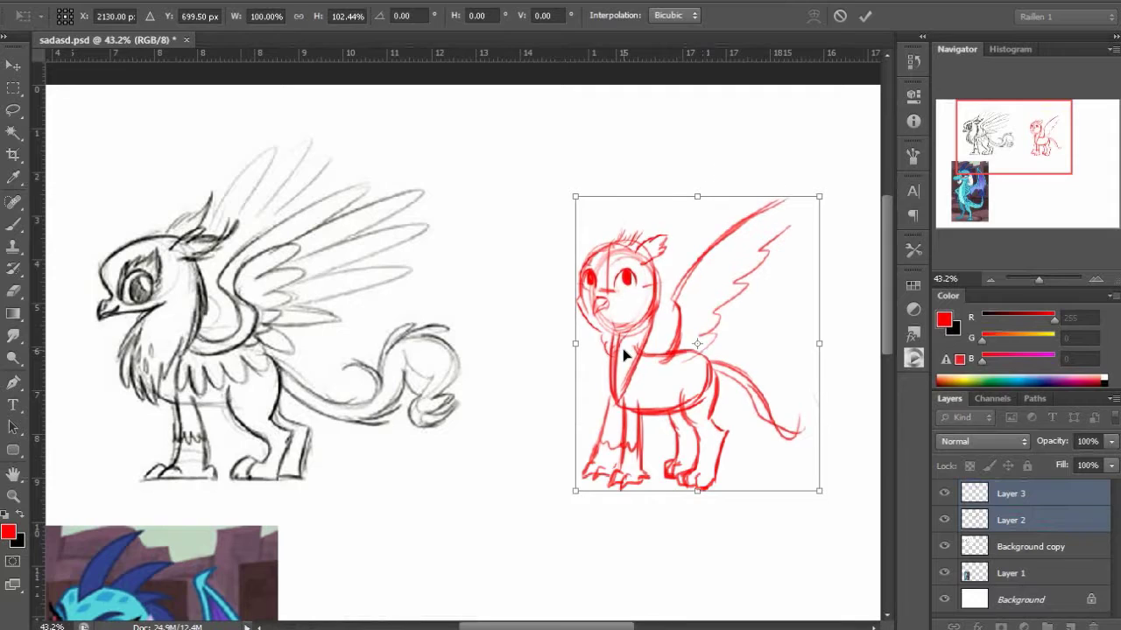
left_click_drag(575, 344, 713, 312)
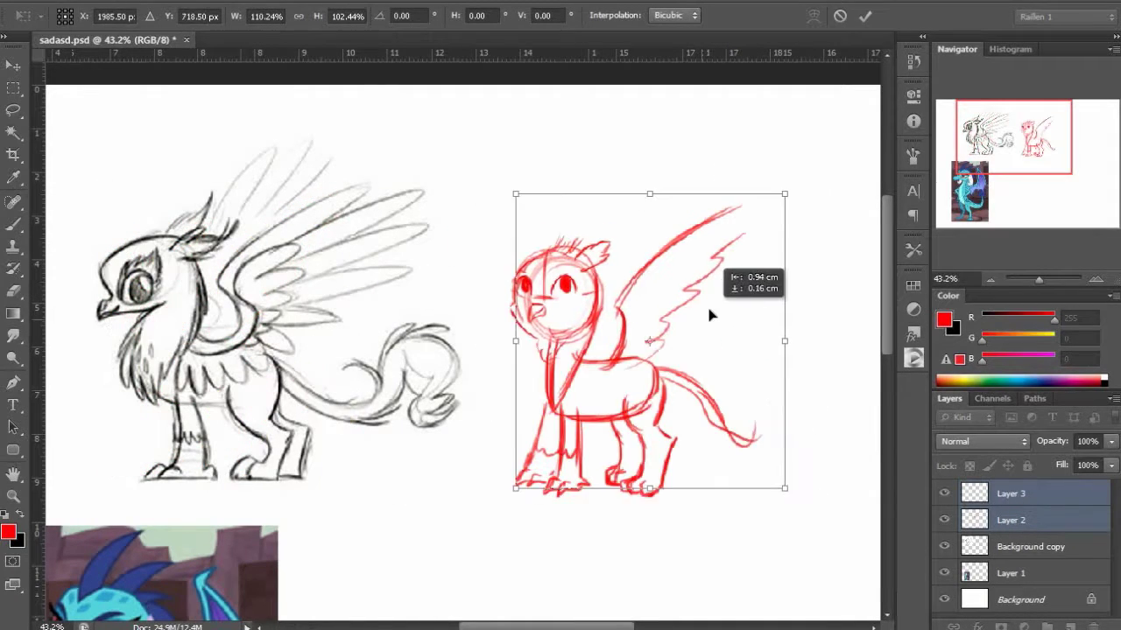
key("Return")
Erase the front neck guidelines on Layer 2 and redraw a fuller chest line below the chin feathers.
left_click(1010, 520)
scroll(589, 364, "up", 4)
key("b")
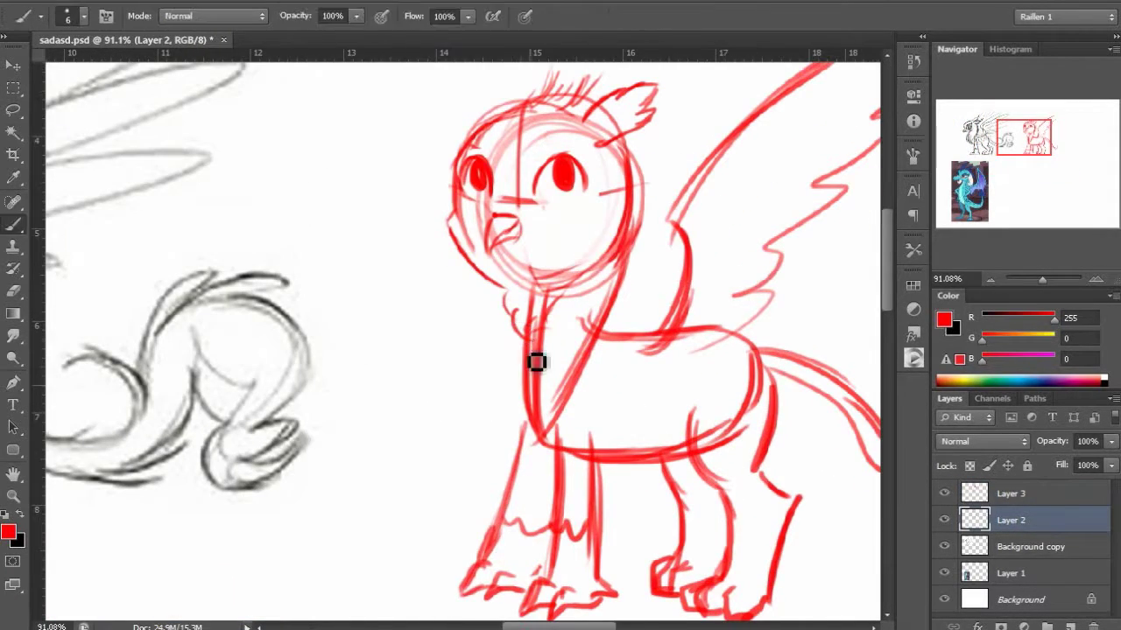
left_click_drag(496, 315, 530, 368)
left_click_drag(525, 293, 563, 353)
key("b")
mouse_move(510, 317)
left_mouse_down()
mouse_move(525, 424)
mouse_move(552, 444)
left_mouse_up()
Redraw the curve from the back of the neck into the back and clean up the overlapping body lines.
left_click_drag(621, 271, 650, 346)
key("e")
left_click_drag(618, 302, 655, 351)
key("b")
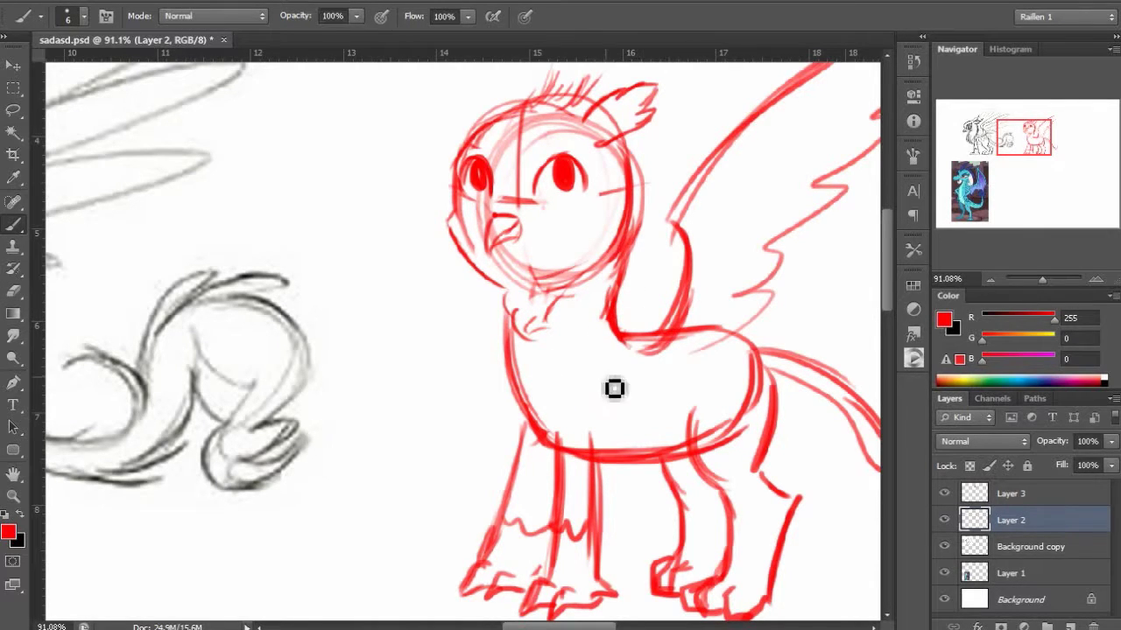
left_click_drag(536, 416, 595, 467)
Create a new layer above Layer 3 for the dragon sketch.
scroll(595, 466, "down", 3)
left_click(1010, 494)
left_click(1069, 626)
scroll(578, 248, "down", 6)
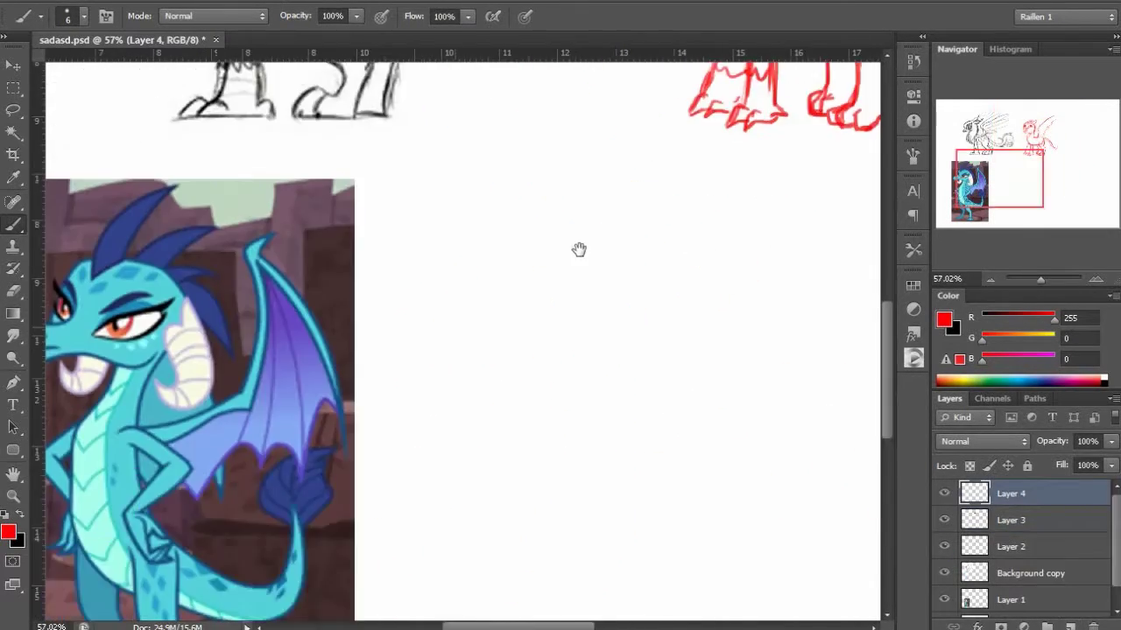
scroll(536, 307, "down", 1)
Sketch a dragon head circle with a centre line and snout, and mark a matching circle over the reference dragon's head.
left_click_drag(639, 157, 648, 259)
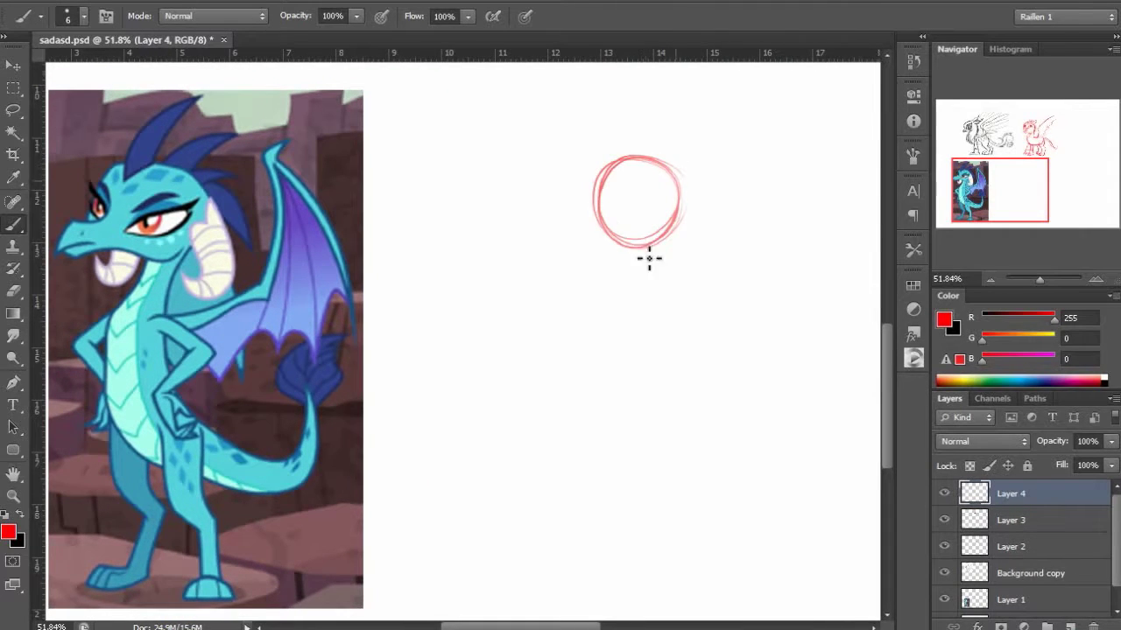
left_click_drag(115, 232, 150, 166)
left_click_drag(149, 166, 223, 168)
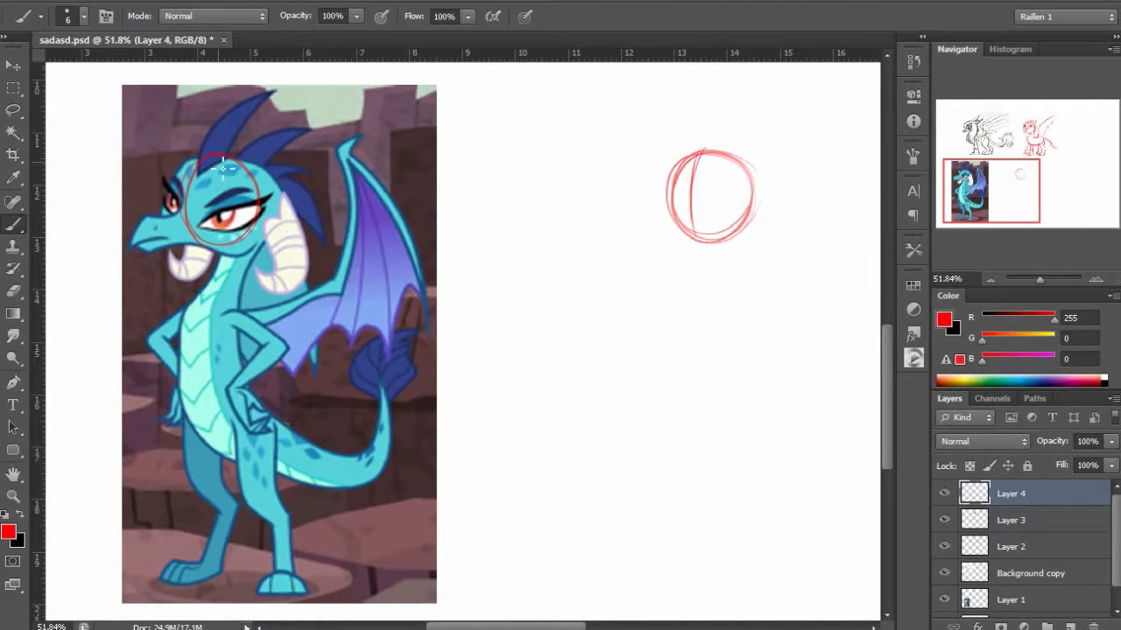
left_click_drag(695, 189, 634, 182)
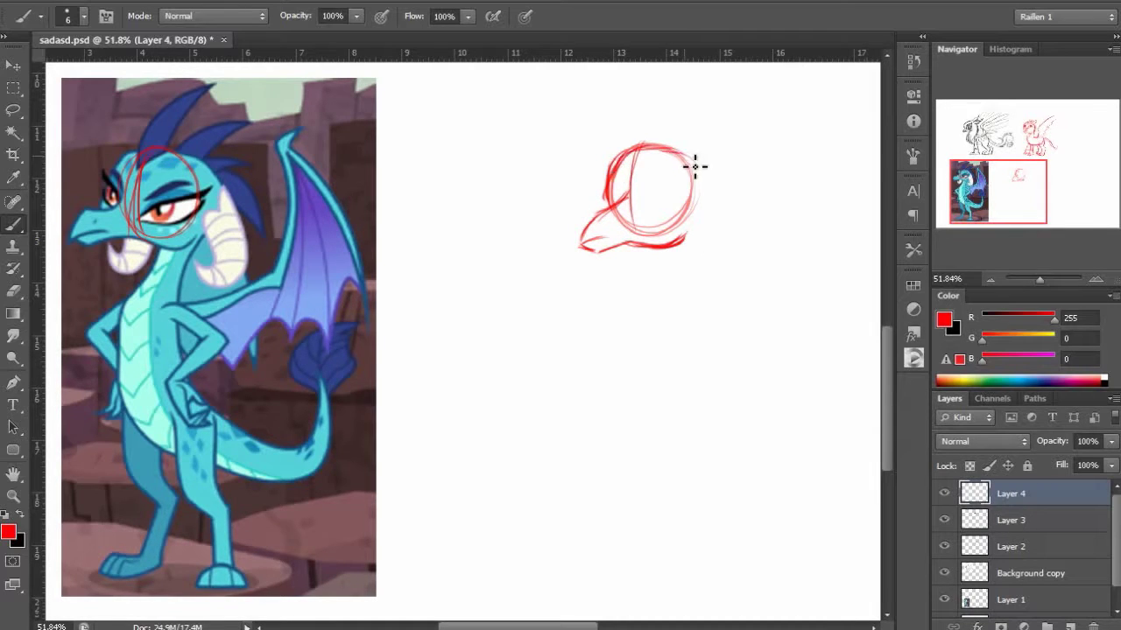
Note "too high" with an arrow above the dragon's skull and redraw the back and forehead outline of the head.
left_click_drag(713, 184, 685, 198)
left_click_drag(663, 145, 680, 136)
left_click_drag(691, 108, 692, 130)
left_click_drag(385, 245, 450, 245)
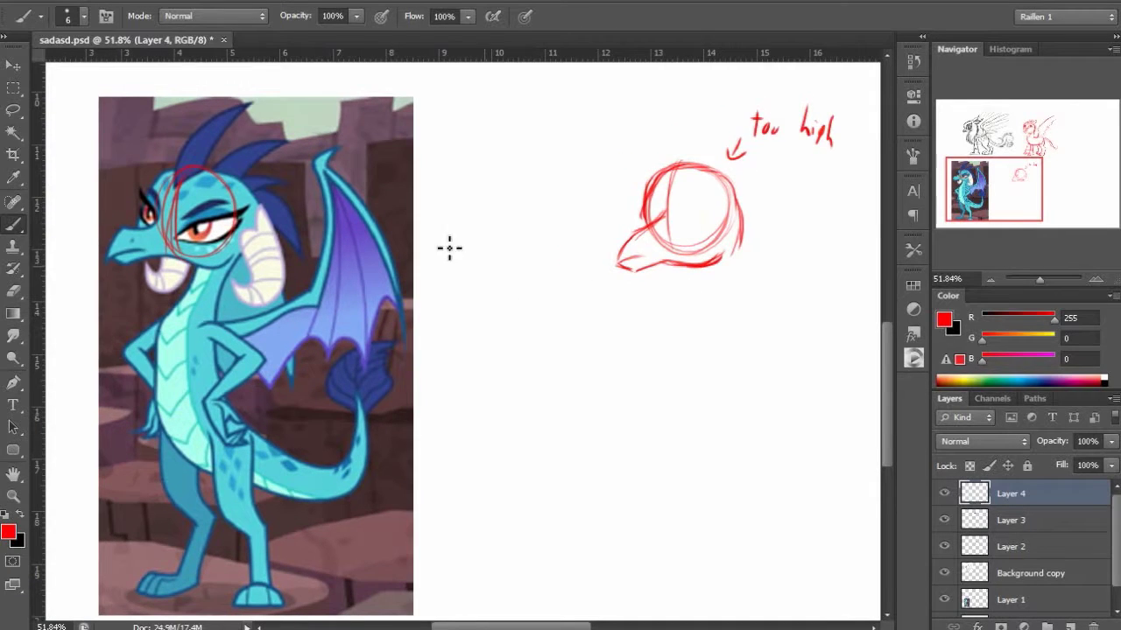
mouse_move(642, 188)
left_mouse_down()
mouse_move(555, 187)
mouse_move(597, 226)
left_mouse_up()
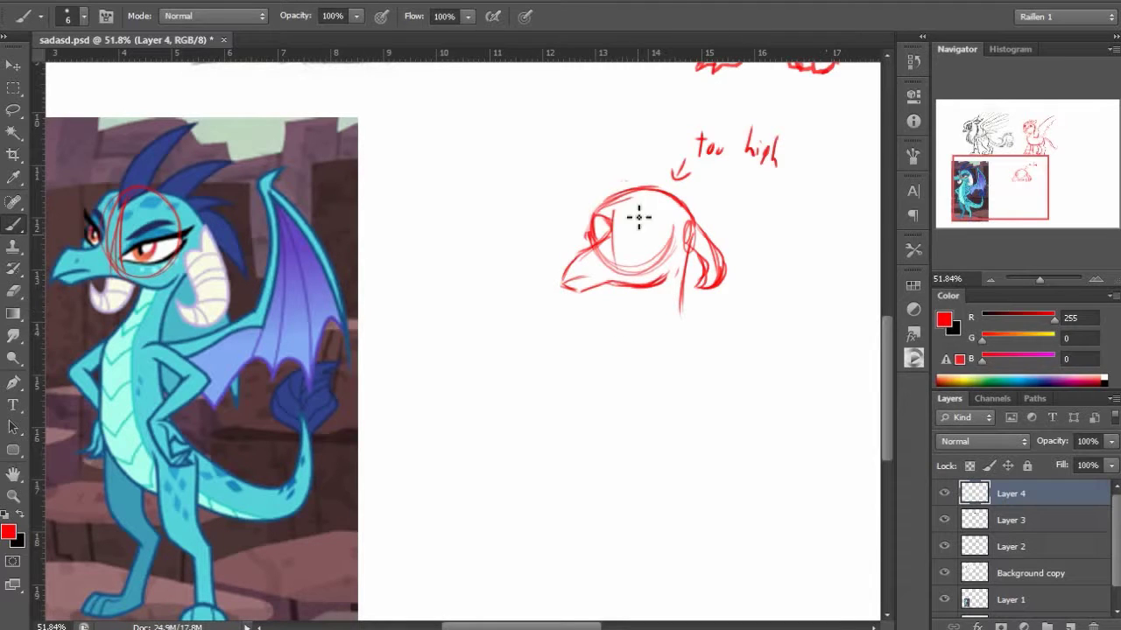
Sketch the dragon's slim neck, rounded torso and two bent arms with hands on the hips below the head.
mouse_move(644, 329)
left_mouse_down()
mouse_move(628, 283)
mouse_move(646, 416)
left_mouse_up()
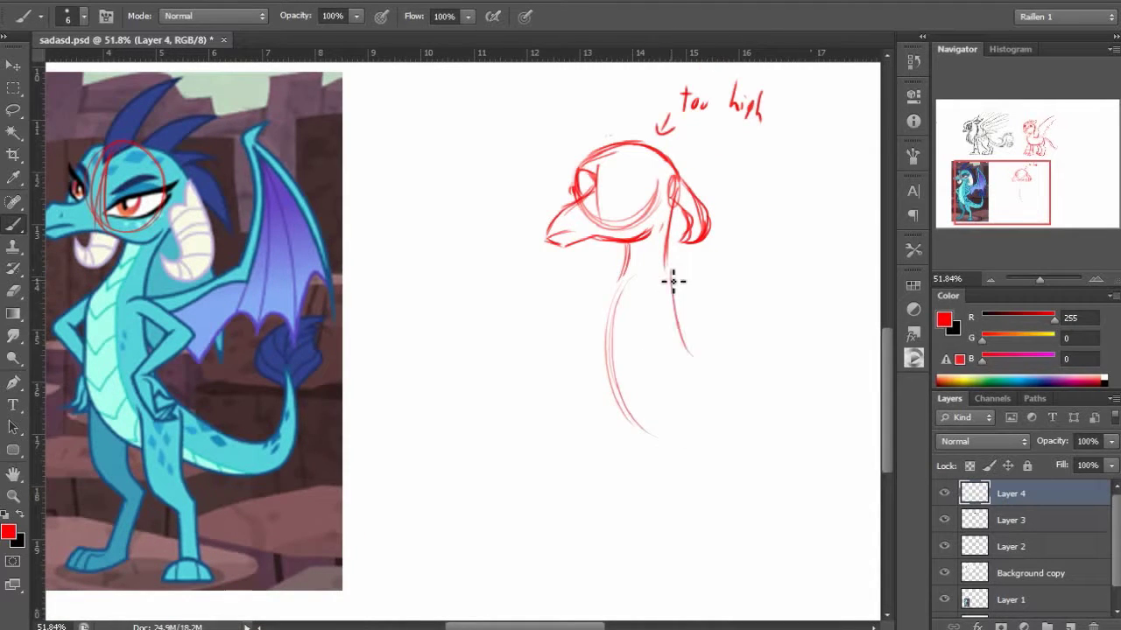
left_click_drag(632, 321, 619, 319)
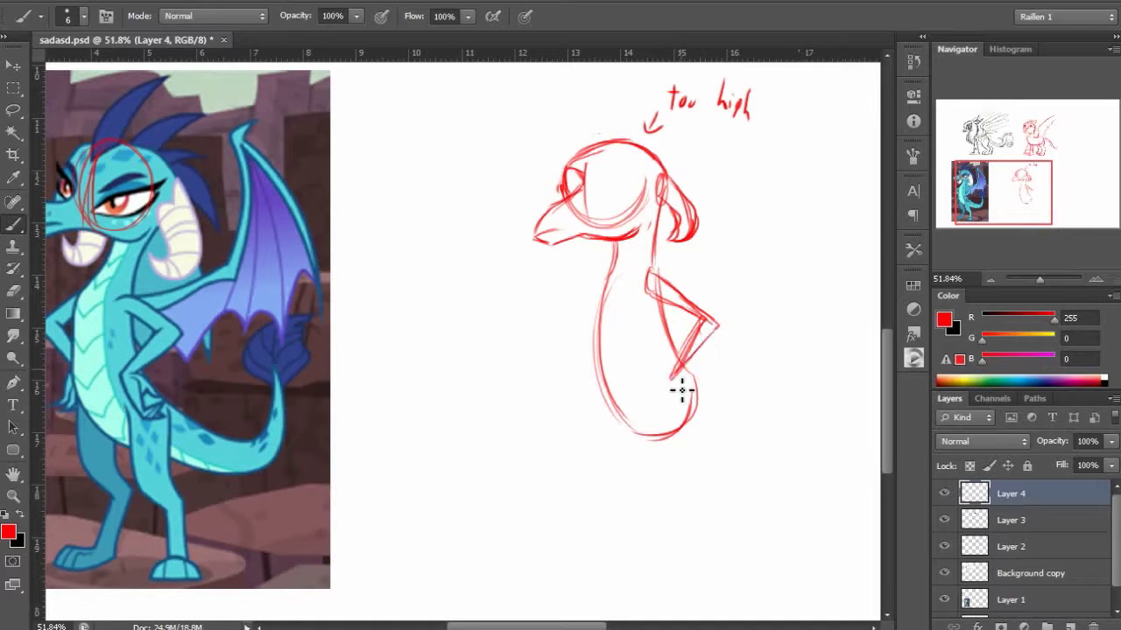
mouse_move(678, 394)
left_mouse_down()
mouse_move(719, 385)
mouse_move(616, 347)
left_mouse_up()
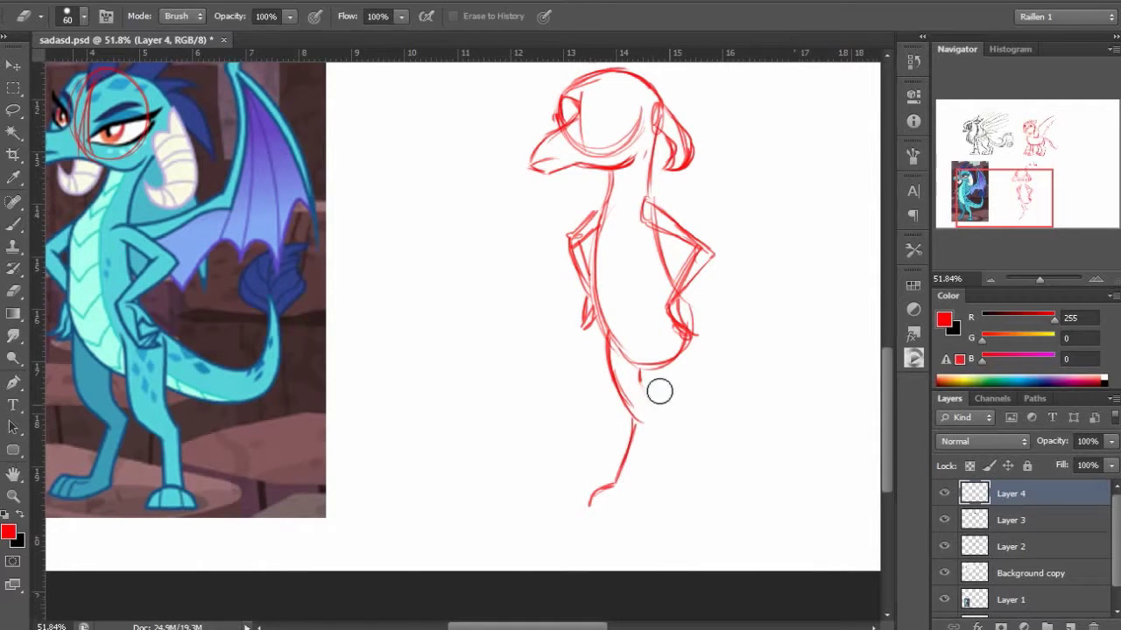
Sketch the dragon's upward-curving tail and complete both standing legs with their feet.
mouse_move(691, 383)
left_mouse_down()
mouse_move(612, 324)
mouse_move(596, 263)
left_mouse_up()
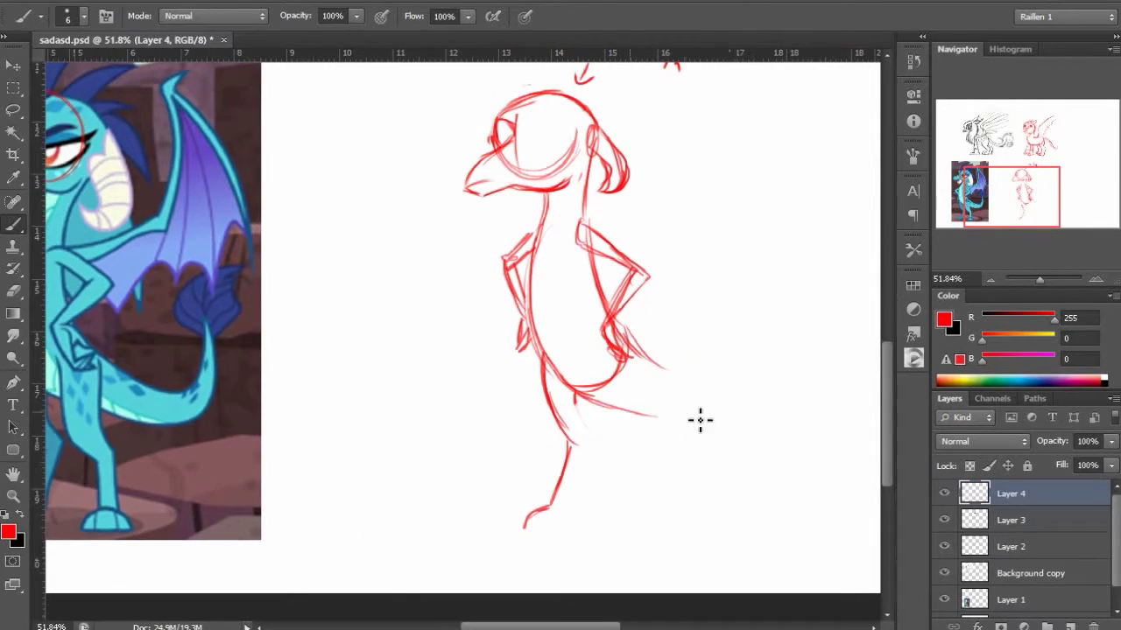
mouse_move(700, 420)
left_mouse_down()
mouse_move(670, 400)
mouse_move(535, 417)
left_mouse_up()
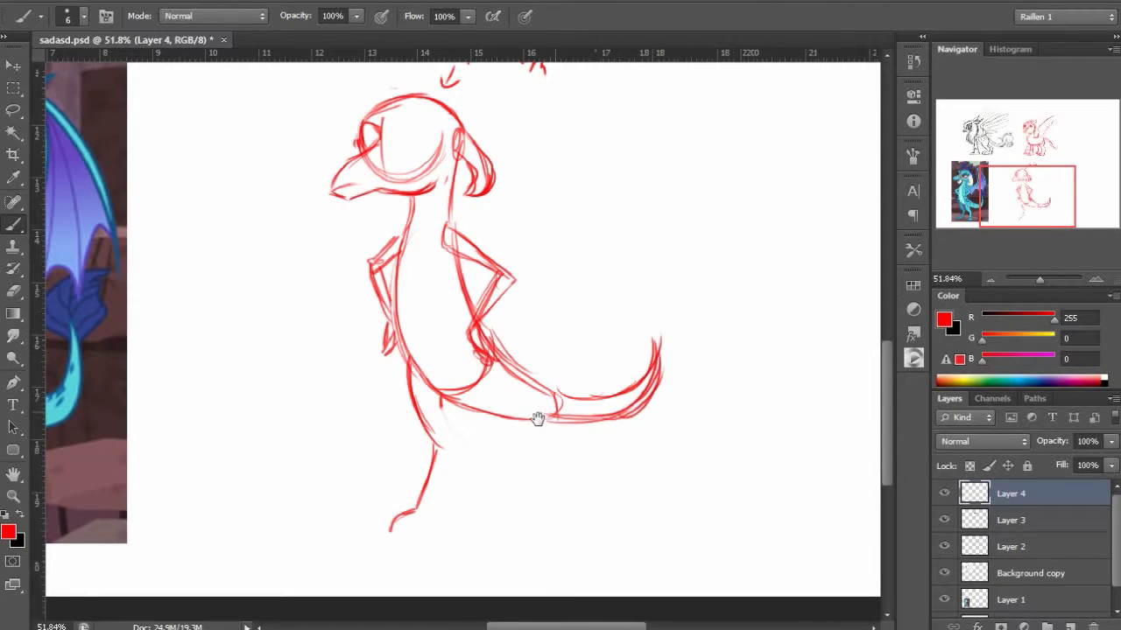
left_click_drag(464, 380, 682, 341)
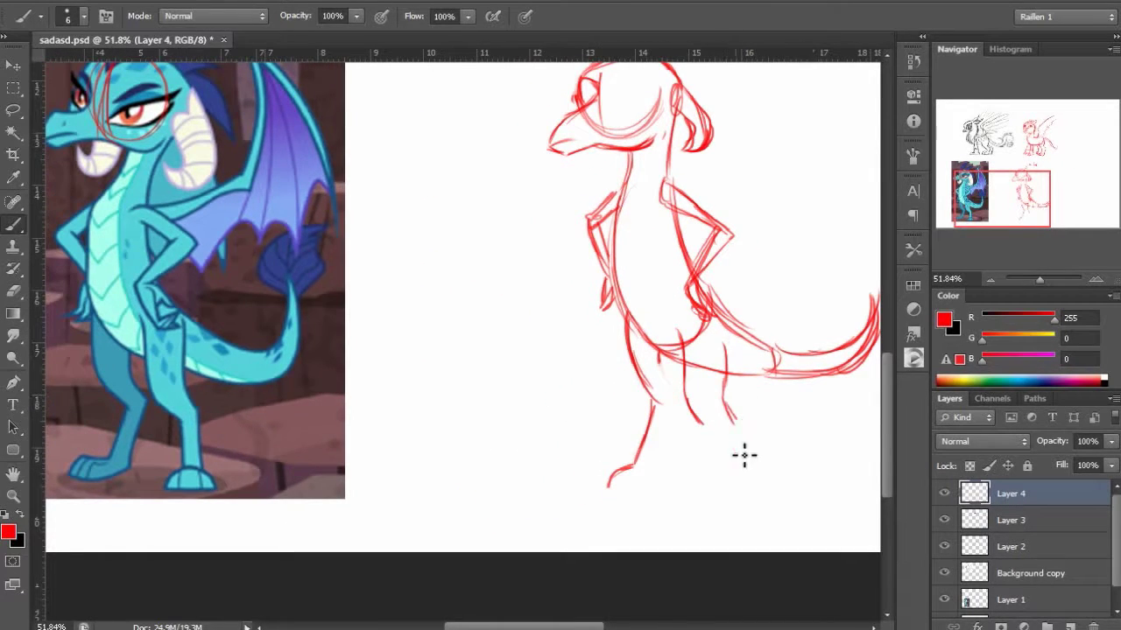
left_click_drag(707, 434, 712, 476)
left_click_drag(697, 413, 716, 485)
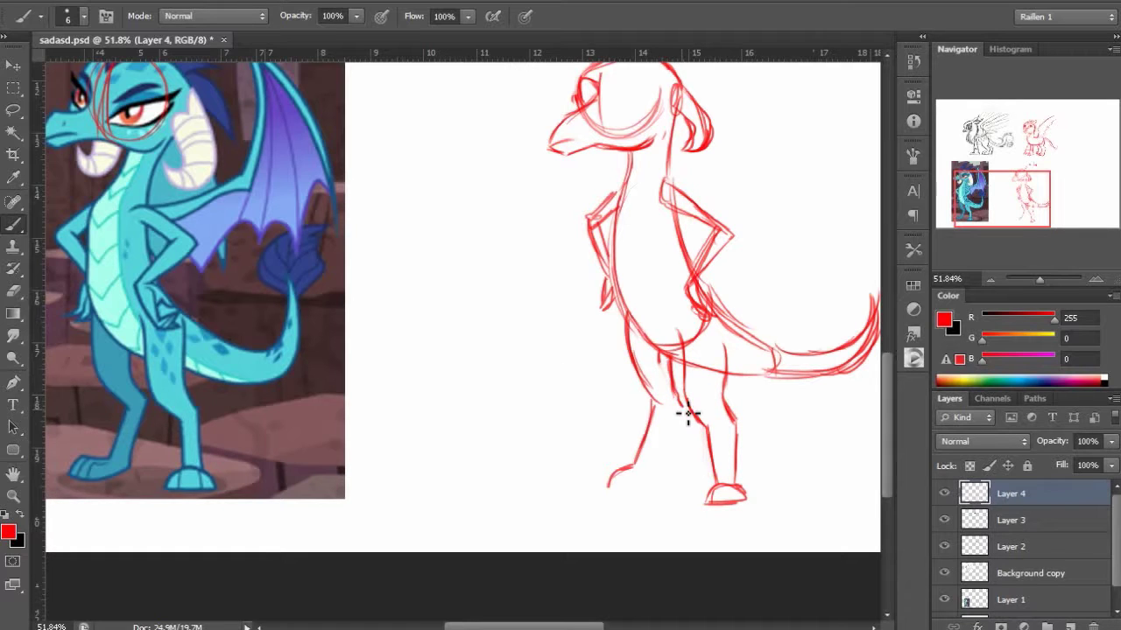
Darken the dragon's far eye and sketch two pointed horns on the crown of its head.
scroll(610, 338, "up", 3)
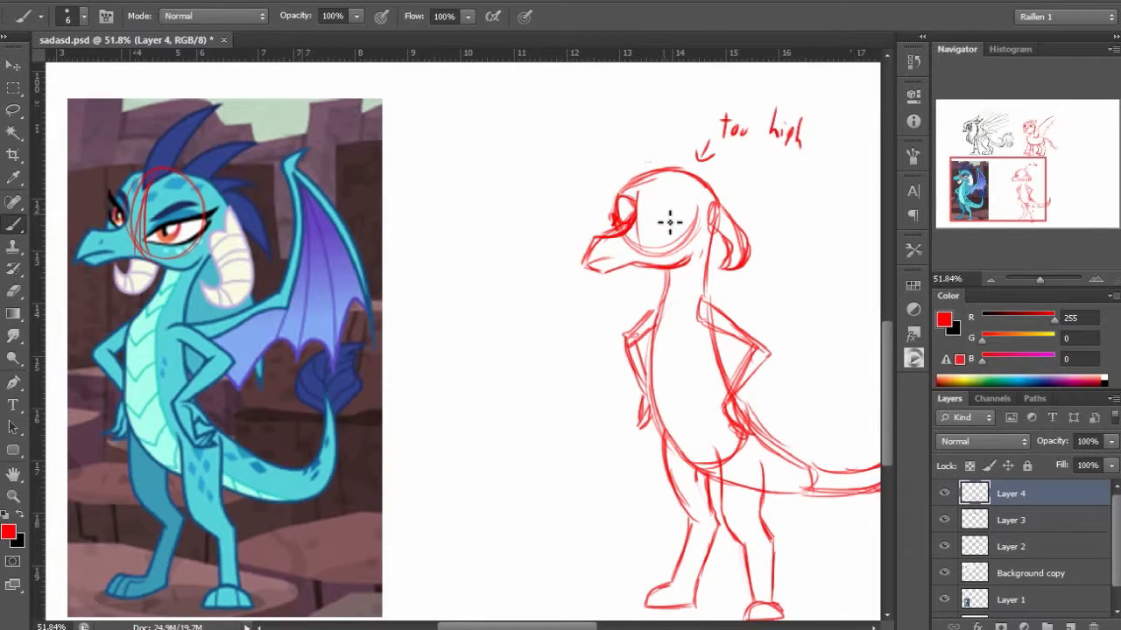
scroll(670, 223, "up", 1)
scroll(630, 229, "right", 1)
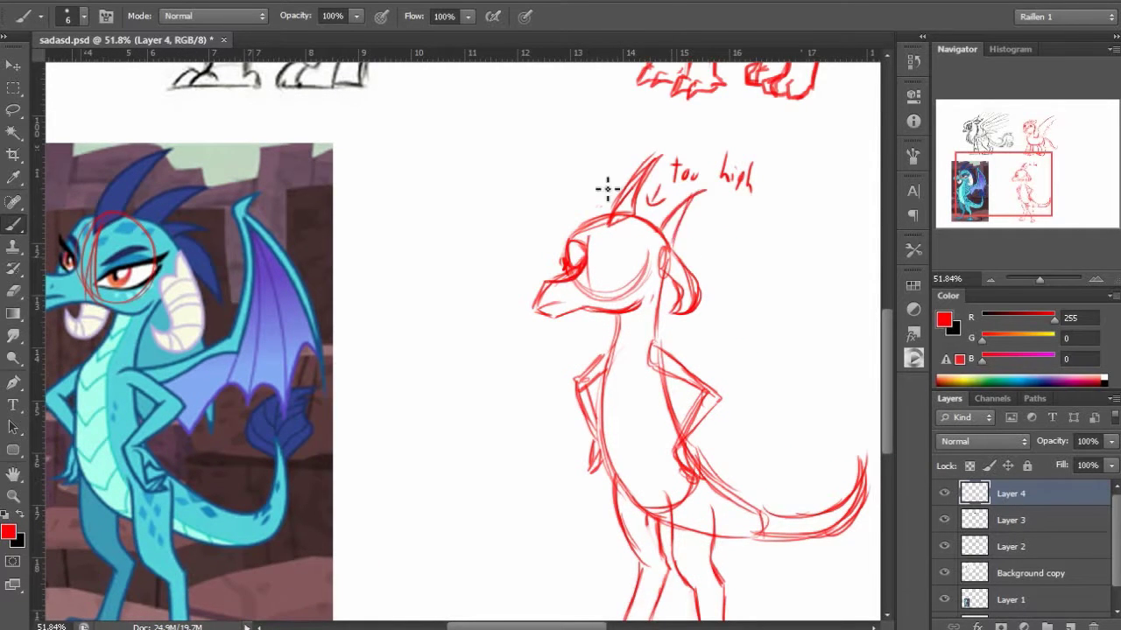
Sketch the dragon's raised wing behind its back with the arm, finger ribs and scalloped lower membrane edge.
scroll(606, 188, "right", 1)
scroll(728, 231, "right", 1)
mouse_move(691, 232)
left_mouse_down()
mouse_move(730, 212)
mouse_move(775, 359)
left_mouse_up()
scroll(761, 375, "down", 1)
scroll(760, 375, "left", 1)
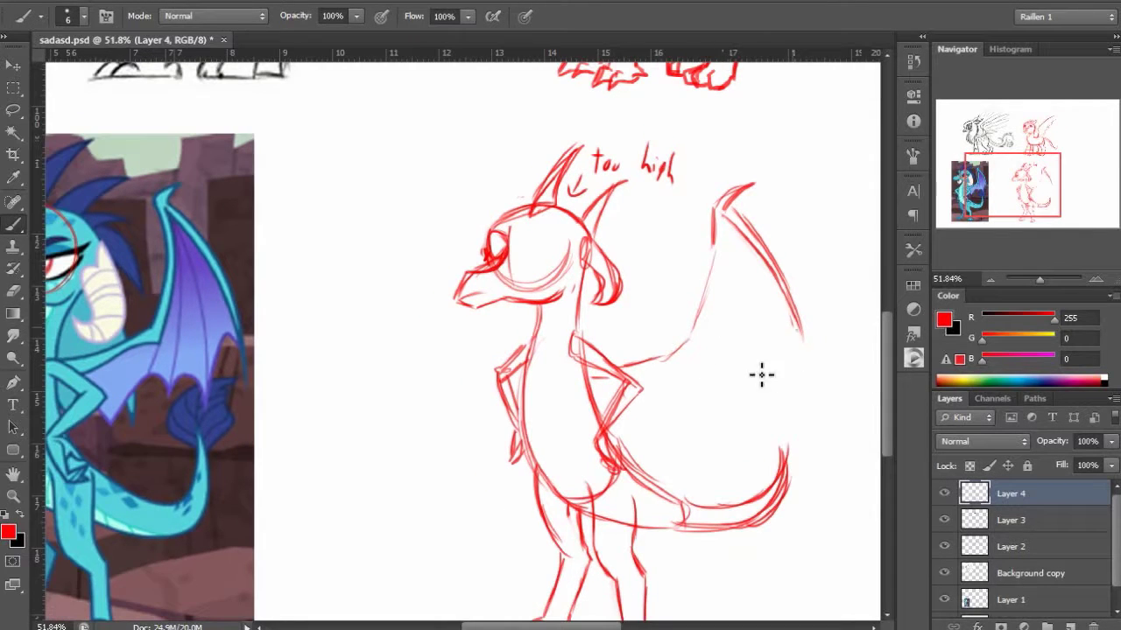
left_click_drag(732, 243, 751, 355)
left_click_drag(725, 247, 712, 379)
scroll(675, 208, "left", 1)
scroll(675, 207, "down", 1)
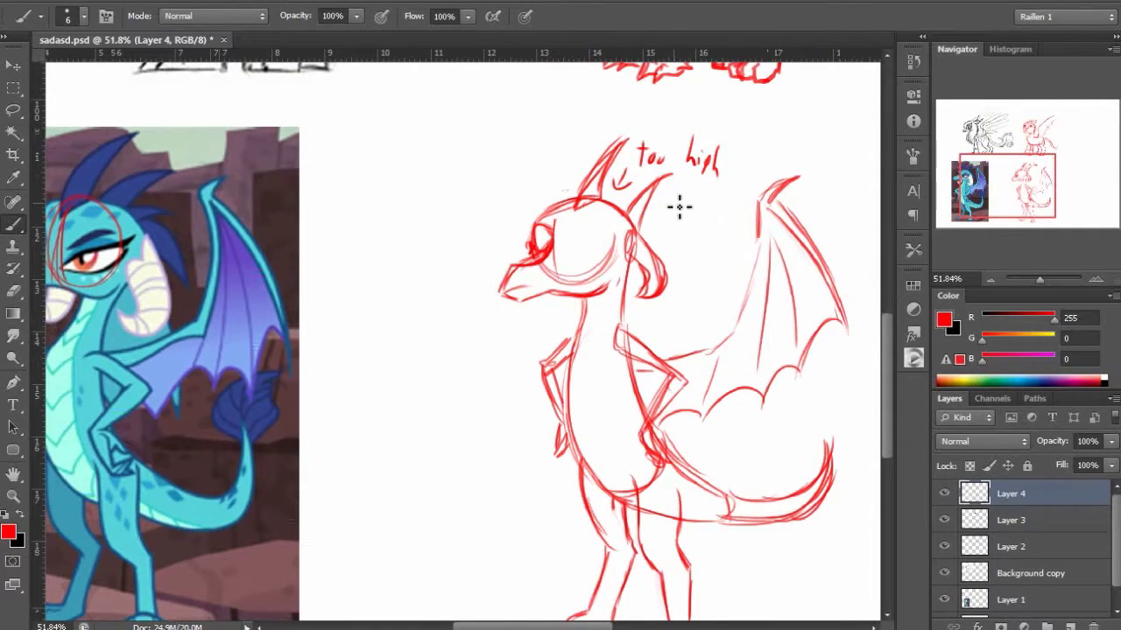
Add the far wing's edge, spiky crest strokes behind the horns, and the dragon's near eye.
left_click_drag(705, 245, 735, 319)
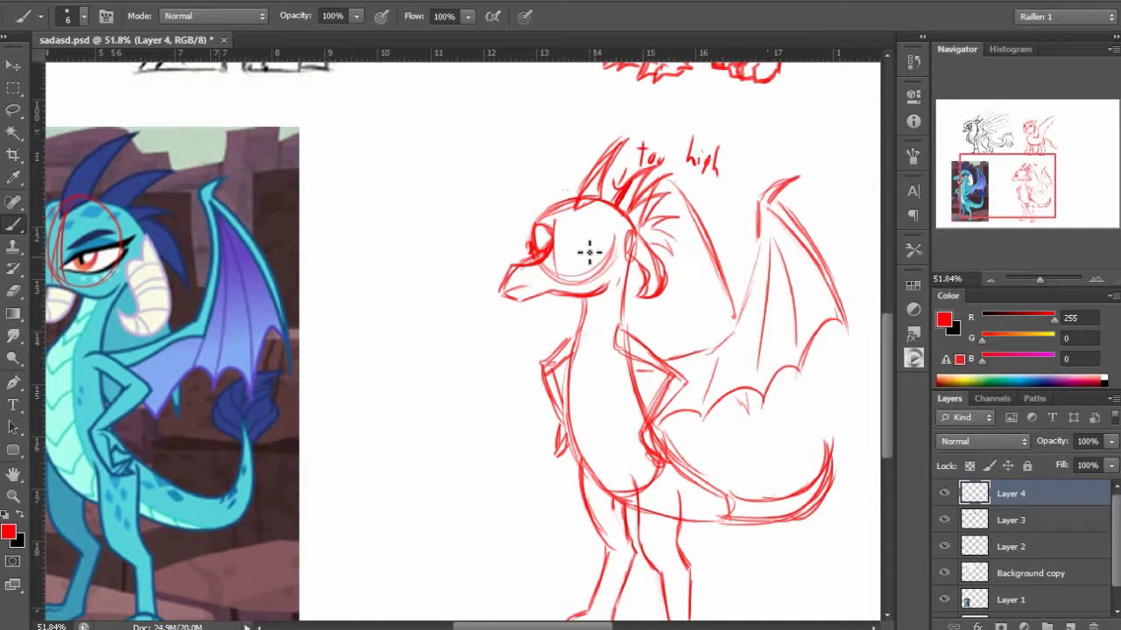
scroll(590, 252, "left", 1)
scroll(589, 252, "down", 1)
left_click_drag(585, 236, 610, 249)
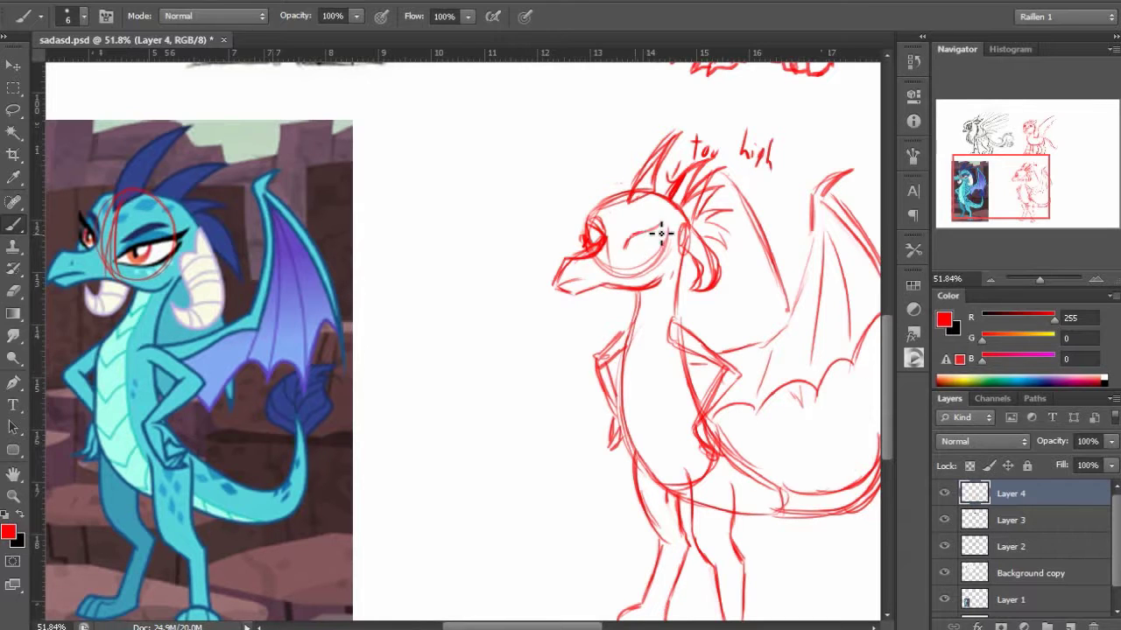
Erase the "too high" note and draw the belly-plate line down the dragon's neck and torso.
scroll(667, 267, "down", 3)
key("e")
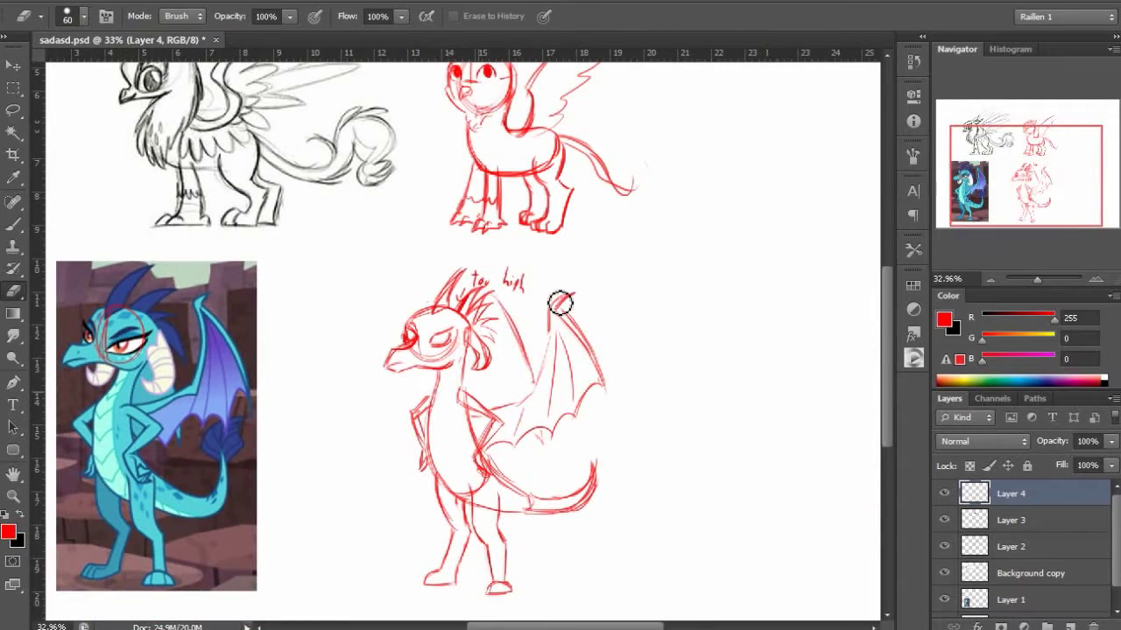
key("b")
scroll(482, 490, "up", 1)
scroll(482, 490, "right", 2)
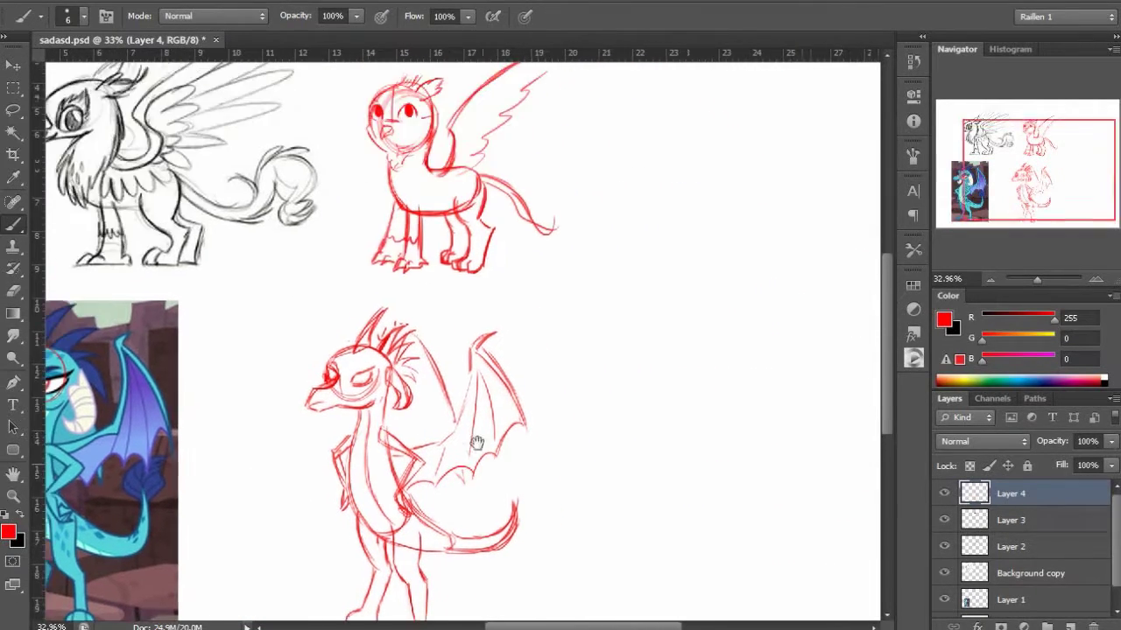
Move the dragon sketch farther from its reference image and clear the leftover head circle beside the reference.
scroll(441, 427, "left", 1)
key("v")
left_click_drag(597, 521, 745, 525)
key("m")
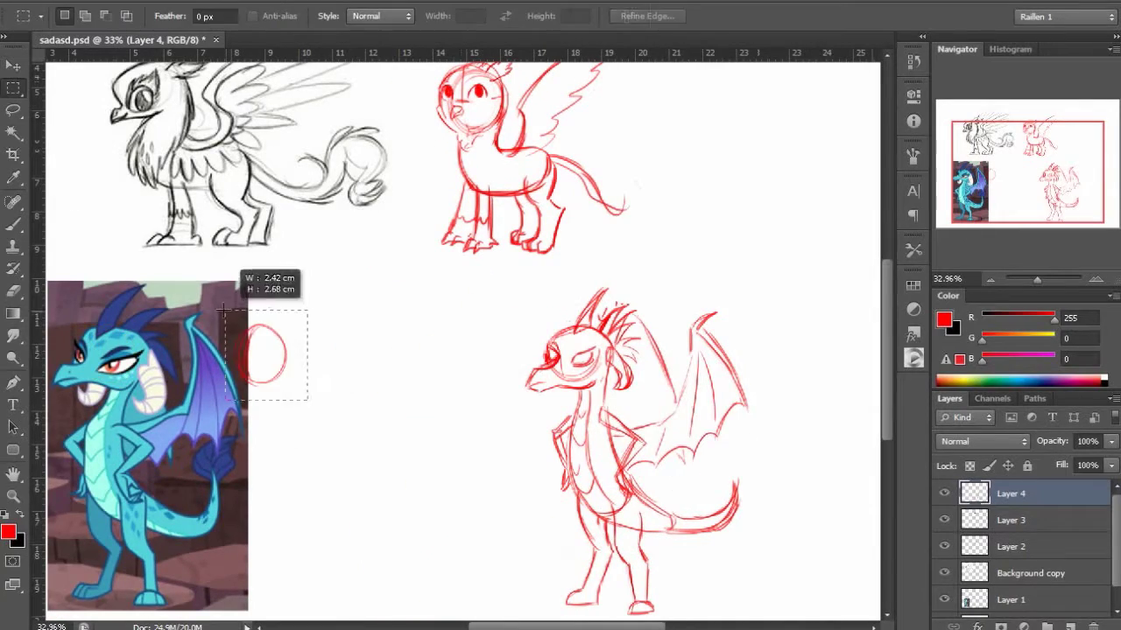
Create two new layers above the sketches and set the foreground colour to blue.
scroll(481, 394, "up", 2)
scroll(481, 394, "right", 2)
key("ctrl+shift+alt+n")
key("ctrl+shift+alt+n")
left_click(943, 319)
left_click(905, 344)
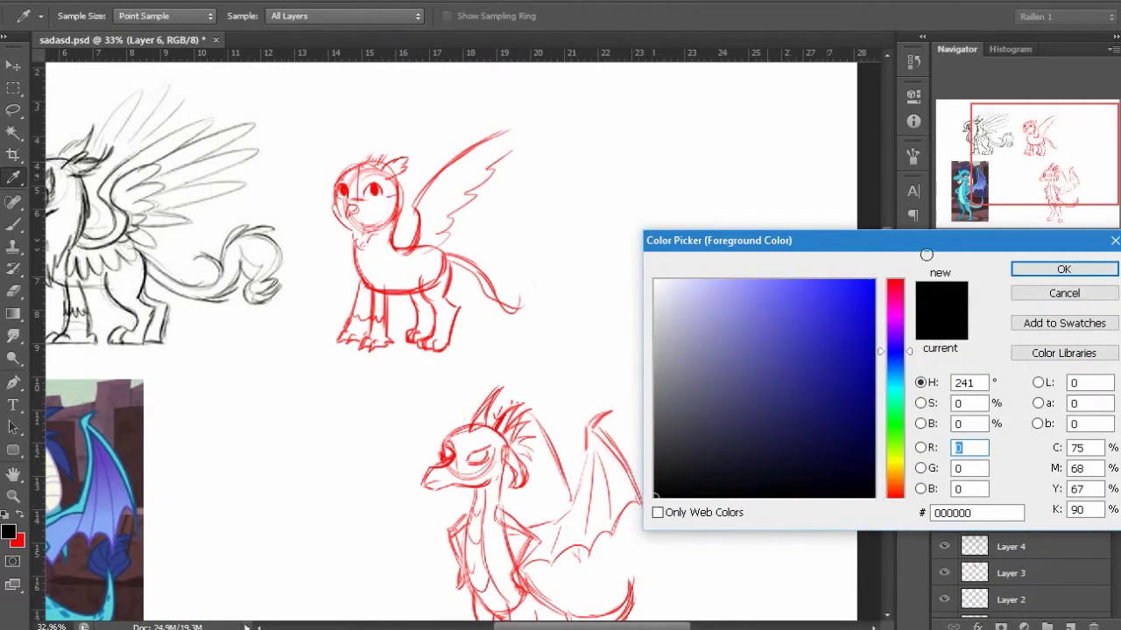
left_click(1060, 268)
scroll(685, 340, "up", 2)
key("b")
Erase the griffon's chest line on Layer 2 and redraw it in red as a smoother curve.
left_click(972, 547)
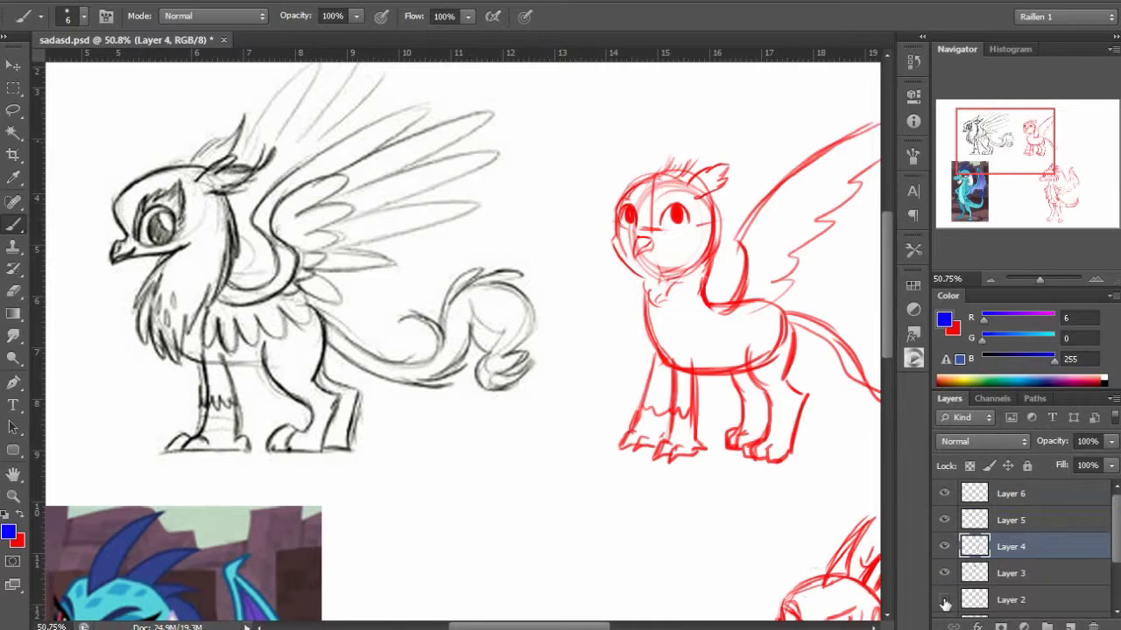
left_click(971, 599)
key("x")
key("e")
key("b")
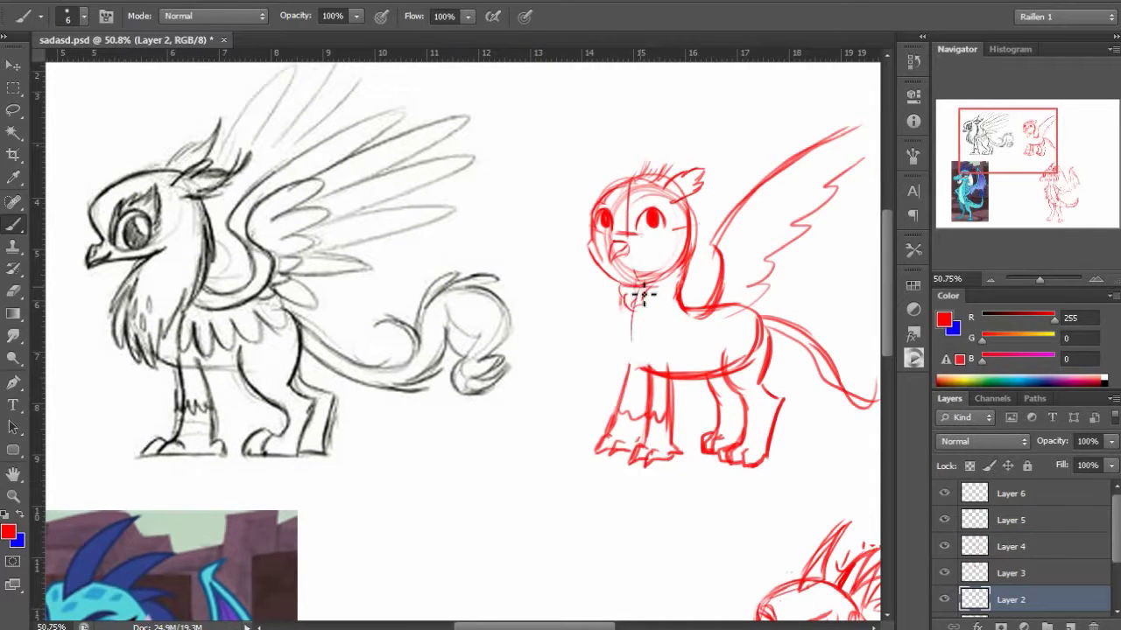
Select the griffon's front legs, shift them slightly toward the hind legs and touch up where they join the body.
key("l")
left_click_drag(613, 351, 671, 446)
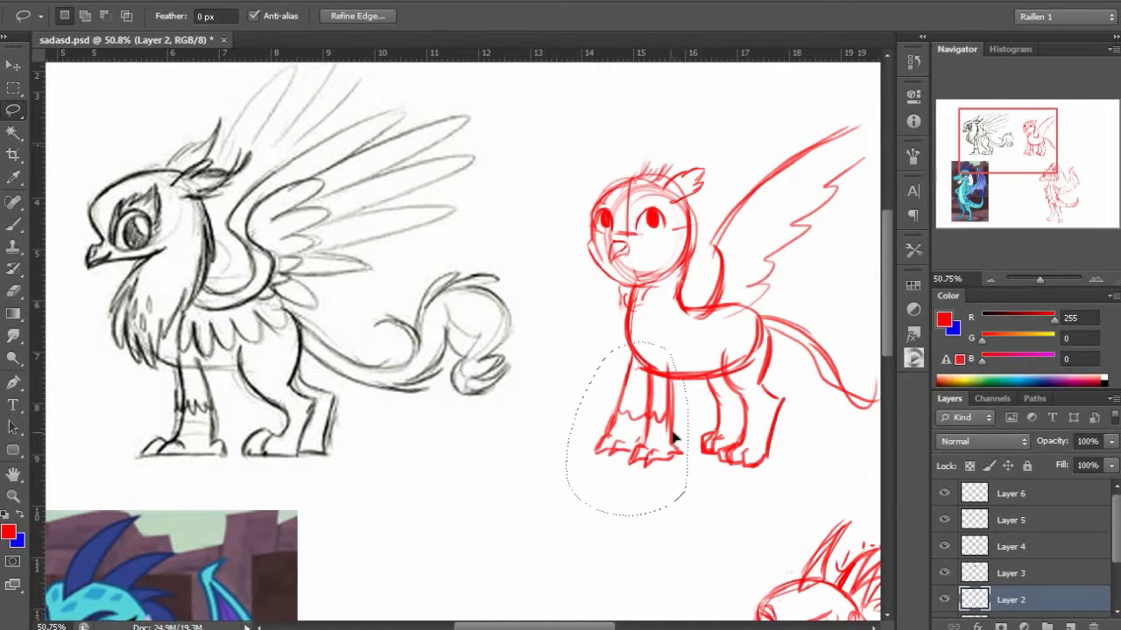
key("ctrl+j")
key("Return")
key("e")
key("b")
left_click_drag(628, 319, 648, 372)
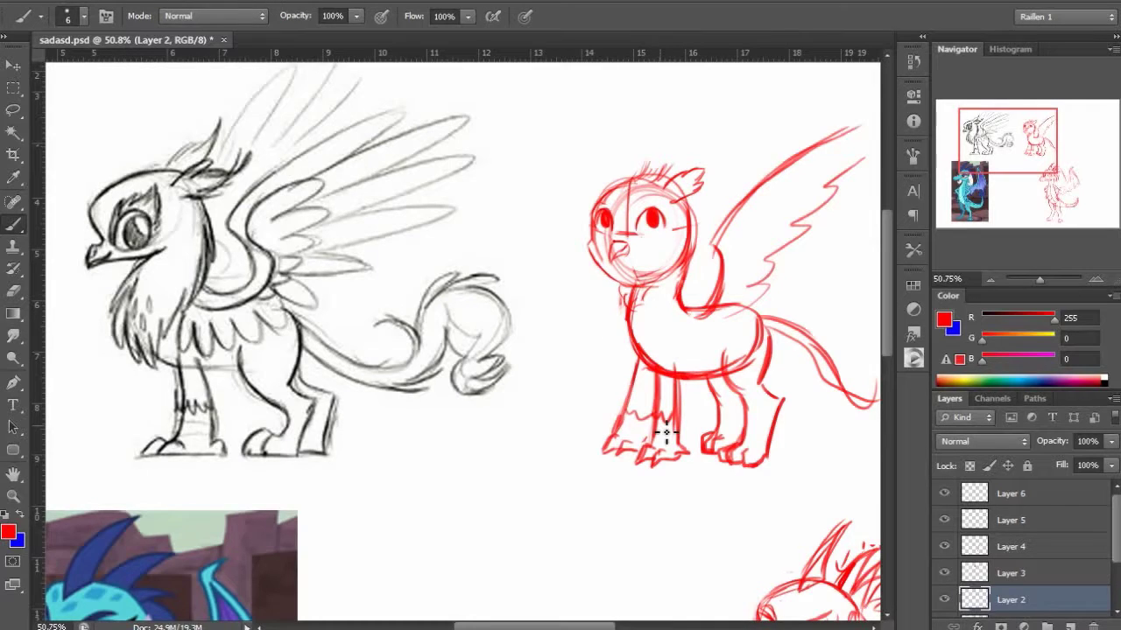
Merge the red sketch layers into one at 30% opacity and add a new layer above it for blue linework.
scroll(558, 433, "down", 5)
key("x")
left_click(1050, 535, "shift")
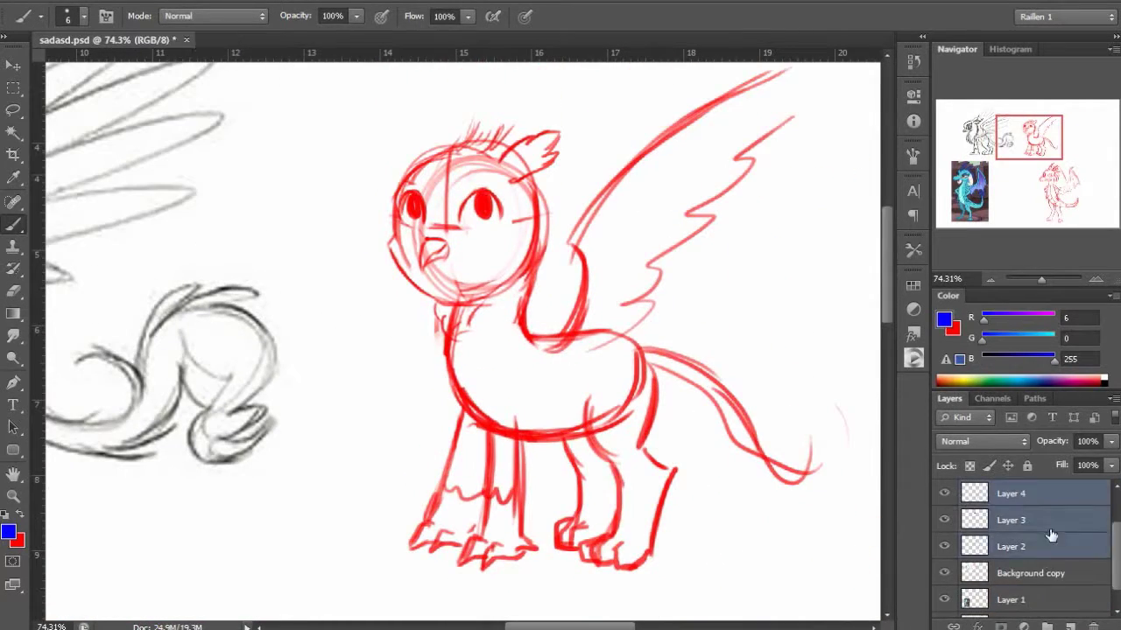
key("ctrl+e")
left_click(1086, 441)
type("30")
key("Return")
key("shift+ctrl+alt+n")
Draw V-shaped blue brow lines across the griffon's face with a 4 px brush.
left_click_drag(493, 400, 562, 353)
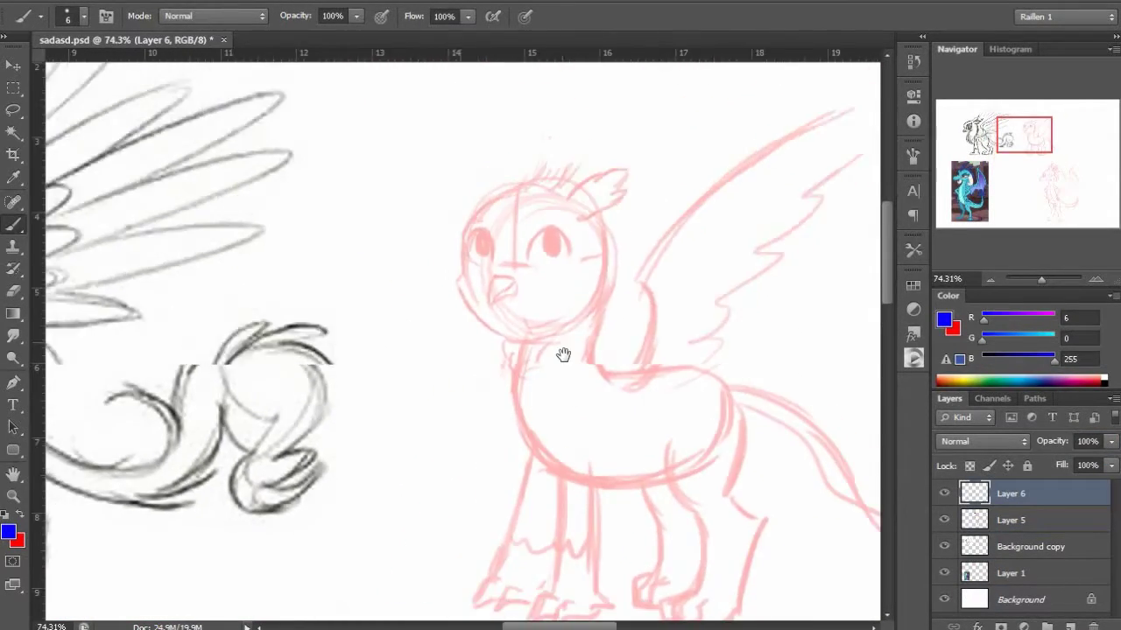
scroll(651, 271, "up", 3)
key("bracketleft")
key("bracketleft")
mouse_move(417, 232)
left_mouse_down()
mouse_move(455, 271)
mouse_move(555, 242)
mouse_move(487, 280)
mouse_move(595, 240)
left_mouse_up()
key("ctrl+z")
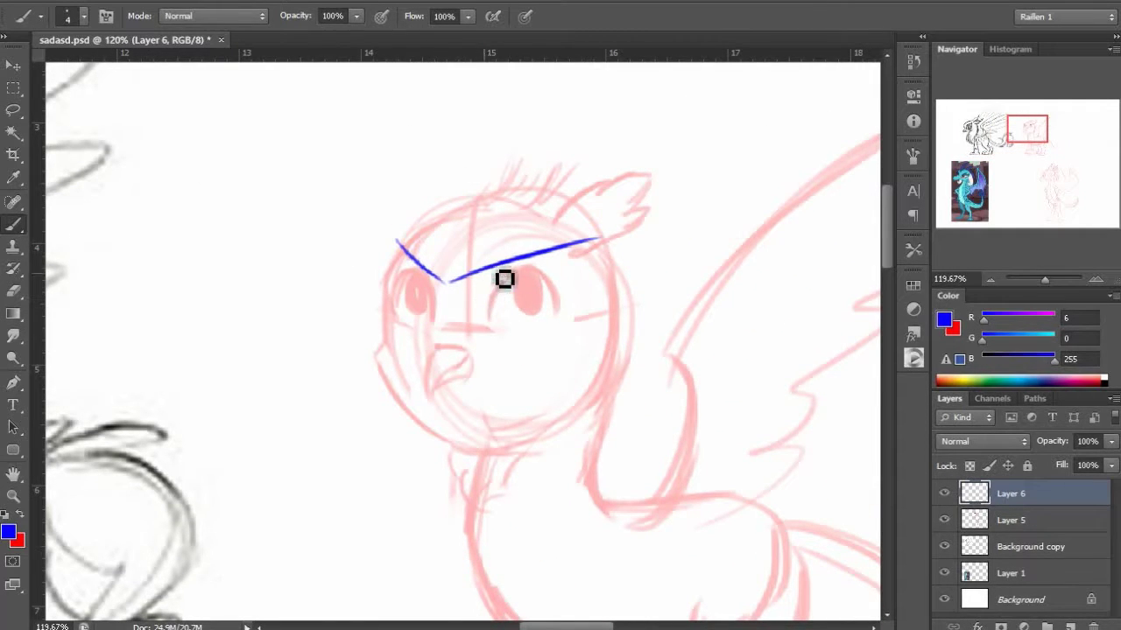
Outline the nose bridge between the griffon's eyes down to the beak and redraw the near brow line shorter.
left_click_drag(499, 265, 471, 348)
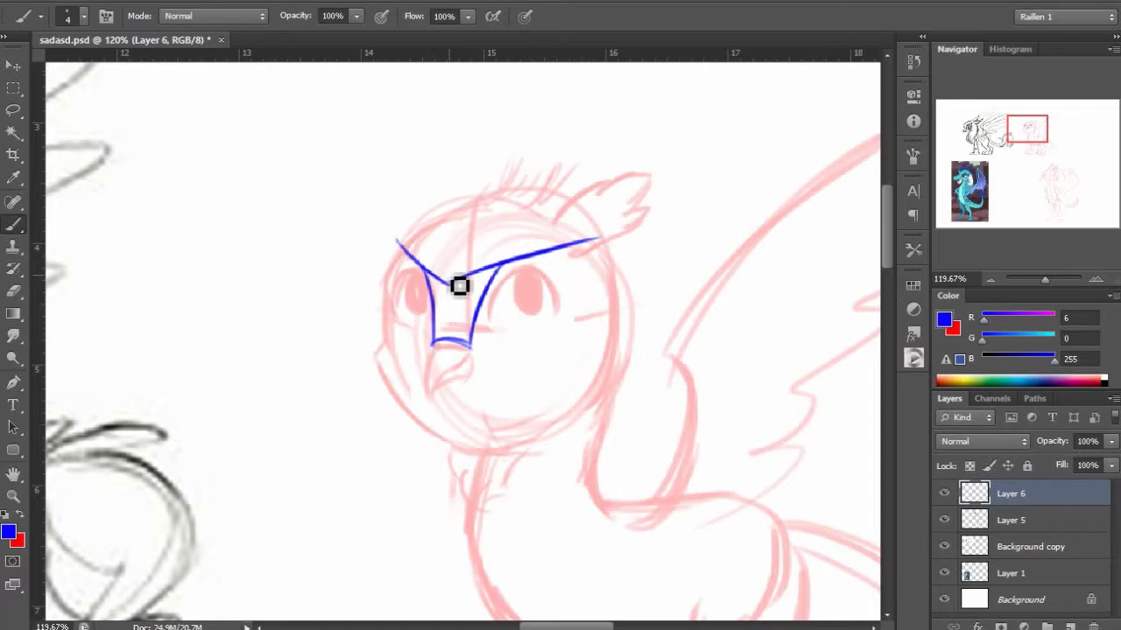
key("ctrl+z")
left_click_drag(448, 283, 538, 254)
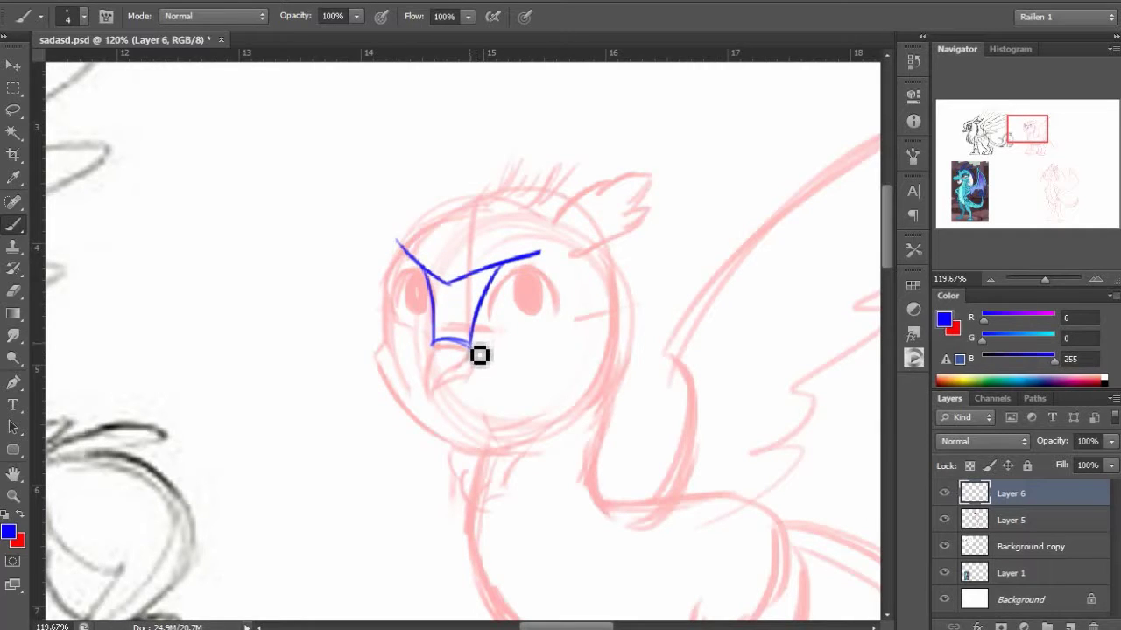
left_click_drag(520, 350, 534, 258)
key("ctrl+z")
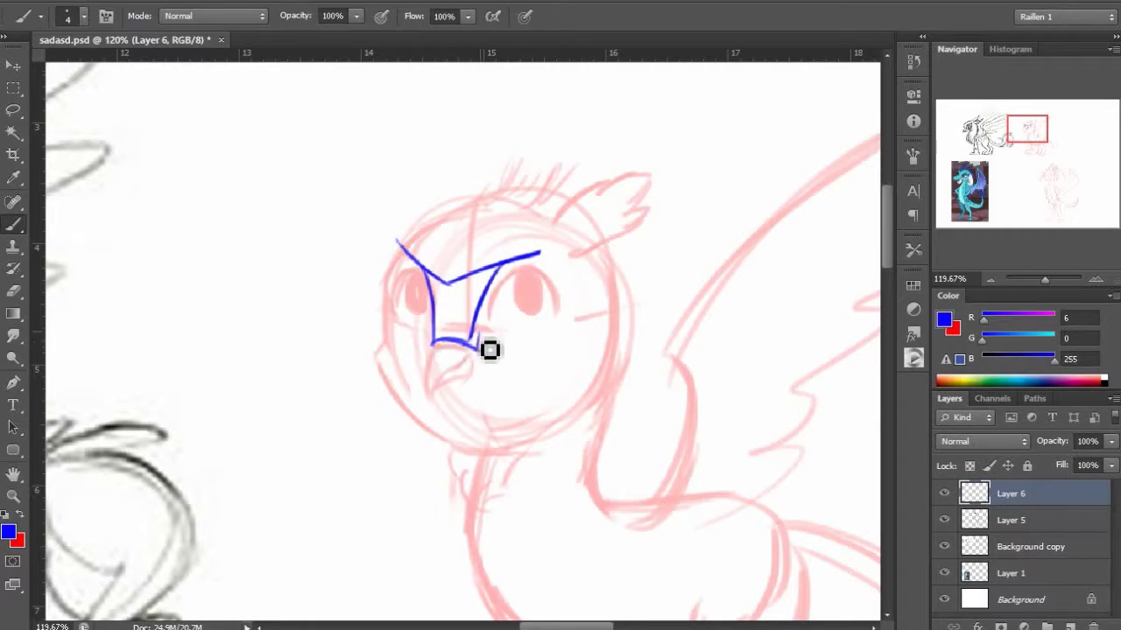
left_click_drag(480, 349, 499, 266)
Outline both of the griffon's eye openings in blue and add a second line above the brows to form a band.
mouse_move(392, 238)
left_mouse_down()
mouse_move(427, 320)
mouse_move(537, 325)
mouse_move(574, 248)
left_mouse_up()
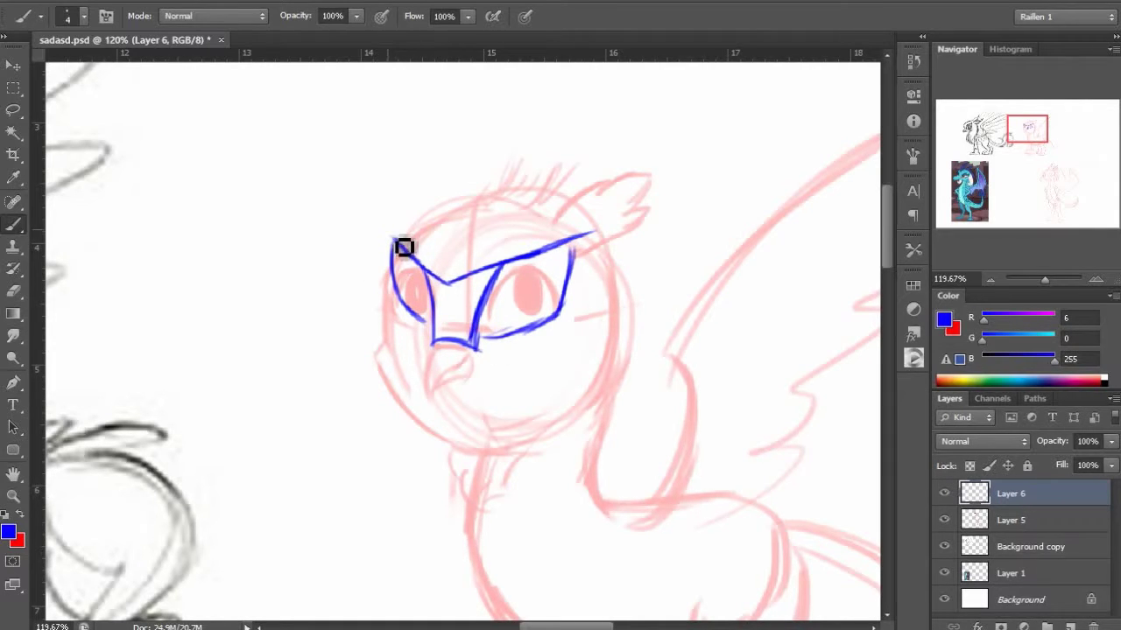
mouse_move(388, 230)
left_mouse_down()
mouse_move(434, 325)
mouse_move(468, 345)
left_mouse_up()
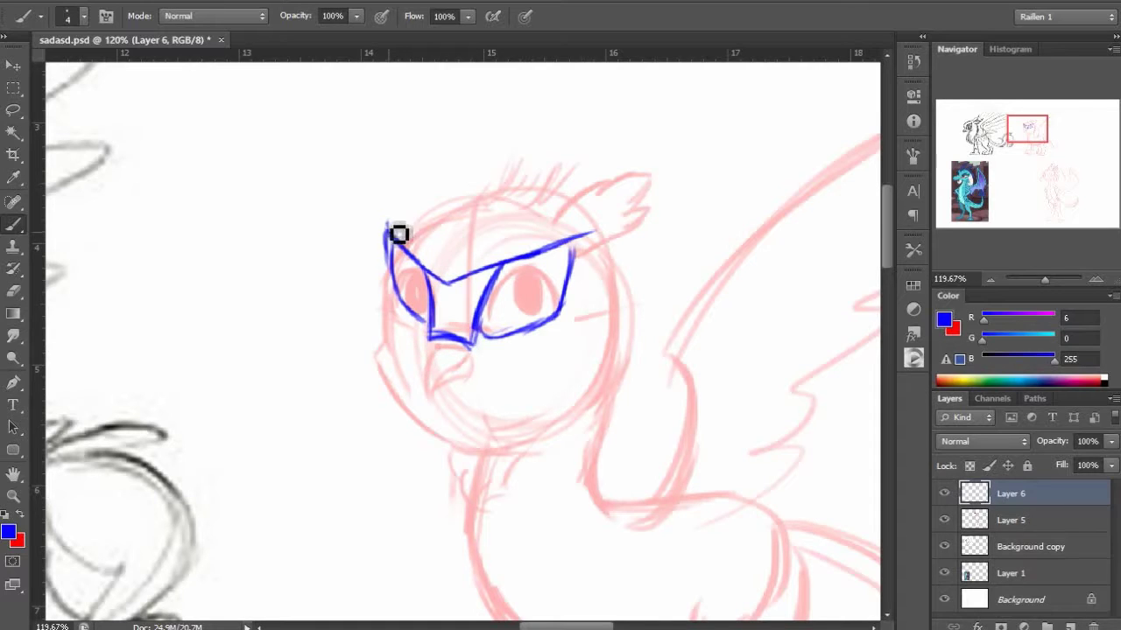
mouse_move(390, 224)
left_mouse_down()
mouse_move(463, 268)
mouse_move(612, 211)
left_mouse_up()
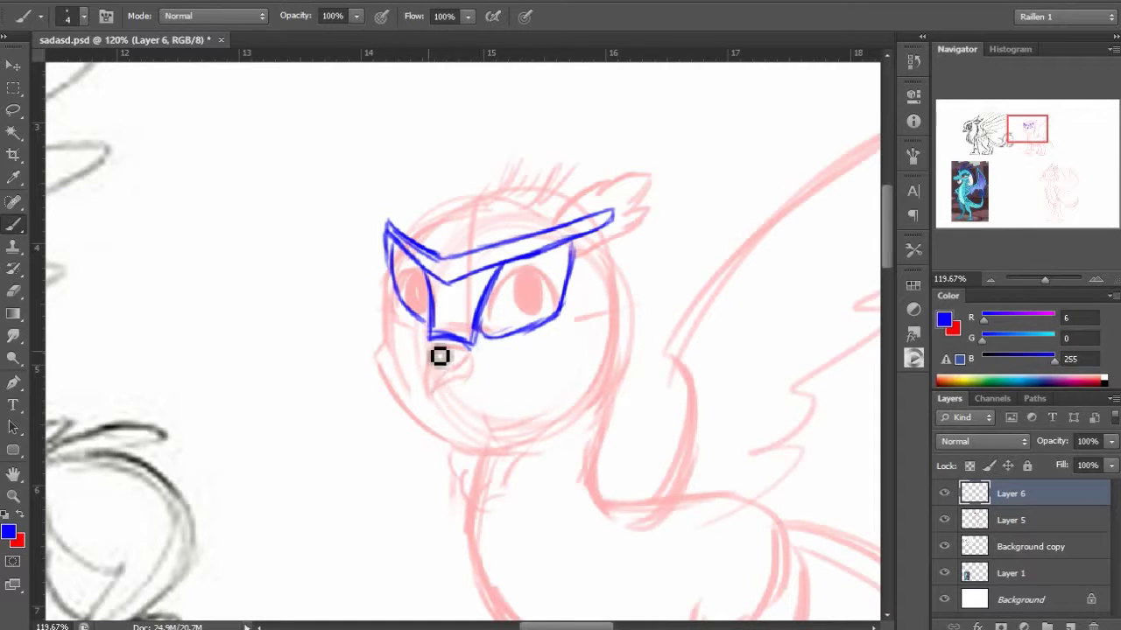
Draw the curved edge beside the beak and the far cheek contour meeting it in a point, trimming the excess.
left_click_drag(411, 348, 404, 404)
key("e")
key("b")
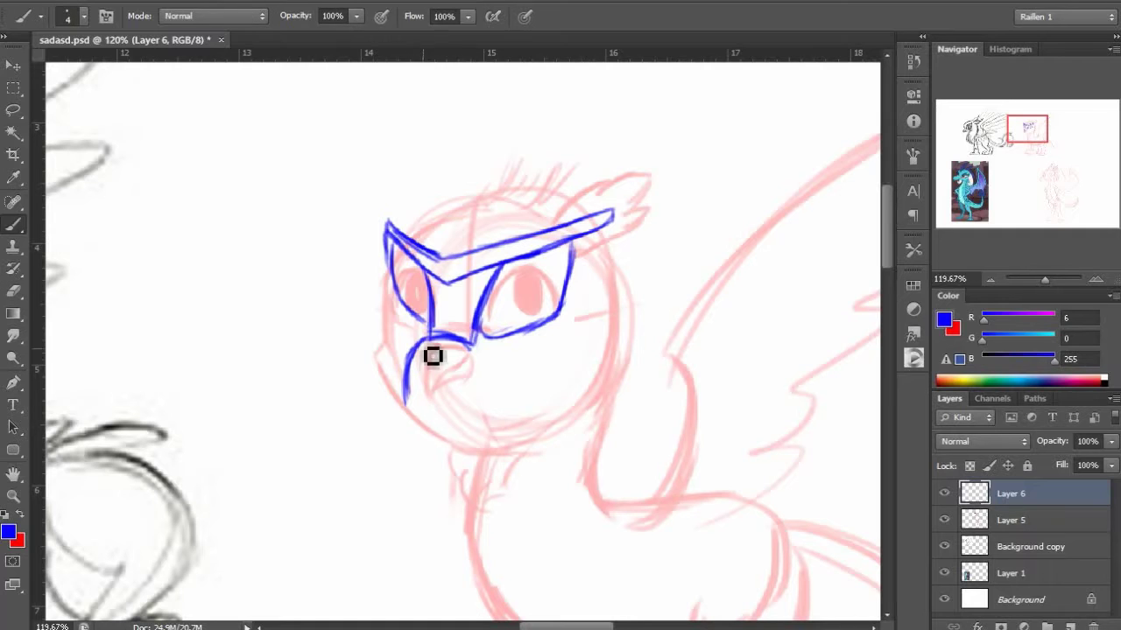
left_click_drag(390, 296, 388, 326)
mouse_move(402, 368)
left_mouse_down()
mouse_move(388, 327)
mouse_move(405, 404)
left_mouse_up()
key("e")
key("b")
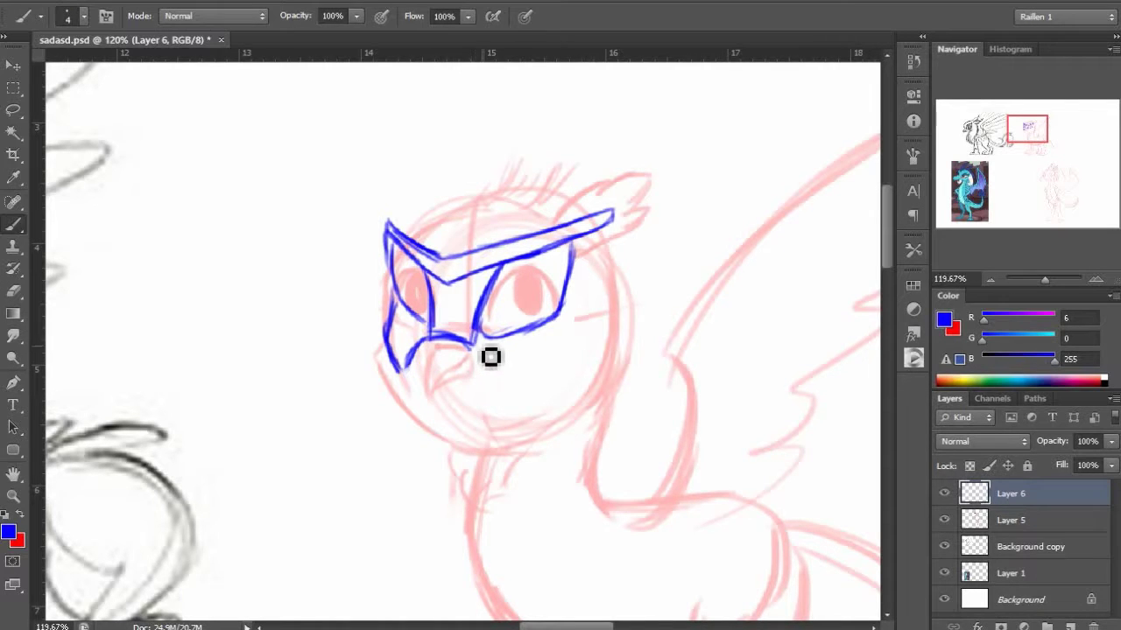
Outline the dragon's front horn in blue on the crown and draw the forehead curve leading down from it.
left_click_drag(536, 454, 373, 267)
scroll(373, 267, "down", 6)
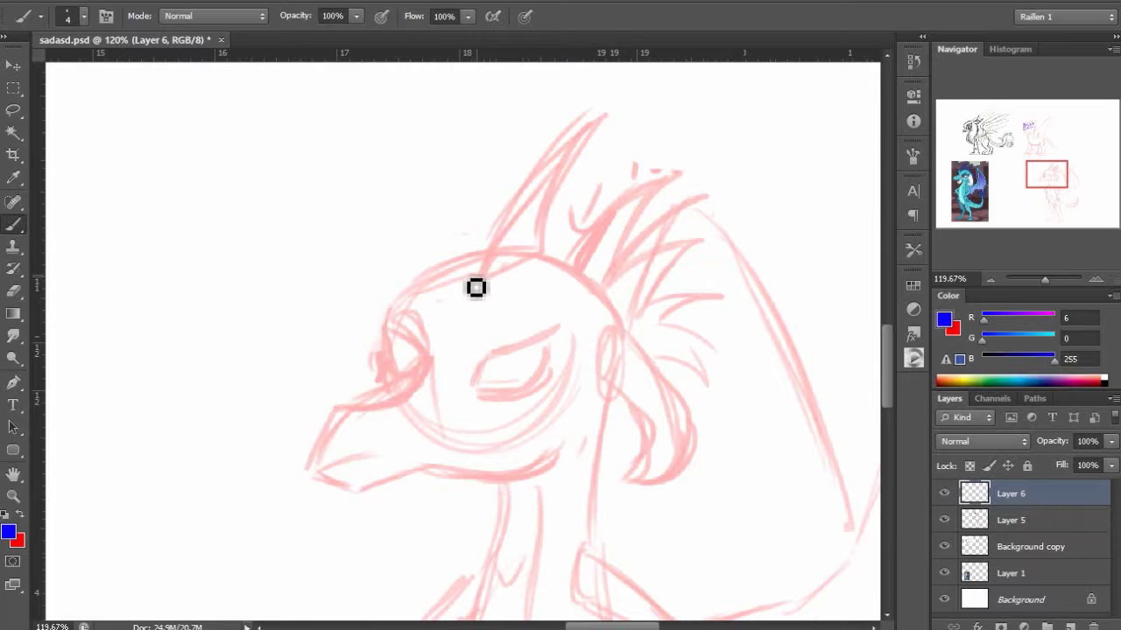
left_click_drag(461, 266, 487, 276)
left_click_drag(482, 266, 461, 303)
left_click_drag(522, 306, 552, 149)
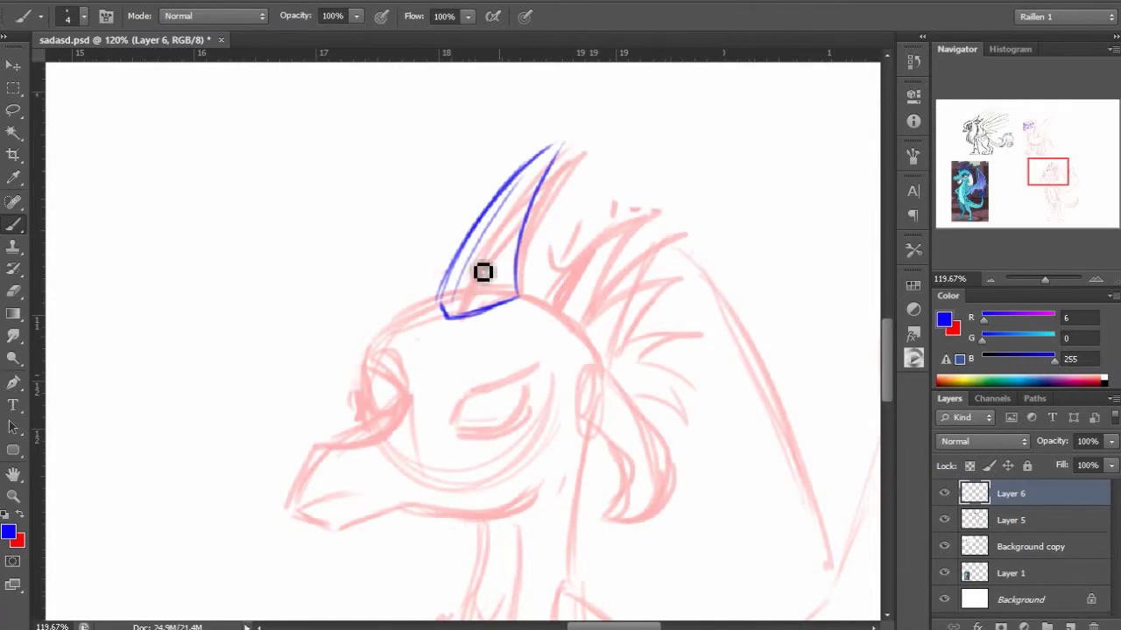
scroll(482, 271, "down", 2)
left_click_drag(426, 278, 487, 229)
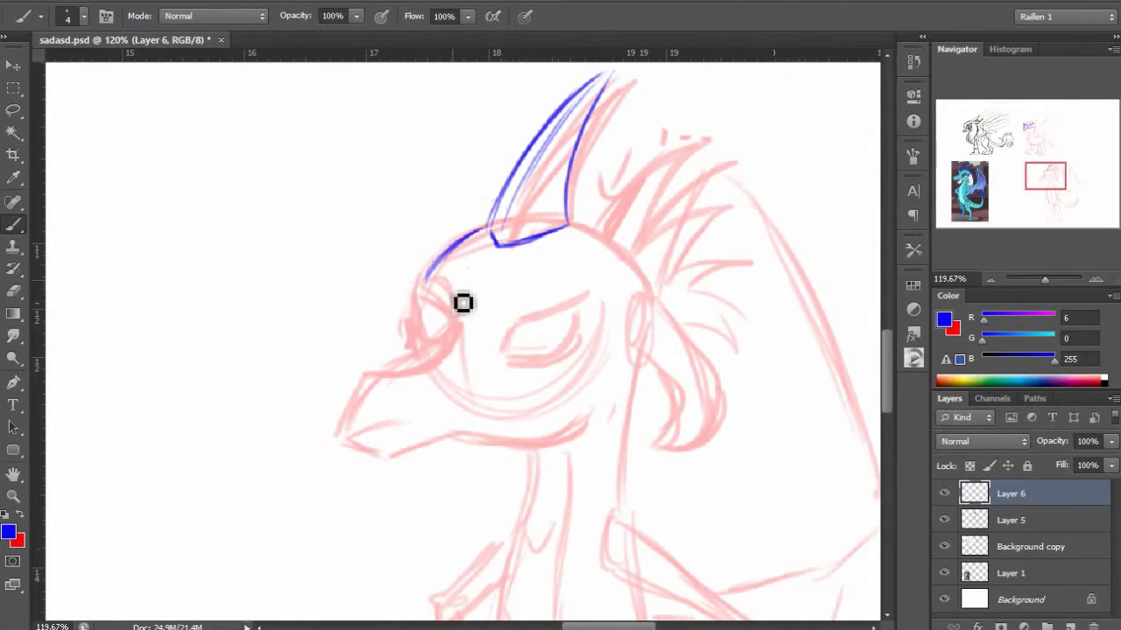
Outline the dragon's snout, its tip and the lower jaw line in blue over the faded sketch.
mouse_move(338, 433)
left_mouse_down()
mouse_move(373, 397)
mouse_move(435, 384)
mouse_move(462, 336)
left_mouse_up()
left_click_drag(433, 379, 462, 335)
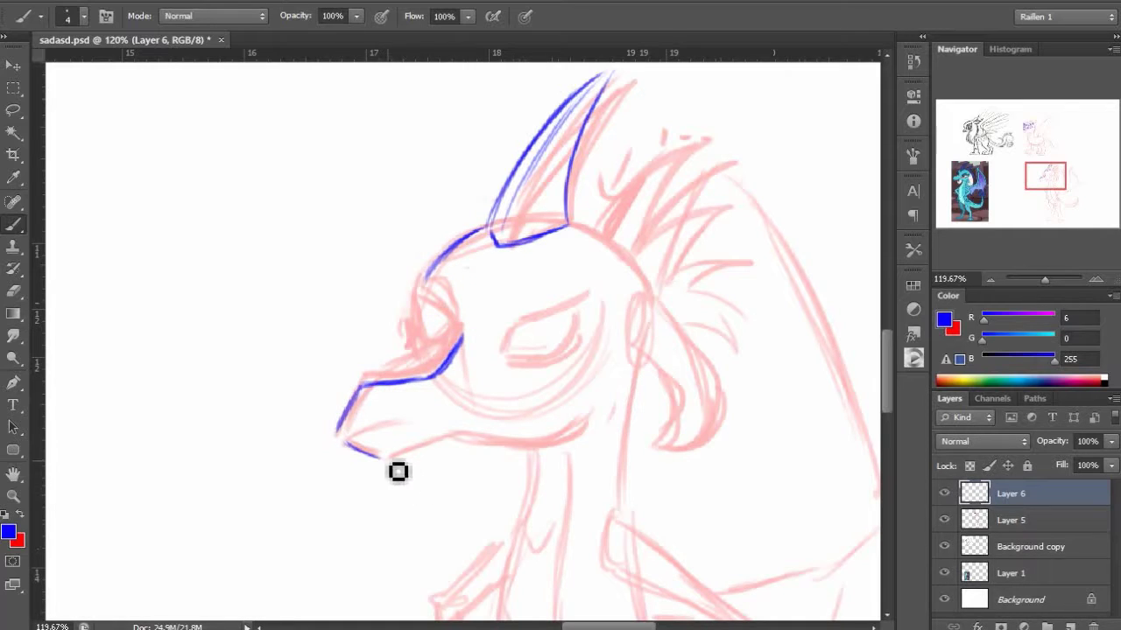
mouse_move(383, 456)
left_mouse_down()
mouse_move(449, 449)
mouse_move(560, 452)
mouse_move(582, 424)
left_mouse_up()
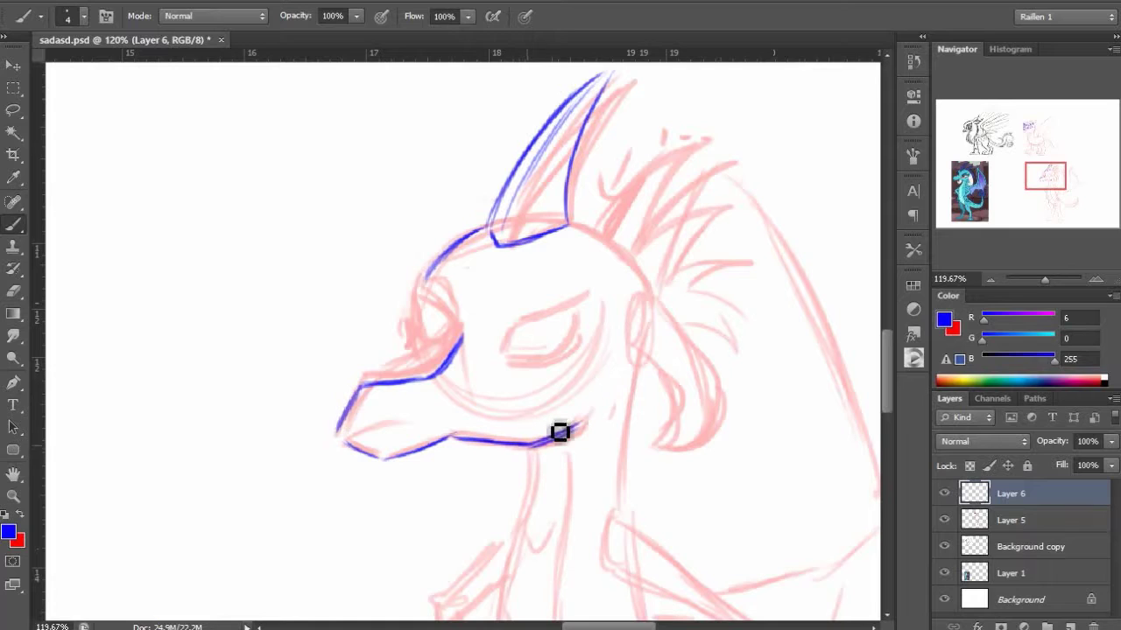
Draw the dragon's brow line from the far brow down to the nose bridge and up to the back of the head.
left_click_drag(413, 289, 491, 375)
left_click(630, 286, "shift")
key("e")
key("b")
Erase the first snout outline and redraw a larger muzzle with a curved rear edge closing onto the jaw line.
key("e")
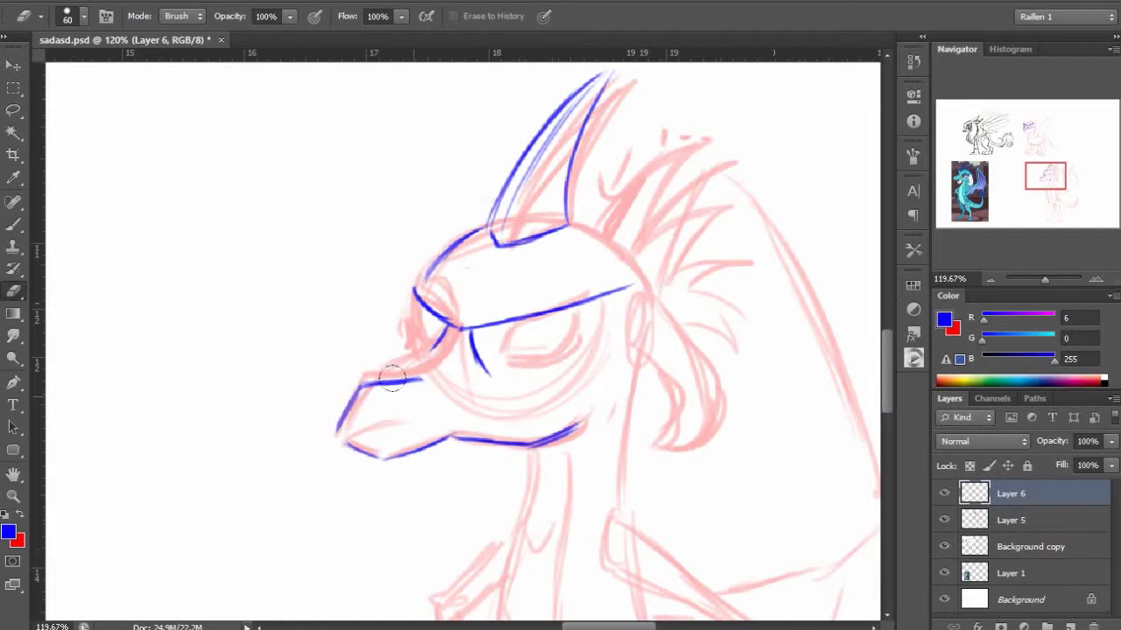
key("b")
mouse_move(346, 394)
left_mouse_down()
mouse_move(488, 405)
mouse_move(521, 441)
left_mouse_up()
mouse_move(365, 362)
left_mouse_down()
mouse_move(455, 338)
mouse_move(330, 426)
mouse_move(385, 453)
left_mouse_up()
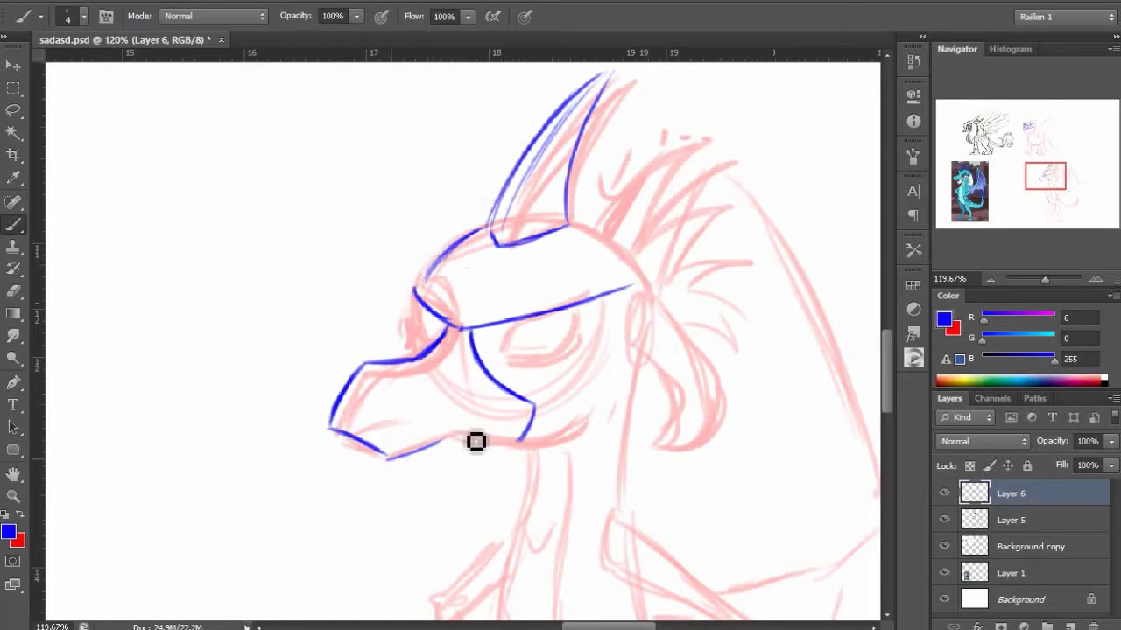
left_click(523, 435, "shift")
Erase the muzzle's rear edge and redraw it farther back below the near eye, ending in a corner at the jaw.
mouse_move(582, 308)
left_mouse_down()
mouse_move(576, 362)
mouse_move(578, 324)
left_mouse_up()
key("e")
key("b")
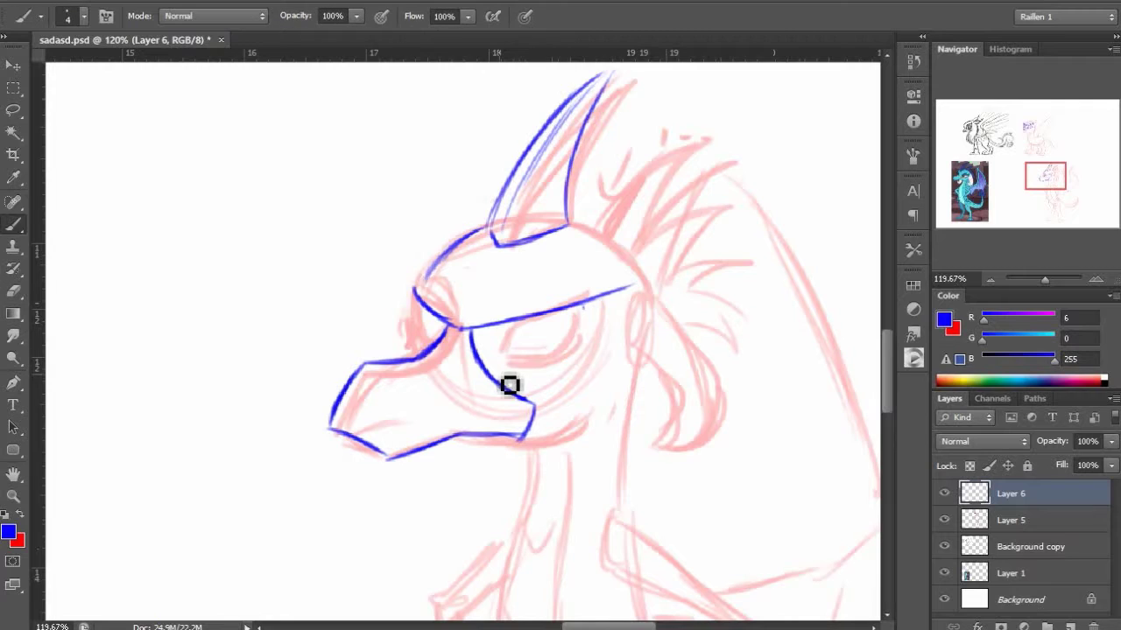
key("e")
mouse_move(510, 375)
left_mouse_down()
mouse_move(477, 337)
mouse_move(544, 397)
mouse_move(524, 433)
mouse_move(542, 439)
left_mouse_up()
key("b")
key("e")
key("b")
key("e")
key("b")
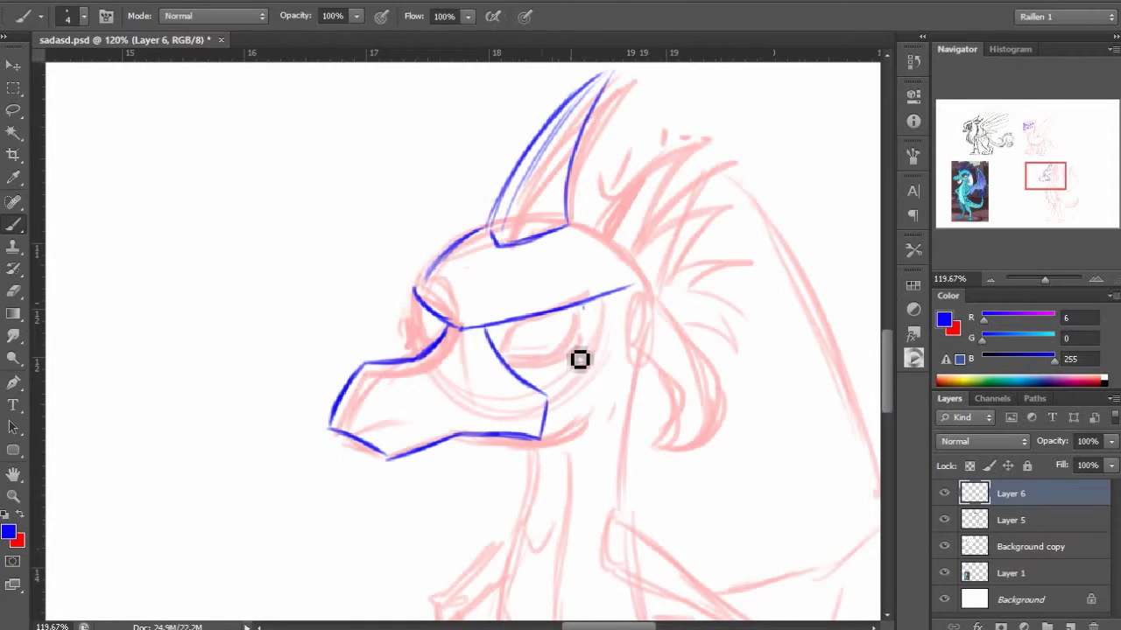
Reshape the muzzle's lower rear edge to drop straight to the jaw, and outline the cheek behind it up to the brow line.
key("e")
left_click_drag(516, 372, 537, 455)
key("b")
key("e")
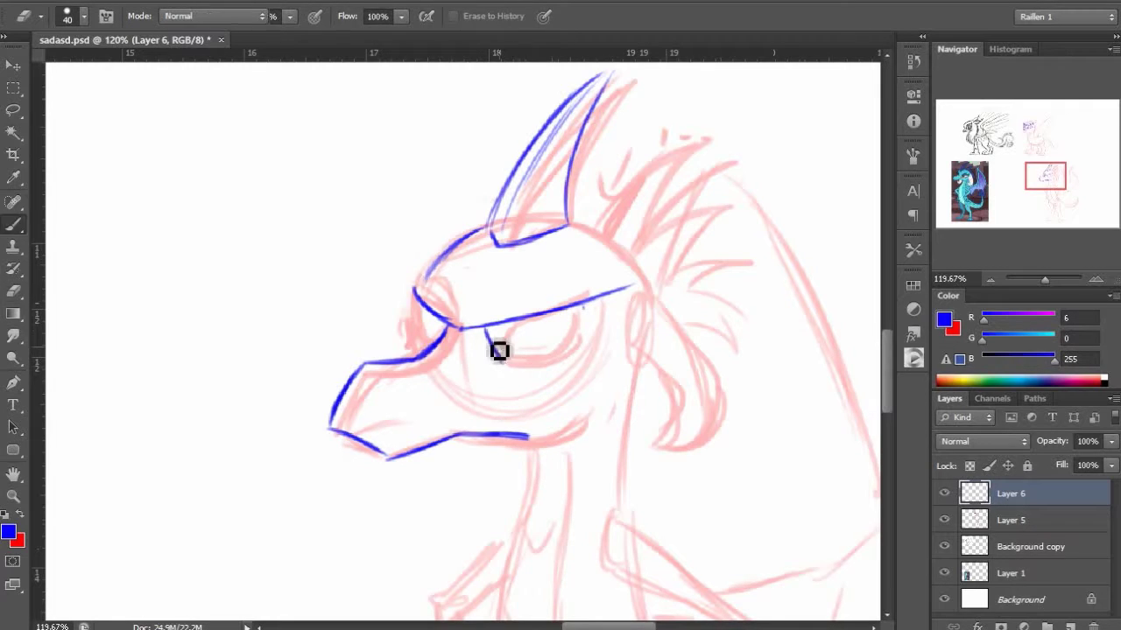
key("b")
mouse_move(515, 368)
left_mouse_down()
mouse_move(541, 405)
mouse_move(581, 340)
mouse_move(535, 440)
mouse_move(572, 436)
mouse_move(648, 297)
mouse_move(630, 417)
left_mouse_up()
left_click(530, 435, "shift")
Outline the curled fin hanging behind the dragon's cheek, tapering to a forward-pointing tip.
scroll(605, 319, "right", 2)
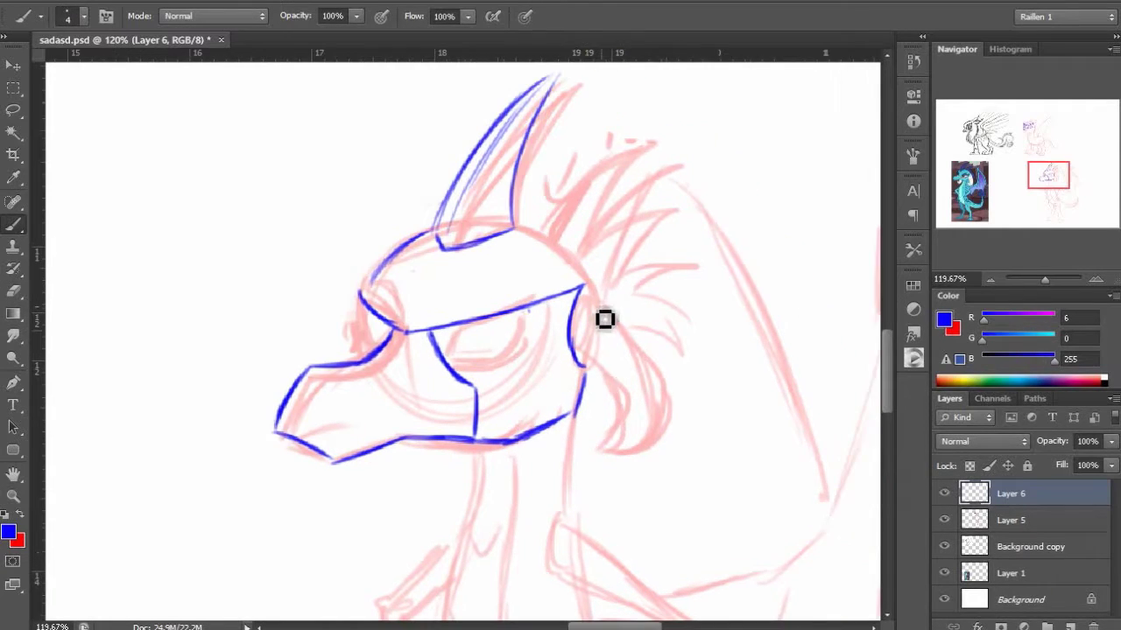
mouse_move(610, 300)
left_mouse_down()
mouse_move(688, 389)
mouse_move(659, 431)
left_mouse_up()
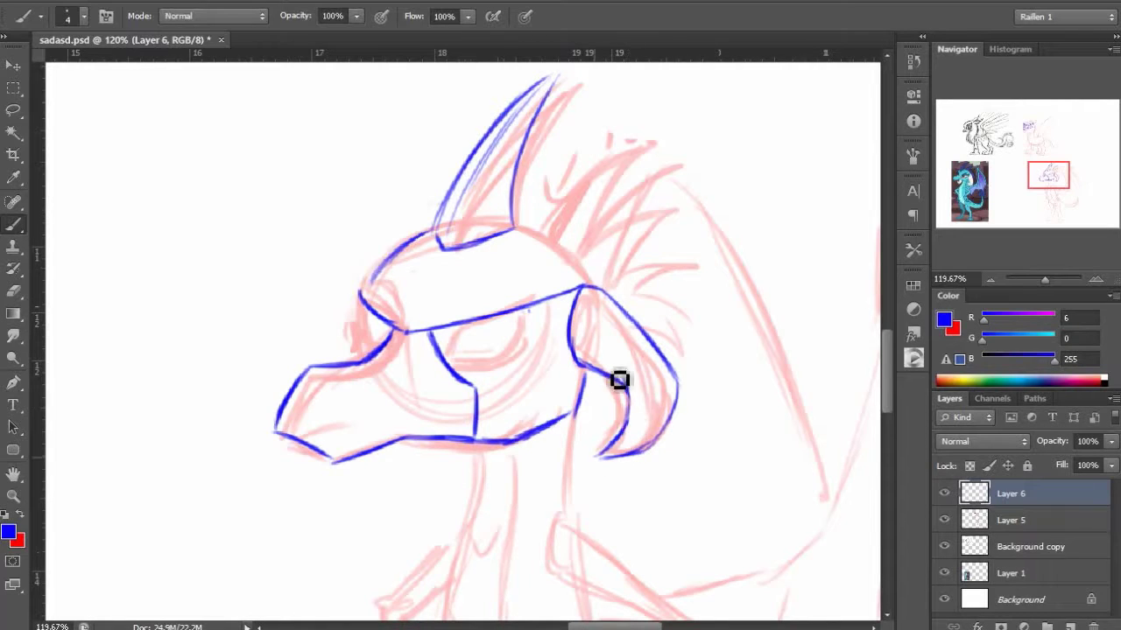
Draw both of the dragon's eyes in blue and close the skull outline in front of and behind the horn.
scroll(618, 377, "left", 2)
scroll(618, 377, "down", 1)
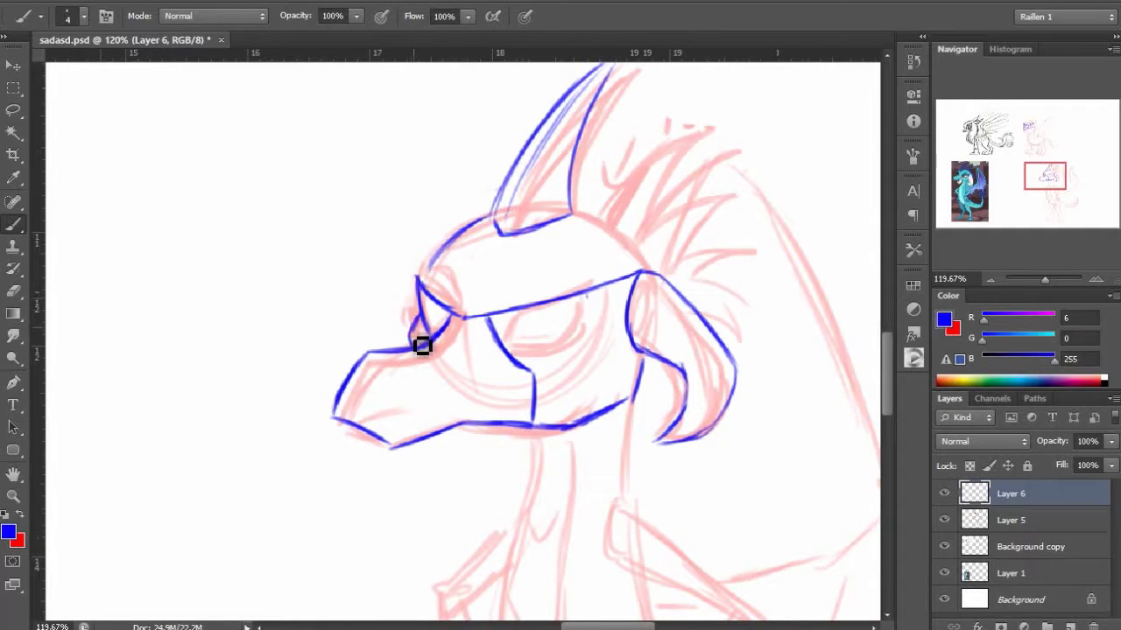
left_click_drag(416, 279, 522, 235)
left_click_drag(623, 239, 645, 271)
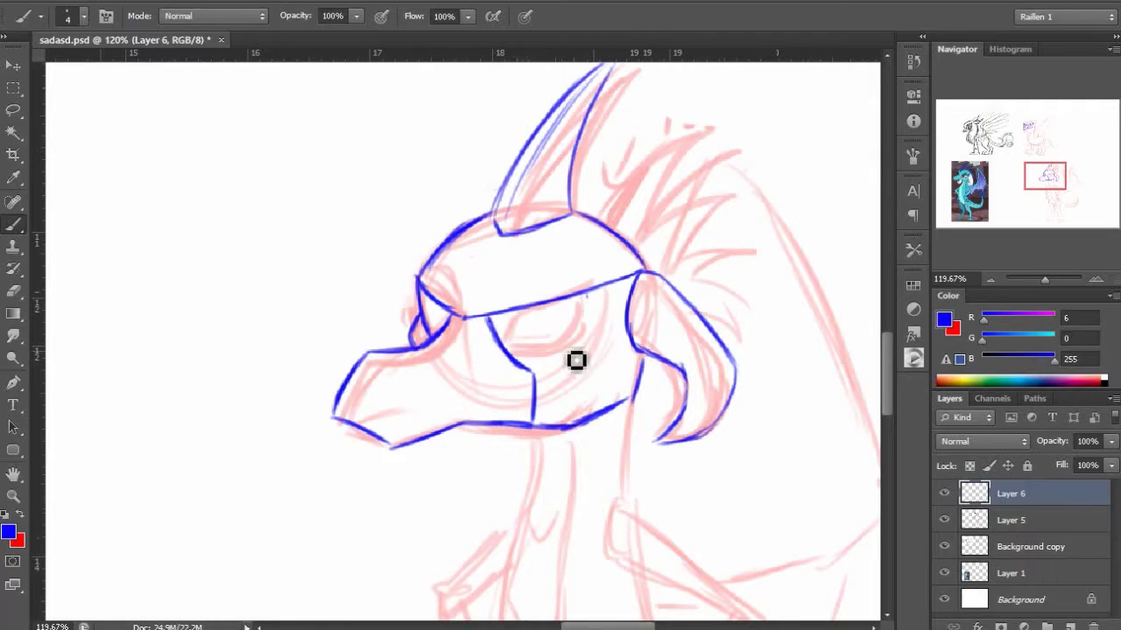
left_click_drag(581, 296, 536, 363)
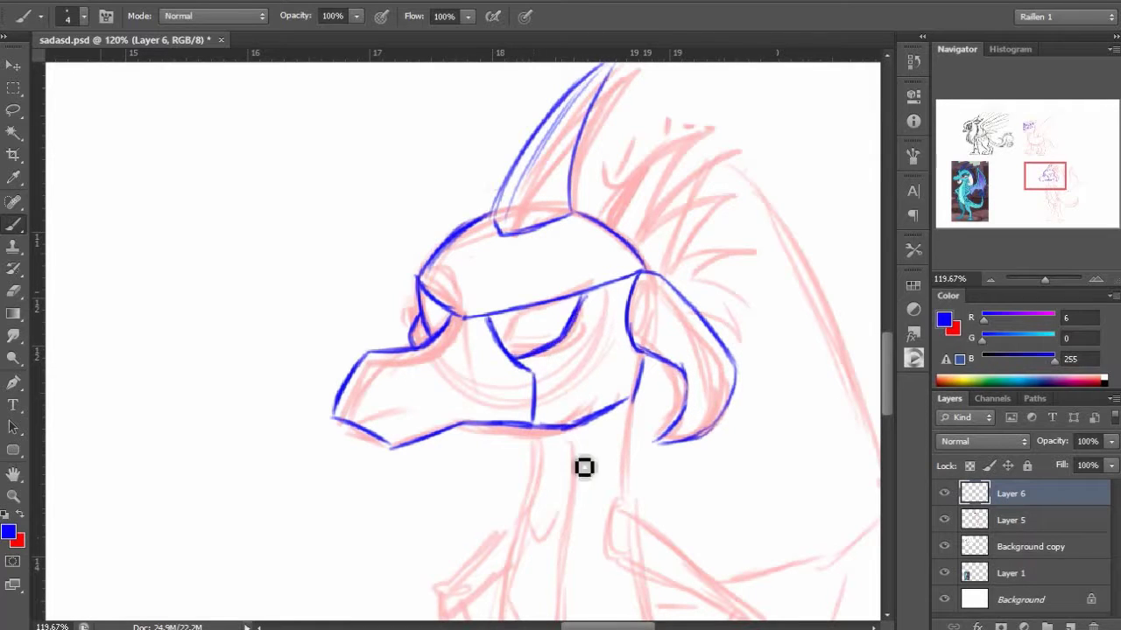
Draw the dragon's neck below the jaw with an angled line across its base, undoing the misplaced strokes.
mouse_move(584, 467)
left_mouse_down()
mouse_move(496, 311)
mouse_move(495, 256)
mouse_move(512, 302)
mouse_move(510, 338)
mouse_move(486, 325)
mouse_move(552, 313)
mouse_move(601, 260)
left_mouse_up()
key("ctrl+z")
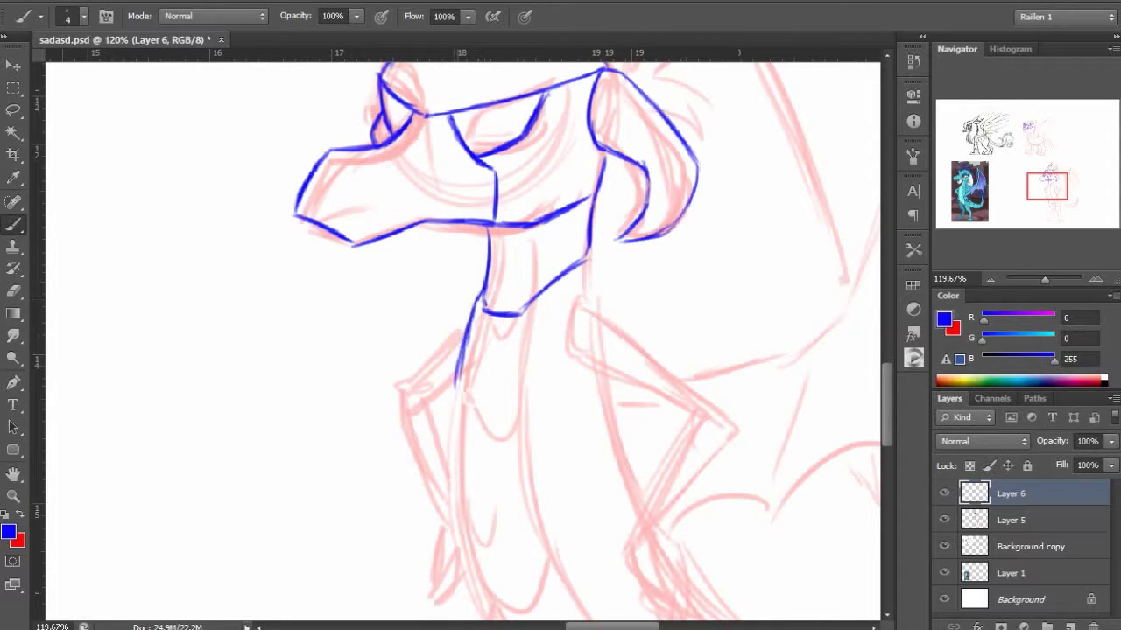
key("ctrl+z")
mouse_move(485, 308)
left_mouse_down()
mouse_move(471, 408)
mouse_move(408, 395)
left_mouse_up()
key("ctrl+z")
Outline the dragon's chest block with its curved lower edge and centre line, and draw a shoulder shape on each side.
mouse_move(522, 318)
left_mouse_down()
mouse_move(551, 405)
mouse_move(601, 377)
mouse_move(596, 349)
left_mouse_up()
key("e")
key("b")
mouse_move(425, 322)
left_mouse_down()
mouse_move(398, 402)
mouse_move(463, 449)
left_mouse_up()
left_click_drag(537, 266, 550, 304)
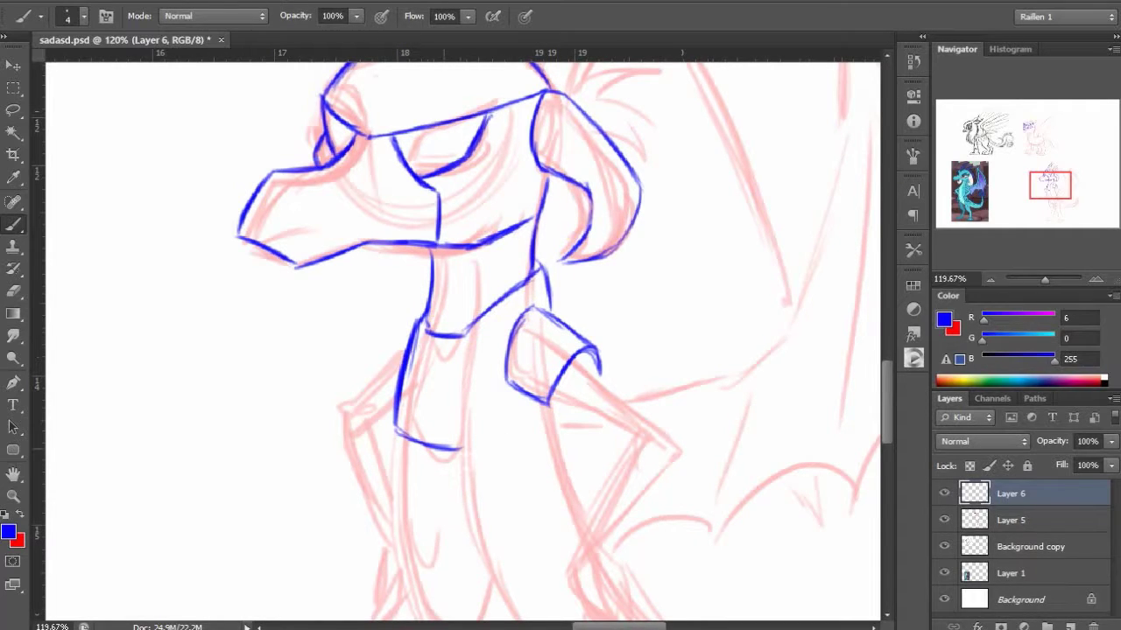
left_click_drag(462, 450, 551, 406)
left_click_drag(472, 420, 461, 438)
left_click_drag(391, 350, 409, 396)
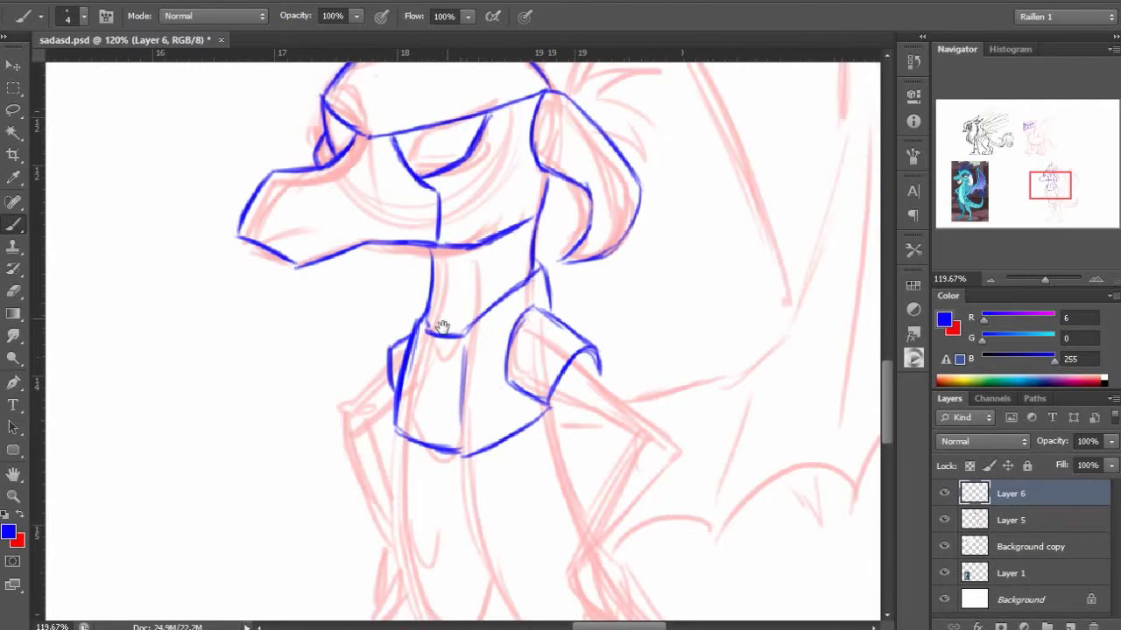
mouse_move(442, 326)
left_mouse_down()
mouse_move(440, 301)
mouse_move(490, 254)
left_mouse_up()
left_click_drag(382, 335, 352, 254)
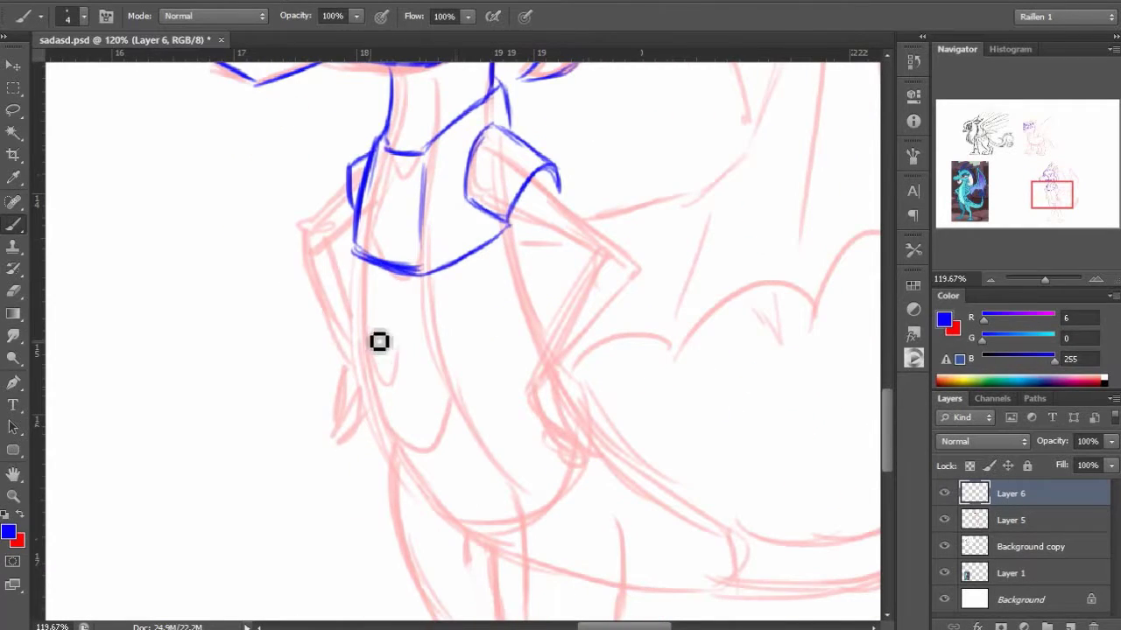
mouse_move(354, 343)
left_mouse_down()
mouse_move(457, 376)
mouse_move(528, 317)
left_mouse_up()
key("ctrl+z")
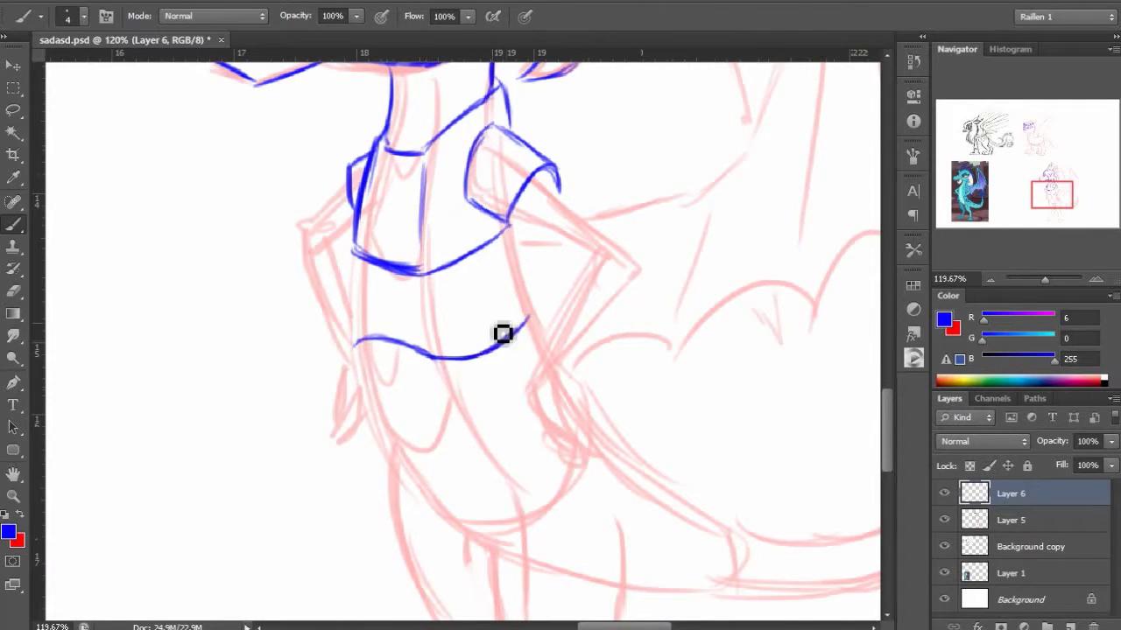
left_click_drag(458, 342, 424, 386)
key("ctrl+z")
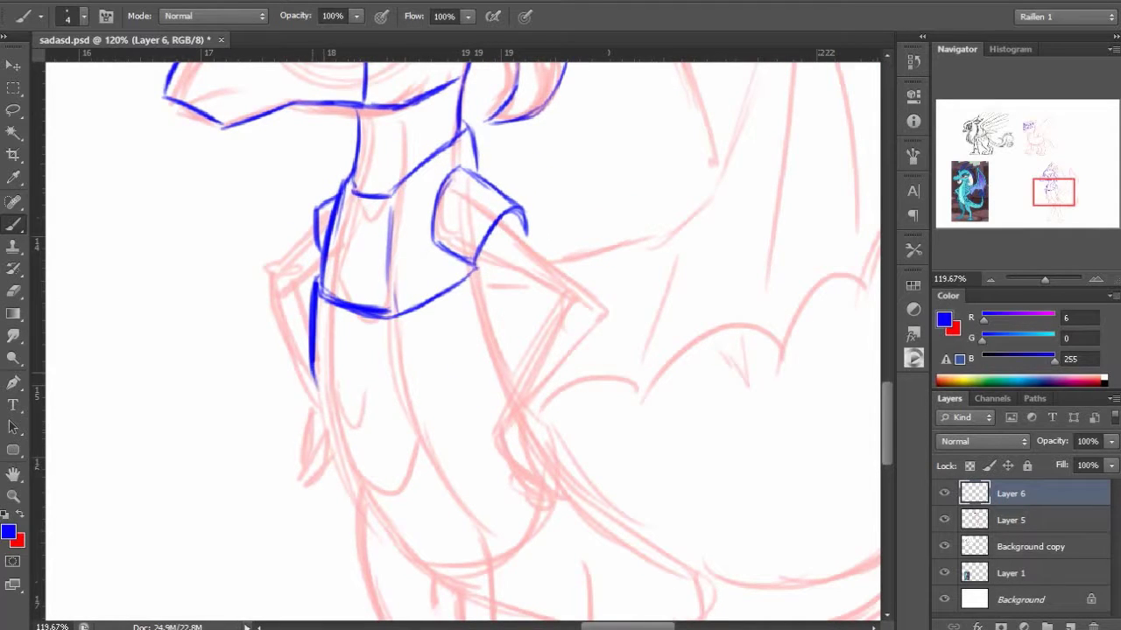
Draw the waist and lower belly segments below the chest with wavy lower edges, side contours and a centre line.
mouse_move(313, 378)
left_mouse_down()
mouse_move(417, 416)
mouse_move(491, 381)
left_mouse_up()
left_click_drag(496, 318, 428, 378)
mouse_move(414, 325)
left_mouse_down()
mouse_move(443, 400)
mouse_move(449, 239)
left_mouse_up()
mouse_move(254, 282)
left_mouse_down()
mouse_move(300, 386)
mouse_move(419, 362)
left_mouse_up()
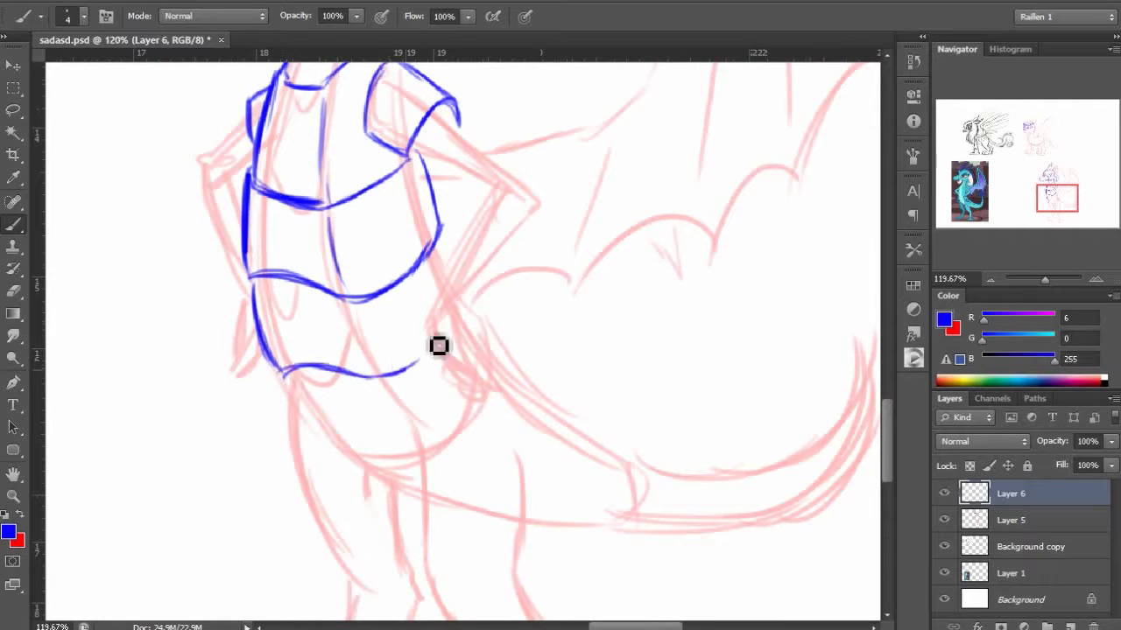
Draw the dragon's near arm bent outward, with a pointed elbow, the upper arm and the forearm reaching to the hip.
mouse_move(476, 196)
left_mouse_down()
mouse_move(503, 332)
mouse_move(547, 338)
left_mouse_up()
left_click_drag(563, 379, 565, 317)
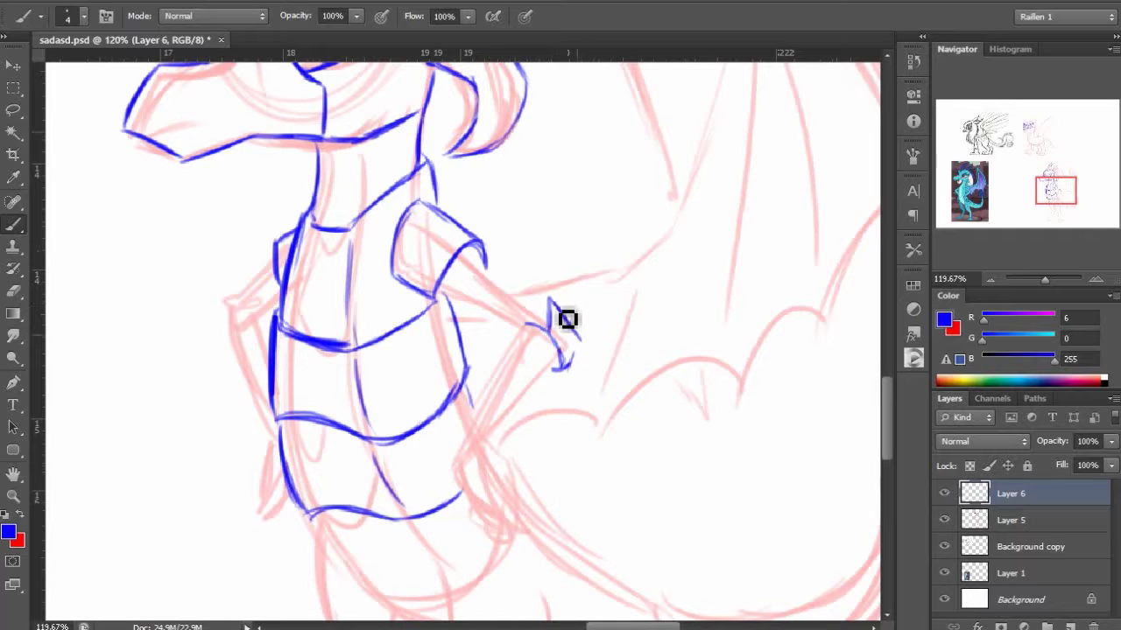
left_click_drag(480, 260, 547, 302)
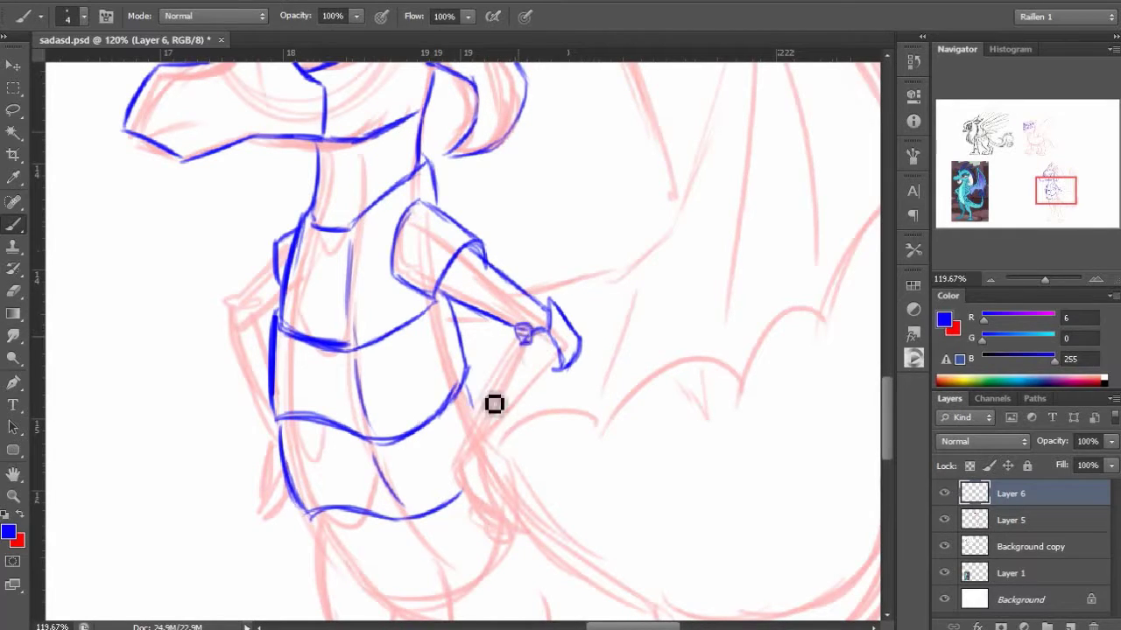
left_click_drag(524, 336, 464, 440)
left_click_drag(566, 363, 497, 434)
Draw the dragon's far arm with its elbow joint and the forearm running down to the waist.
left_click_drag(313, 348, 380, 324)
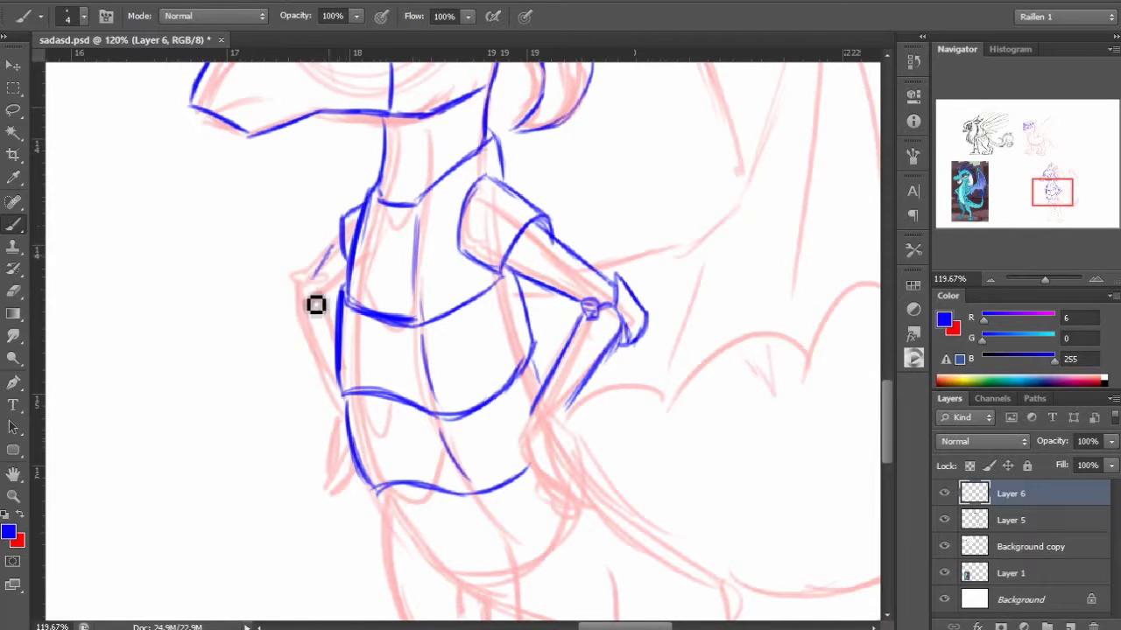
mouse_move(317, 303)
left_mouse_down()
mouse_move(306, 331)
mouse_move(319, 307)
mouse_move(313, 277)
mouse_move(306, 333)
left_mouse_up()
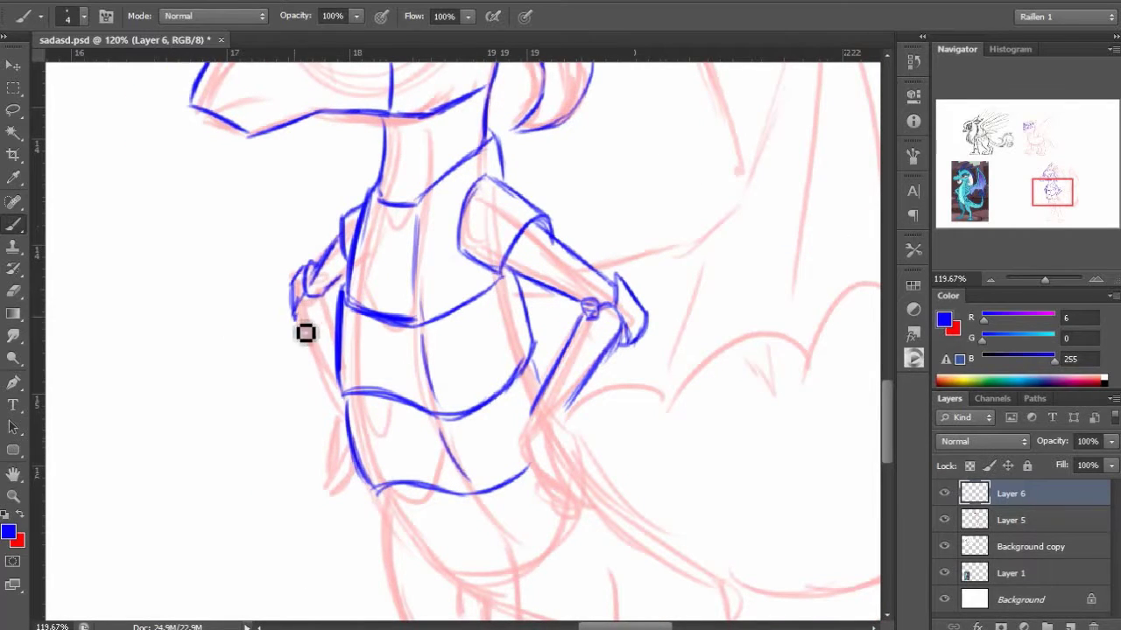
left_click_drag(348, 437, 310, 412)
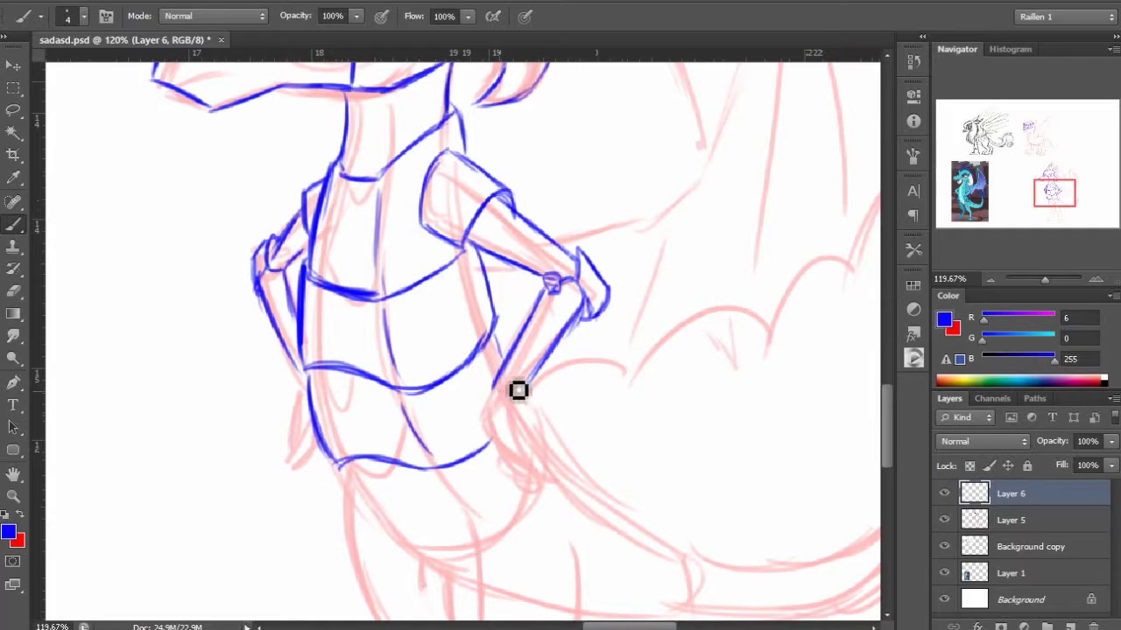
Draw both of the dragon's hands with fingers resting on the hips.
mouse_move(388, 417)
left_mouse_down()
mouse_move(344, 374)
mouse_move(504, 350)
mouse_move(583, 428)
mouse_move(445, 378)
mouse_move(575, 430)
mouse_move(573, 409)
mouse_move(583, 461)
left_mouse_up()
scroll(376, 351, "down", 2)
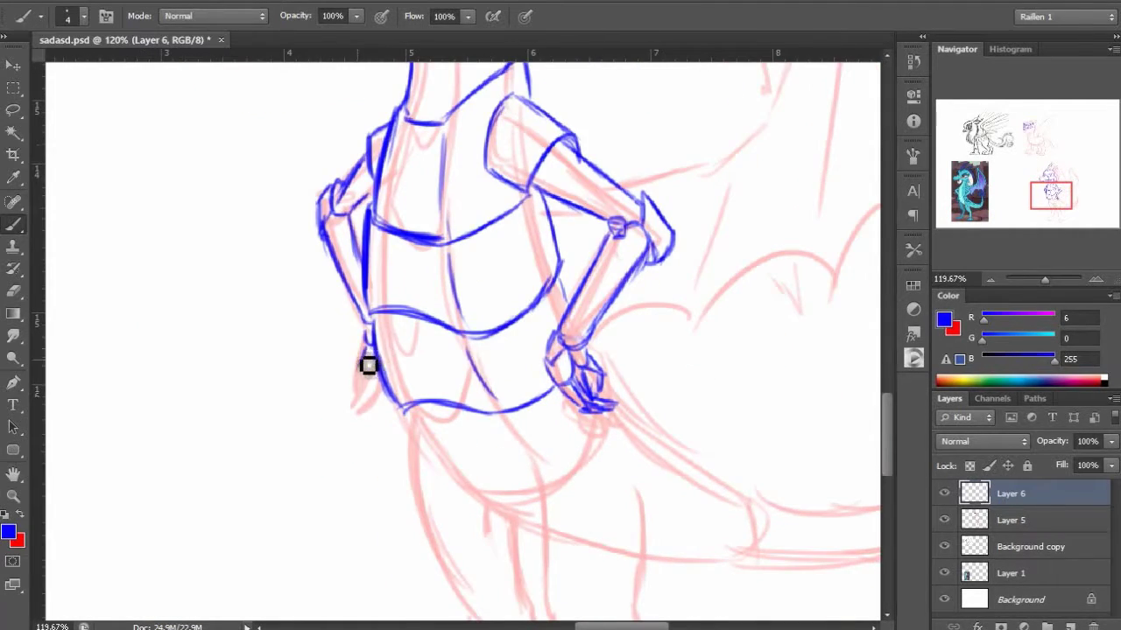
left_click_drag(364, 350, 368, 404)
Draw a curved cross-section line across the thick part of the dragon's tail behind the legs.
scroll(367, 358, "down", 5)
scroll(420, 368, "down", 1)
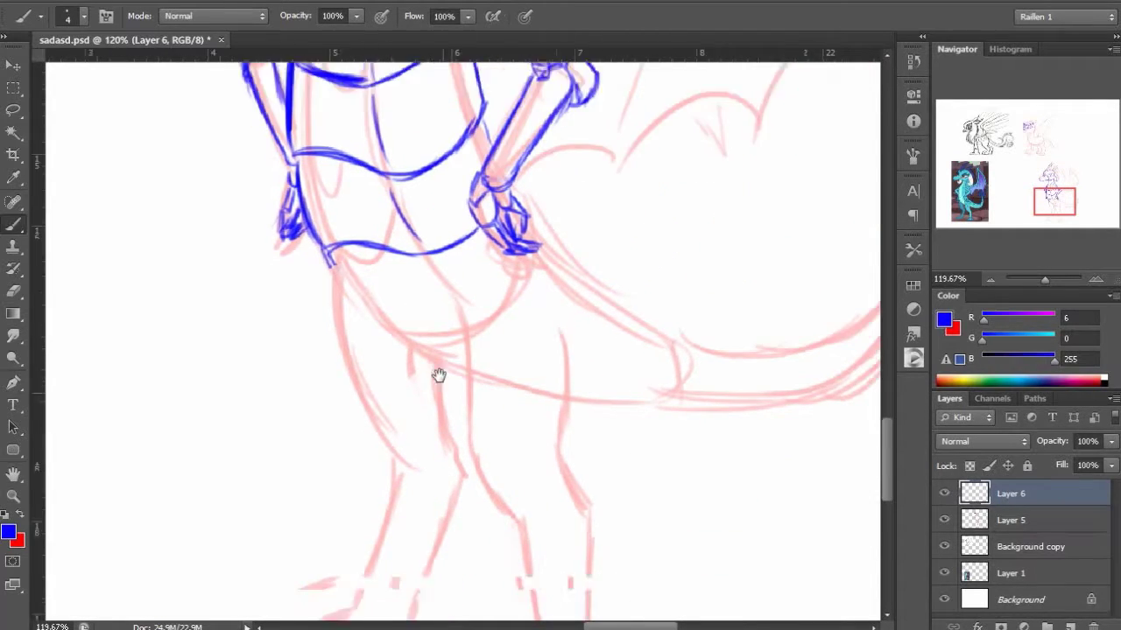
scroll(438, 375, "down", 1)
scroll(464, 385, "up", 3)
scroll(464, 385, "right", 3)
scroll(490, 430, "down", 1)
mouse_move(515, 370)
left_mouse_down()
mouse_move(520, 456)
mouse_move(492, 466)
left_mouse_up()
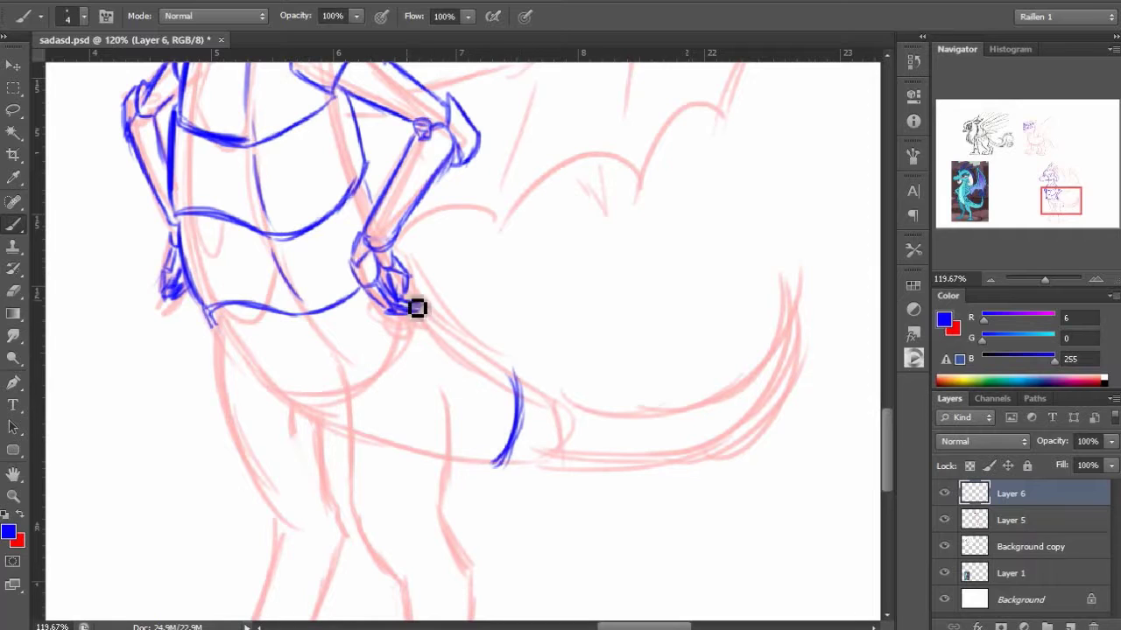
Add a second line above the dragon's brow line to form a band around the head with pointed ends.
scroll(420, 263, "up", 8)
scroll(460, 350, "left", 1)
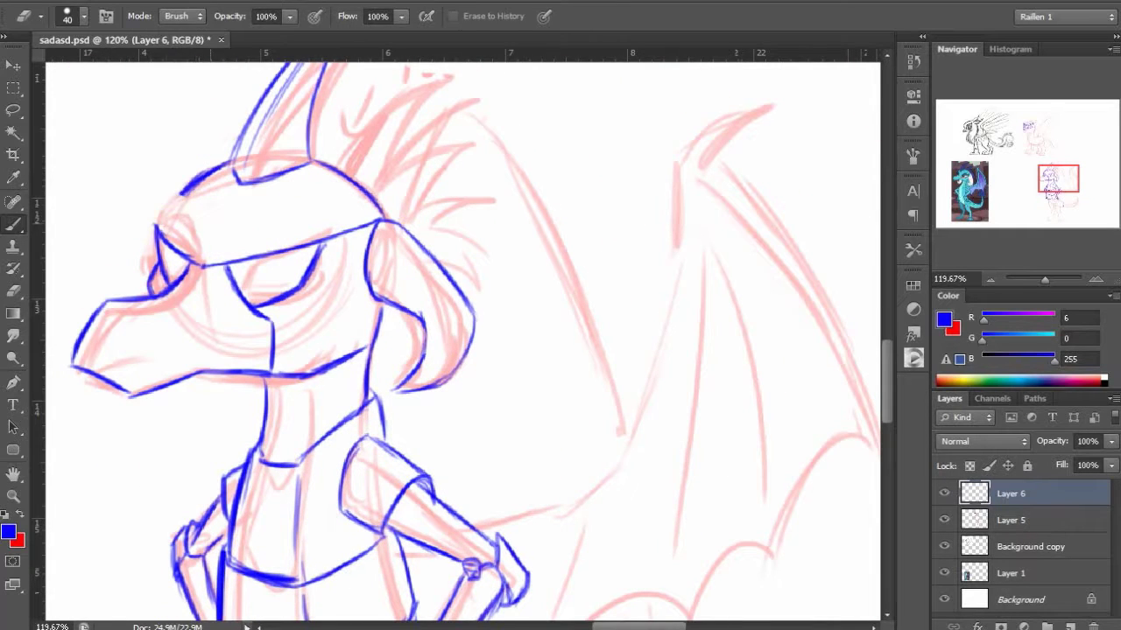
mouse_move(218, 172)
left_mouse_down()
mouse_move(187, 210)
mouse_move(201, 233)
mouse_move(253, 243)
mouse_move(391, 200)
mouse_move(381, 206)
left_mouse_up()
Draw three spikes behind the dragon's horn down the back of the head, each with an inner contour line.
scroll(453, 365, "right", 1)
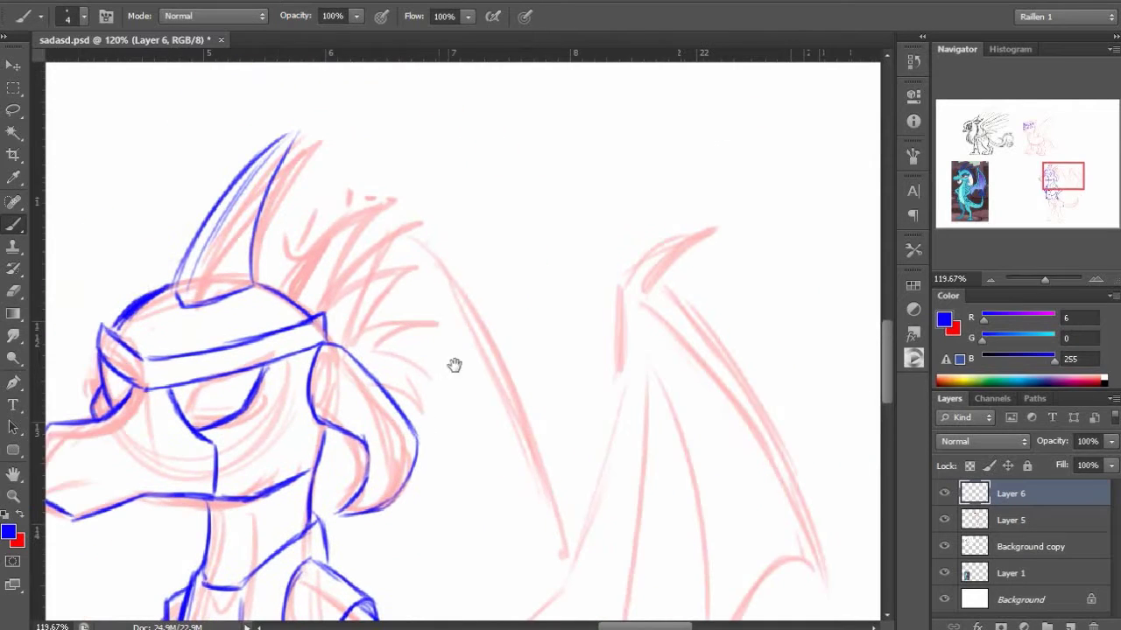
scroll(272, 263, "up", 1)
mouse_move(262, 254)
left_mouse_down()
mouse_move(381, 141)
mouse_move(304, 279)
mouse_move(355, 313)
left_mouse_up()
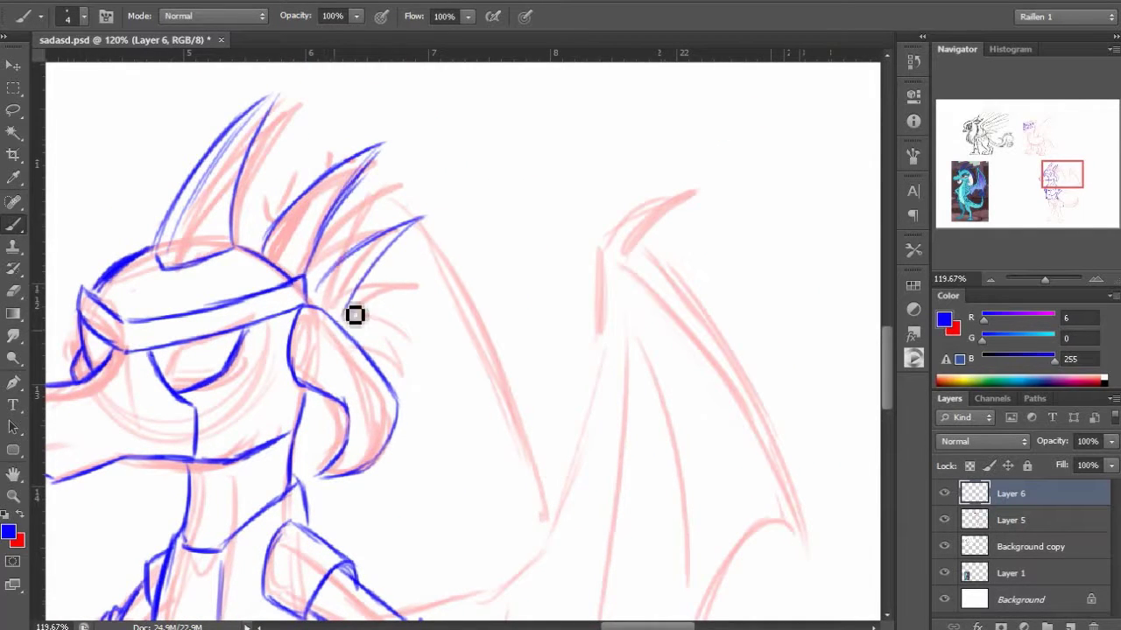
left_click_drag(274, 250, 383, 145)
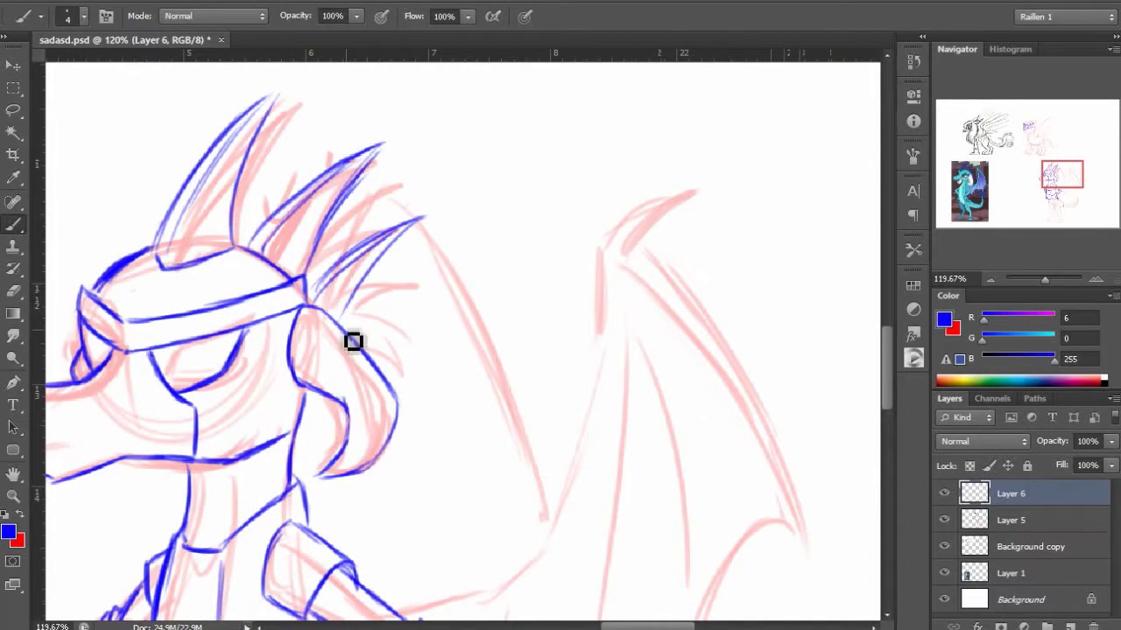
left_click_drag(343, 317, 438, 333)
Draw the dragon's tail outline in blue behind the first cross-section, dividing it with curved cross-section lines as it tapers upward.
scroll(595, 283, "left", 3)
scroll(596, 283, "down", 2)
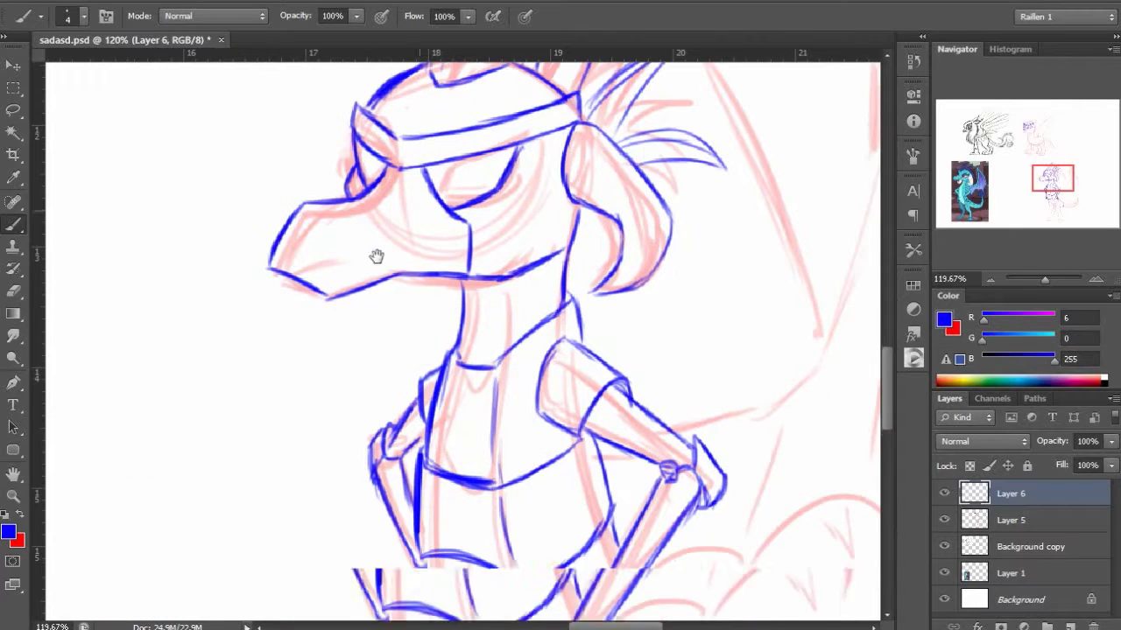
scroll(426, 320, "down", 3)
scroll(426, 320, "right", 3)
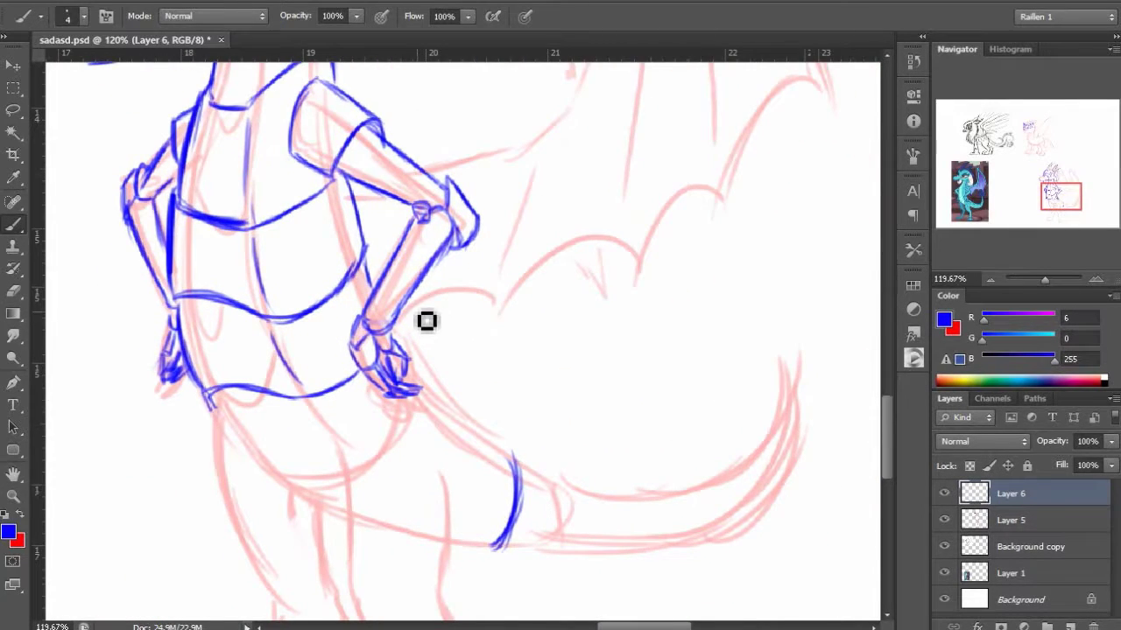
scroll(455, 355, "down", 1)
scroll(475, 361, "right", 1)
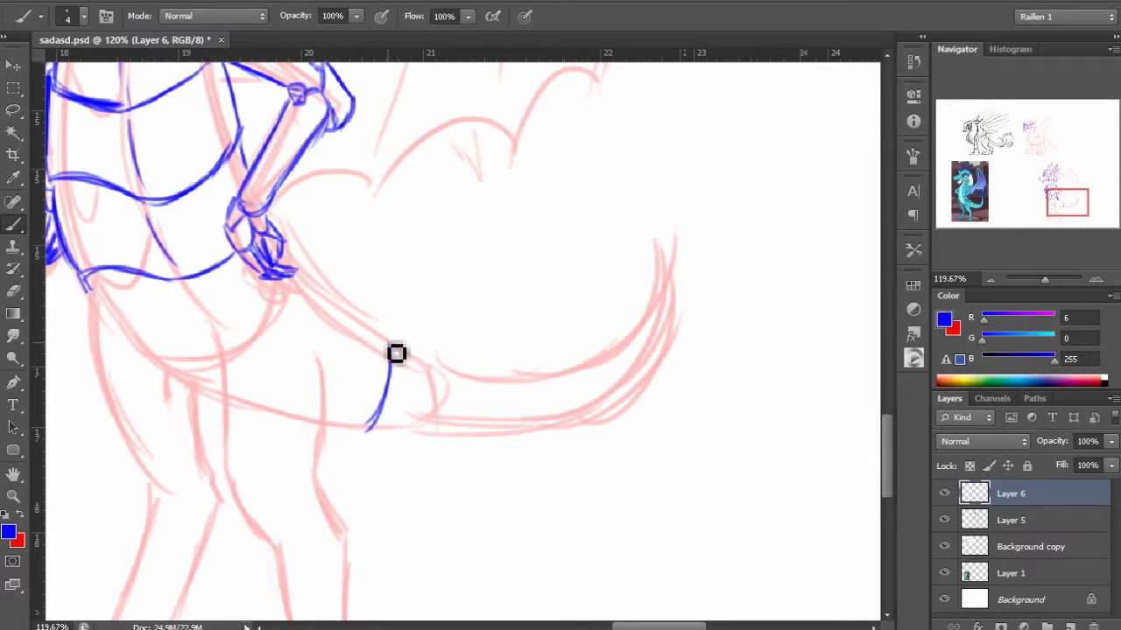
mouse_move(395, 353)
left_mouse_down()
mouse_move(468, 380)
mouse_move(464, 403)
left_mouse_up()
mouse_move(366, 428)
left_mouse_down()
mouse_move(450, 426)
mouse_move(456, 372)
left_mouse_up()
left_click_drag(456, 372, 530, 376)
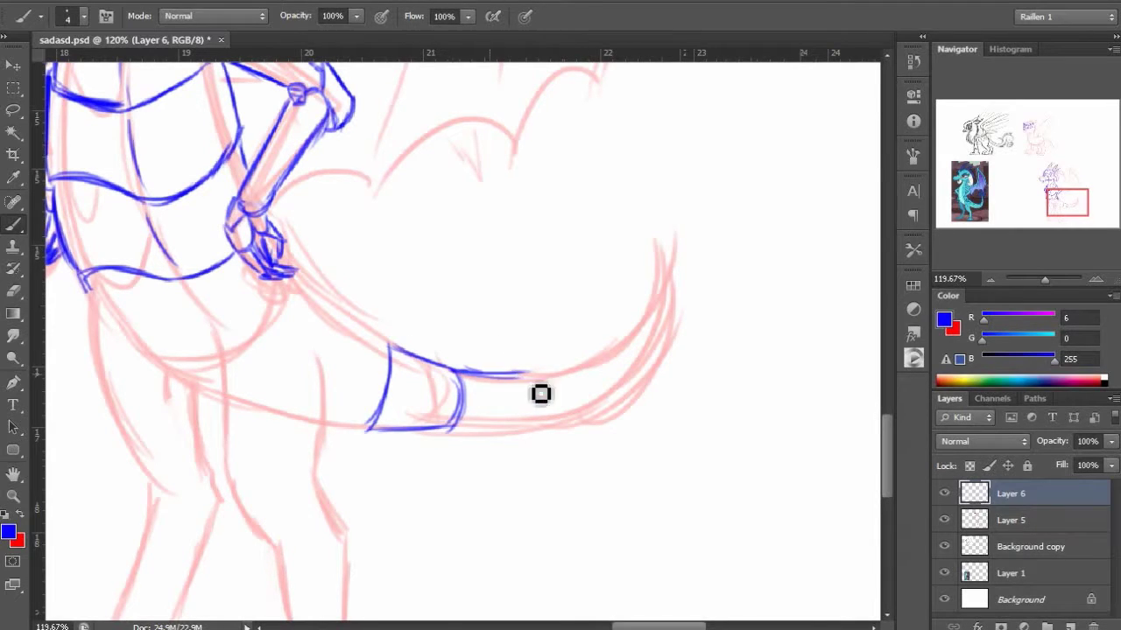
left_click_drag(443, 435, 534, 432)
mouse_move(530, 375)
left_mouse_down()
mouse_move(636, 345)
mouse_move(613, 408)
left_mouse_up()
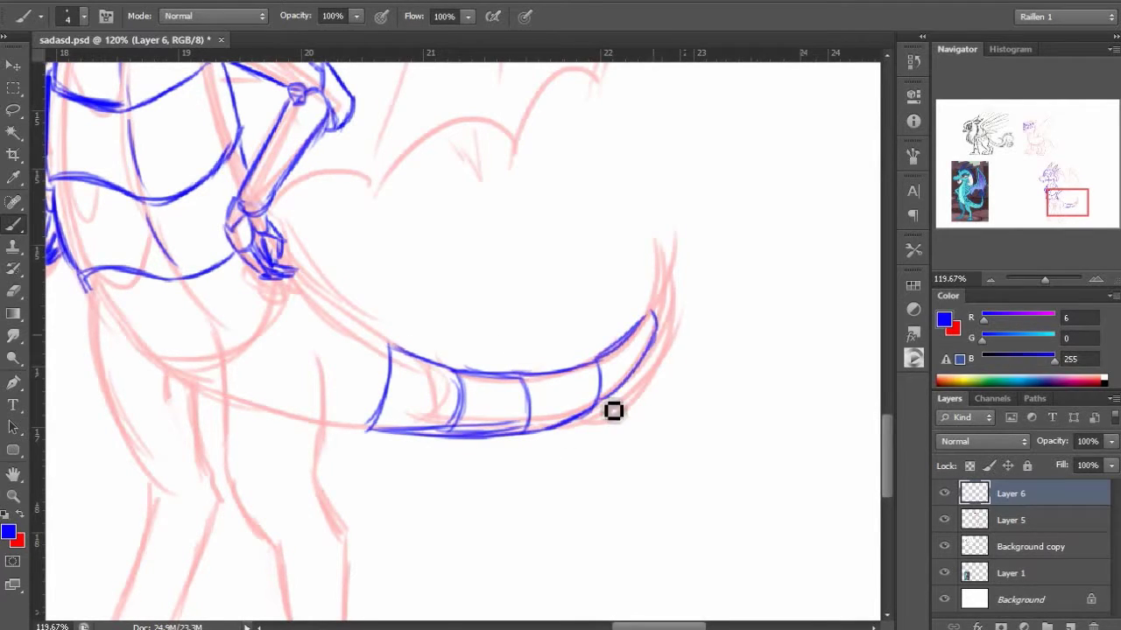
Finish the dragon's tail tip with a narrow end section and a tuft of pointed, outward-curving spikes.
mouse_move(653, 326)
left_mouse_down()
mouse_move(675, 260)
mouse_move(665, 238)
mouse_move(616, 282)
mouse_move(617, 307)
left_mouse_up()
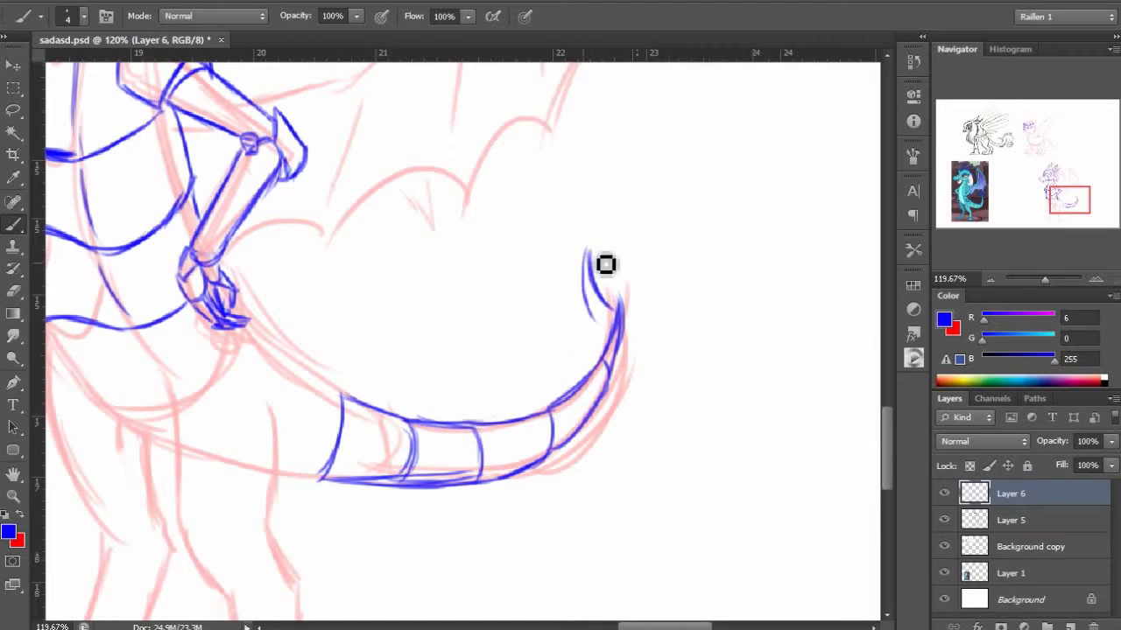
mouse_move(668, 243)
left_mouse_down()
mouse_move(653, 328)
mouse_move(618, 337)
mouse_move(513, 463)
mouse_move(456, 425)
mouse_move(471, 442)
left_mouse_up()
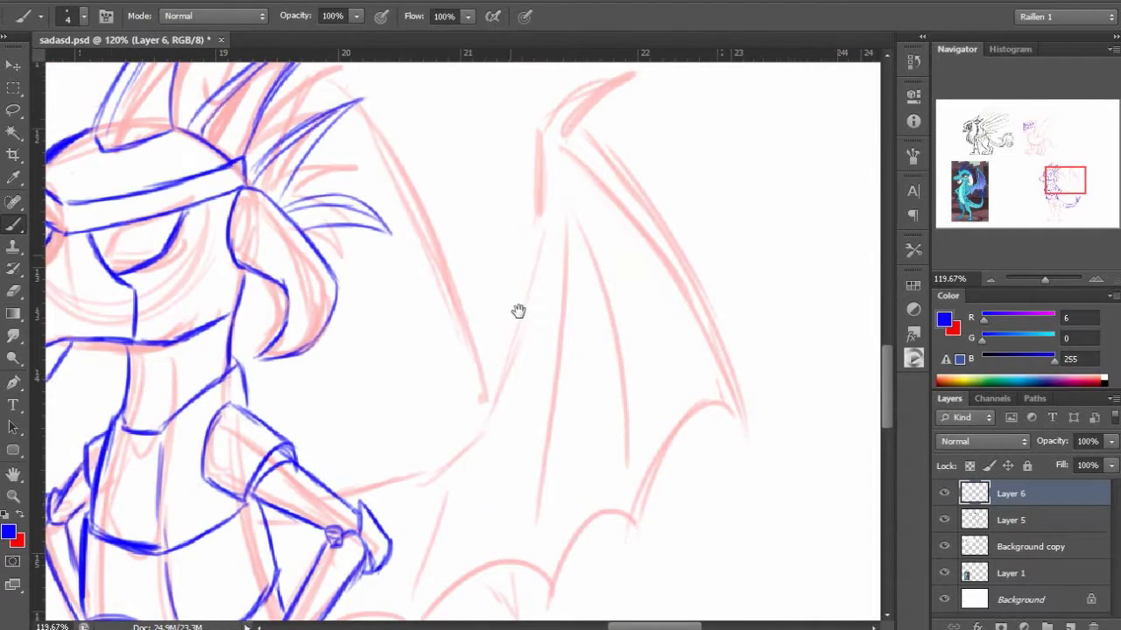
left_click_drag(285, 550, 410, 337)
scroll(445, 429, "down", 2)
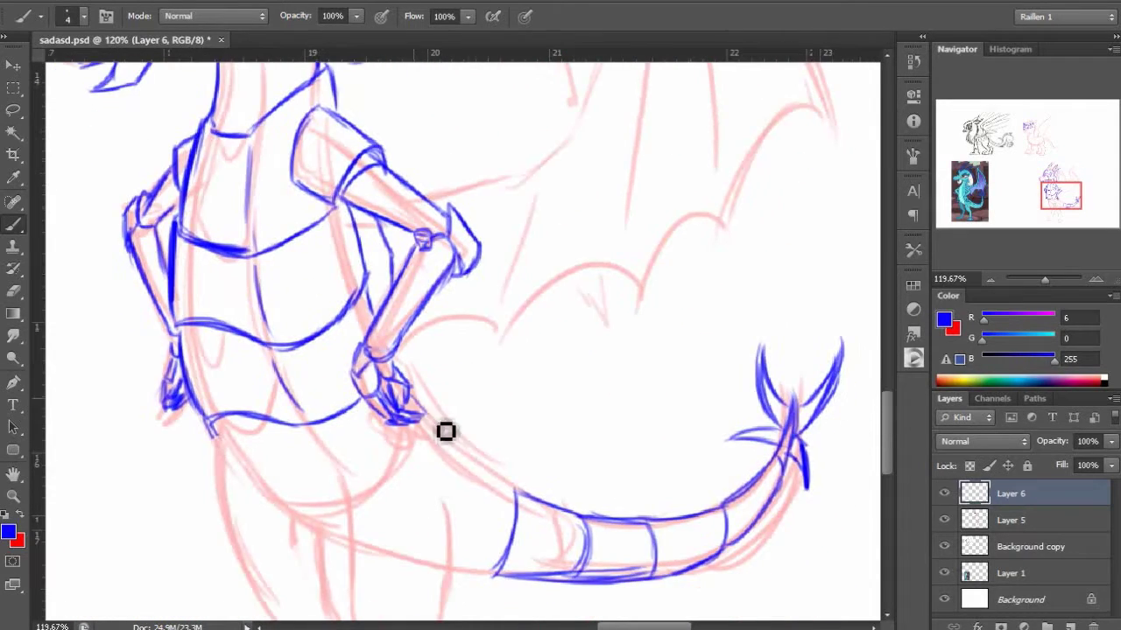
Draw the dragon's lower belly and tail-base lines joining torso to tail, and outline the rounded near thigh.
left_click_drag(403, 498, 418, 331)
left_click_drag(249, 246, 380, 354)
left_click_drag(492, 393, 529, 394)
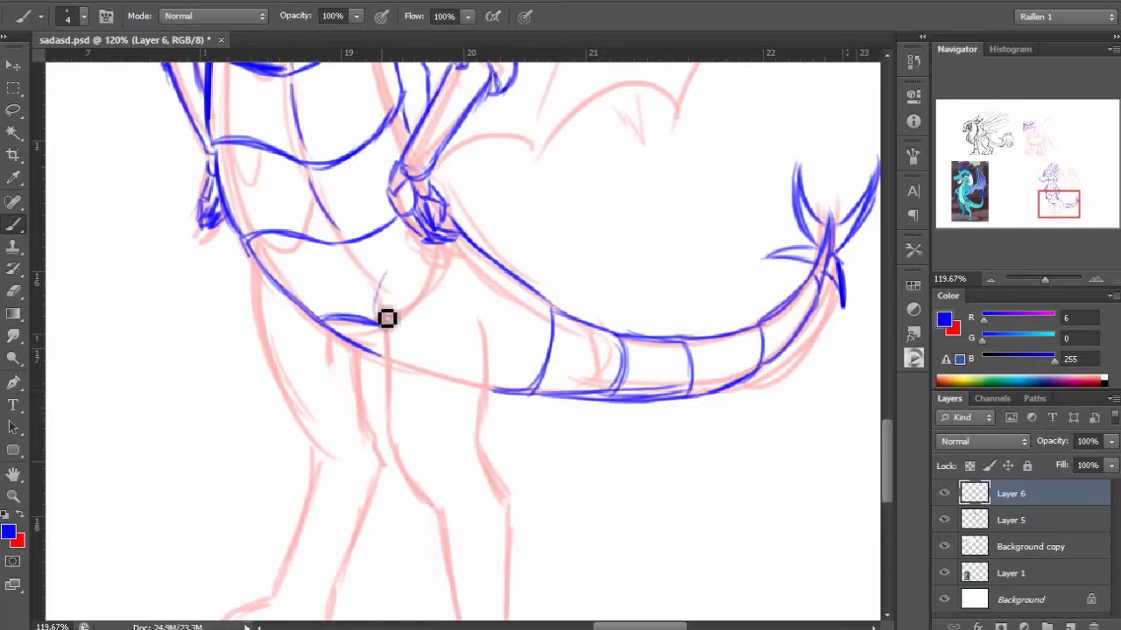
mouse_move(421, 266)
left_mouse_down()
mouse_move(373, 310)
mouse_move(393, 443)
mouse_move(420, 499)
left_mouse_up()
left_click_drag(378, 424, 422, 497)
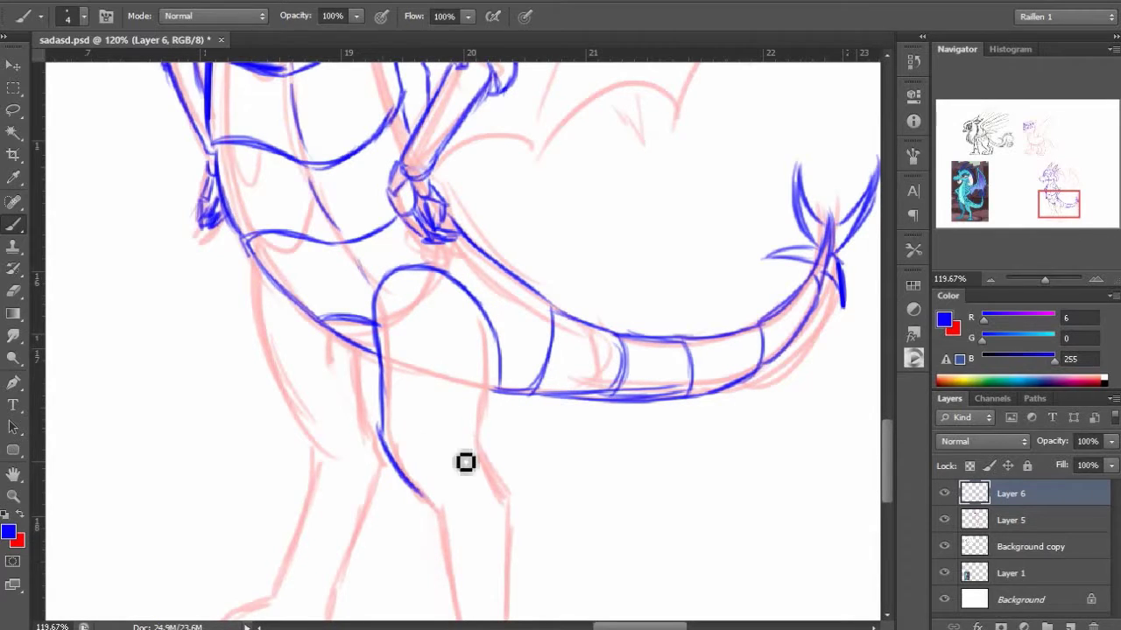
Add a handwritten note "joints" beside the near leg's knee with an arrow pointing at it.
left_click_drag(465, 462, 492, 271)
left_click_drag(602, 324, 559, 322)
left_click_drag(574, 312, 561, 331)
mouse_move(617, 326)
left_mouse_down()
mouse_move(606, 338)
mouse_move(682, 334)
left_mouse_up()
left_click_drag(524, 313, 537, 393)
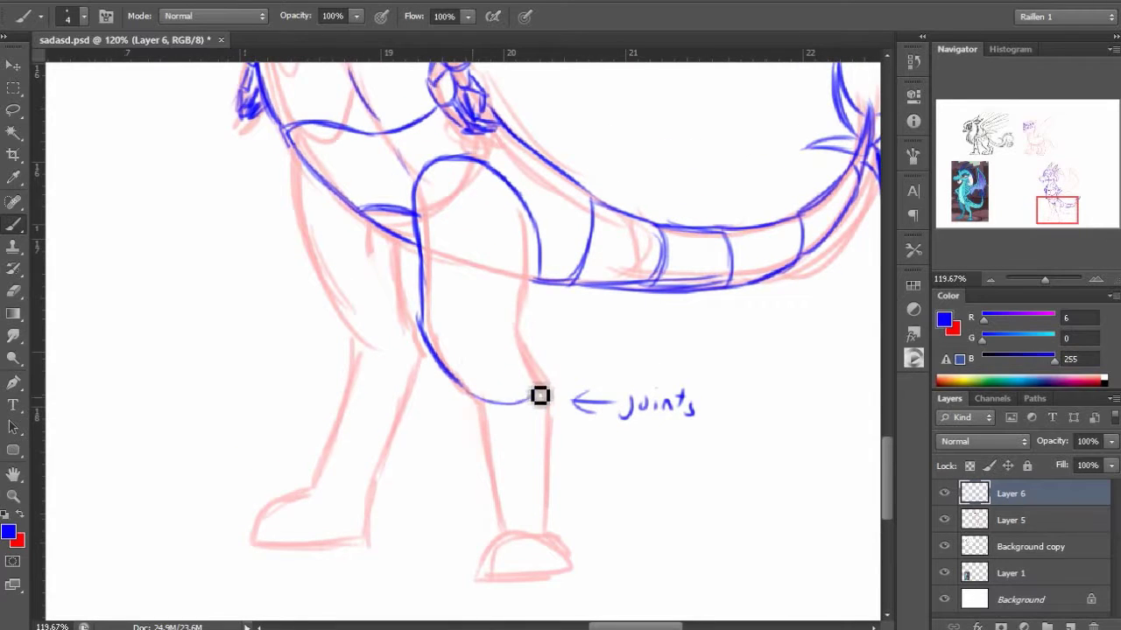
mouse_move(423, 326)
left_mouse_down()
mouse_move(488, 402)
mouse_move(542, 403)
mouse_move(550, 427)
left_mouse_up()
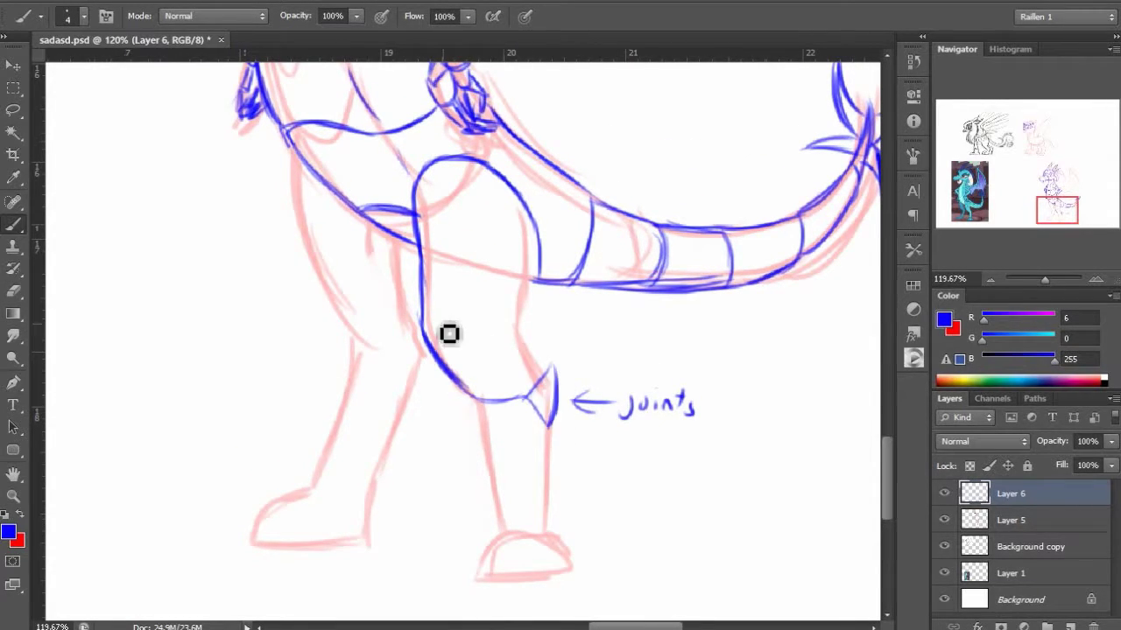
mouse_move(428, 296)
left_mouse_down()
mouse_move(473, 333)
mouse_move(444, 362)
left_mouse_up()
mouse_move(462, 324)
left_mouse_down()
mouse_move(533, 342)
mouse_move(544, 419)
left_mouse_up()
key("e")
left_click_drag(434, 302, 511, 438)
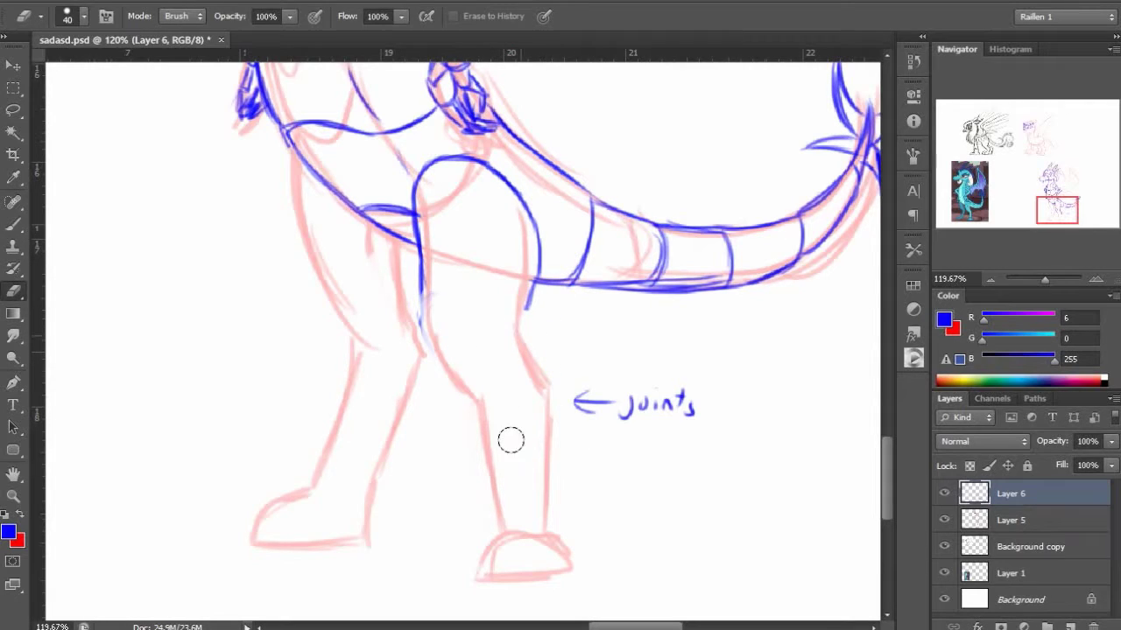
Redraw the front edge of the dragon's near thigh and outline the far thigh, ending in a curved line above the knee.
key("b")
left_click_drag(422, 276, 416, 322)
mouse_move(306, 240)
left_mouse_down()
mouse_move(300, 175)
mouse_move(319, 287)
mouse_move(398, 305)
mouse_move(396, 245)
left_mouse_up()
key("ctrl+z")
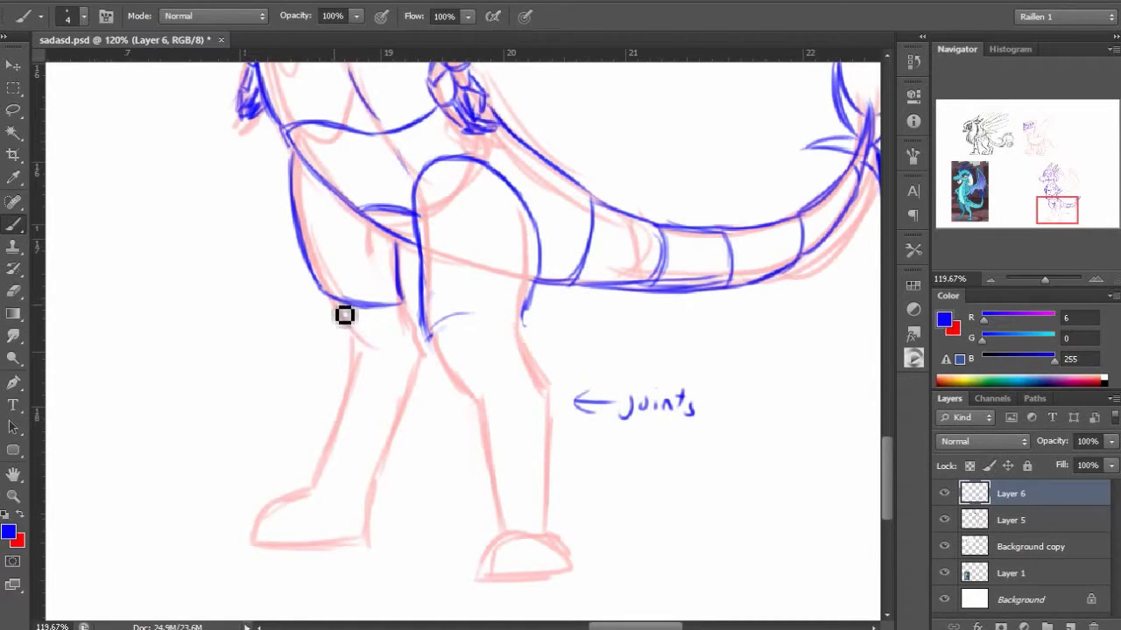
Draw curved knee segments on both of the dragon's legs and the two sides of the near shin.
left_click_drag(344, 315, 426, 372)
scroll(370, 300, "down", 2)
scroll(408, 335, "right", 1)
mouse_move(370, 300)
left_mouse_down()
mouse_move(407, 314)
mouse_move(469, 281)
mouse_move(478, 297)
left_mouse_up()
left_click_drag(431, 359, 451, 486)
left_click_drag(498, 341, 498, 486)
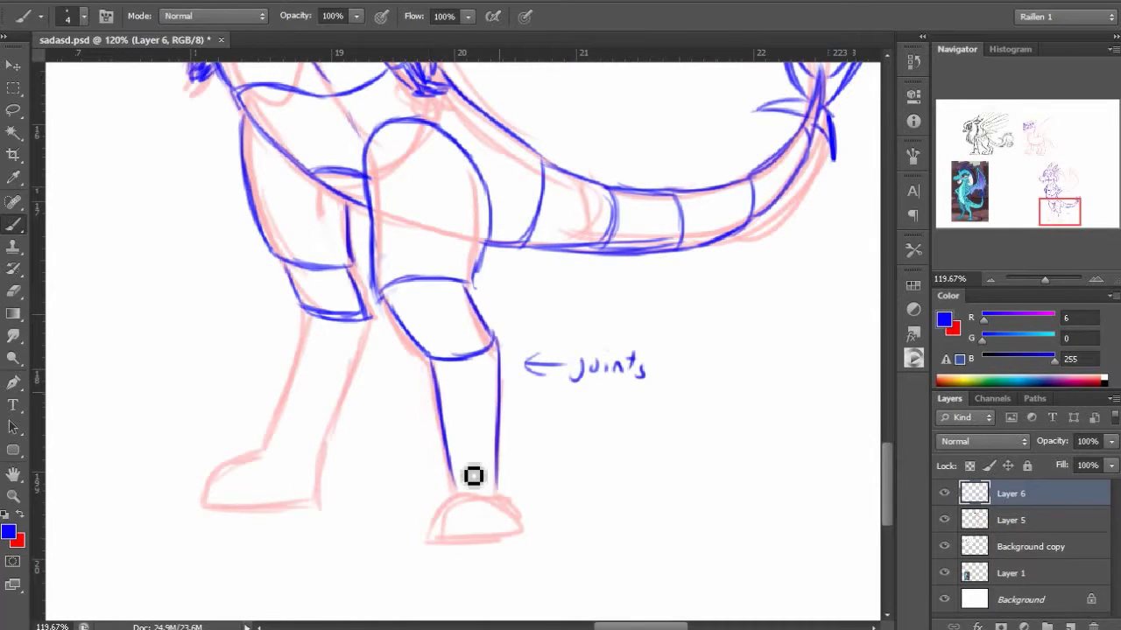
Draw the dragon's far shin with an ankle line and outline the far and near feet.
mouse_move(266, 451)
left_mouse_down()
mouse_move(304, 324)
mouse_move(320, 448)
left_mouse_up()
mouse_move(316, 453)
left_mouse_down()
mouse_move(265, 452)
mouse_move(210, 478)
mouse_move(278, 507)
mouse_move(320, 506)
left_mouse_up()
left_click_drag(320, 506, 318, 456)
left_click_drag(429, 534, 507, 508)
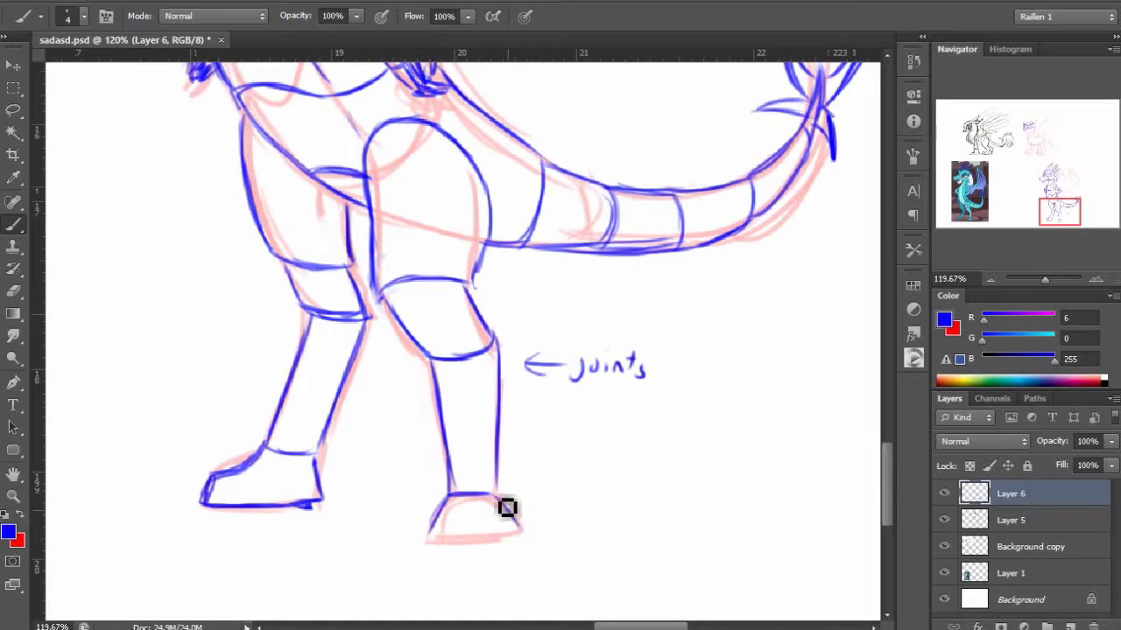
Draw the griffon's hooked upper beak in blue below the eyes, ending in a sharp downward point.
scroll(506, 508, "up", 10)
scroll(413, 352, "right", 5)
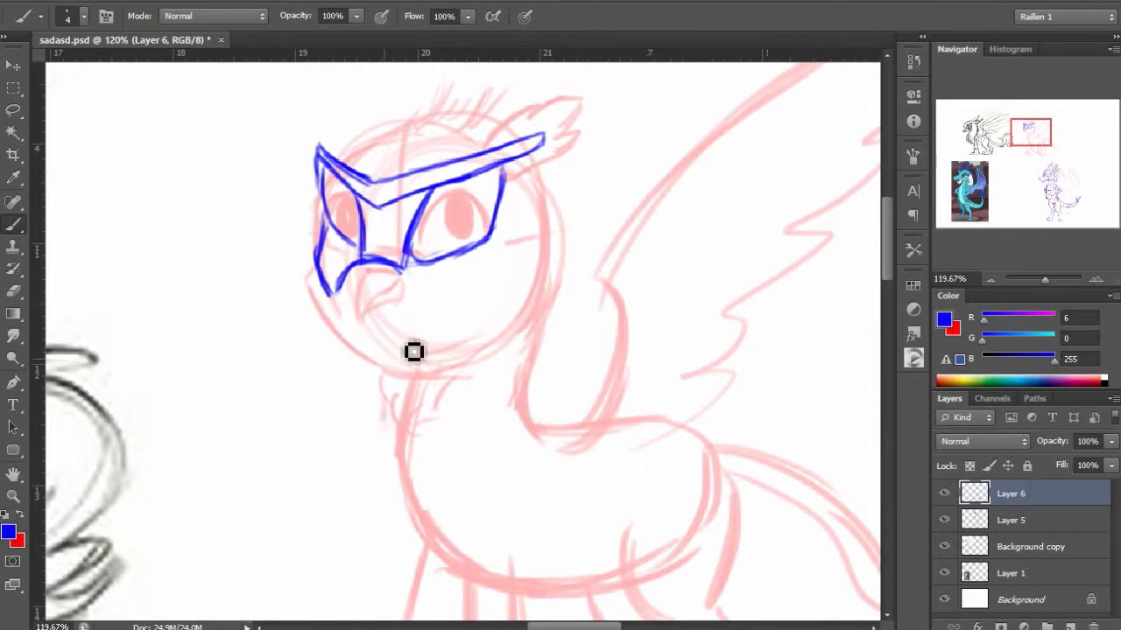
left_click_drag(372, 292, 333, 352)
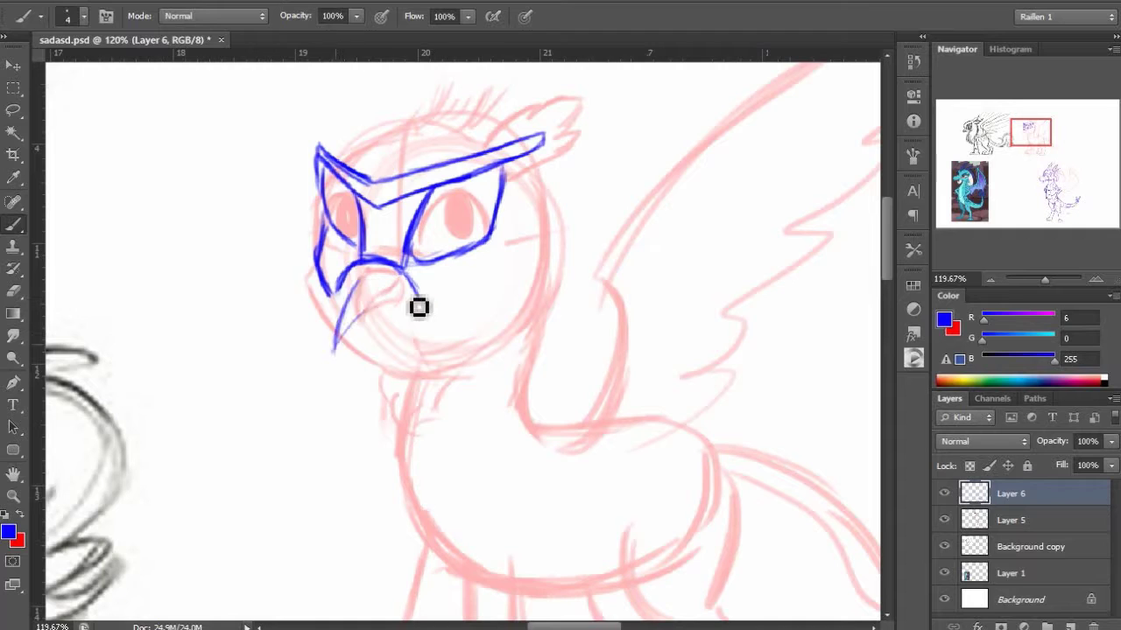
left_click_drag(412, 299, 333, 352)
left_click_drag(355, 285, 329, 343)
Erase the far side of the griffon's face and brow, and redraw the brow band with a lower, flatter V shape.
key("e")
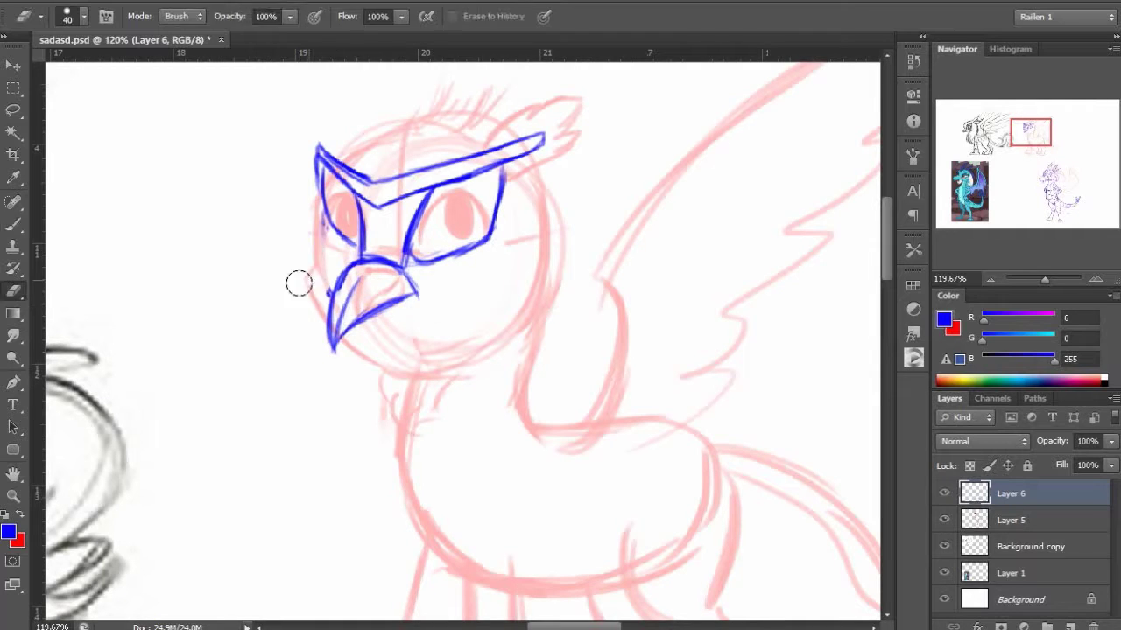
mouse_move(303, 195)
left_mouse_down()
mouse_move(323, 233)
mouse_move(321, 178)
mouse_move(417, 190)
mouse_move(498, 162)
left_mouse_up()
key("b")
key("e")
key("b")
mouse_move(384, 176)
left_mouse_down()
mouse_move(328, 190)
mouse_move(378, 193)
mouse_move(525, 158)
left_mouse_up()
key("e")
key("b")
key("e")
key("b")
left_click_drag(373, 212, 518, 174)
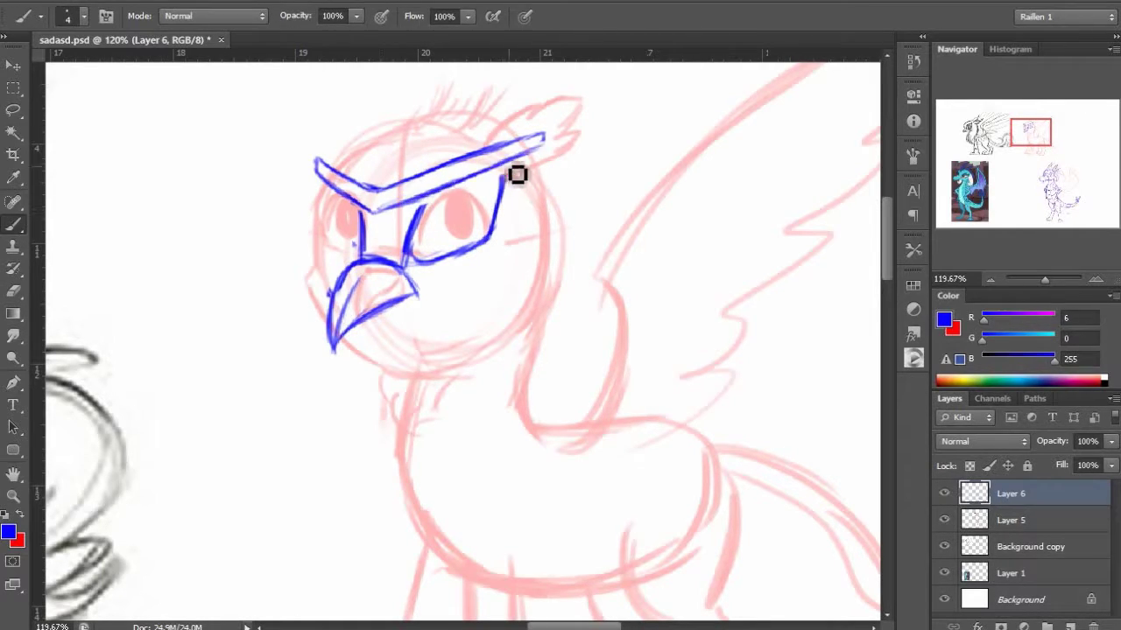
Redraw both of the griffon's eye outlines beneath the brow and draw the far cheek edge down to the beak.
left_click_drag(430, 196, 407, 259)
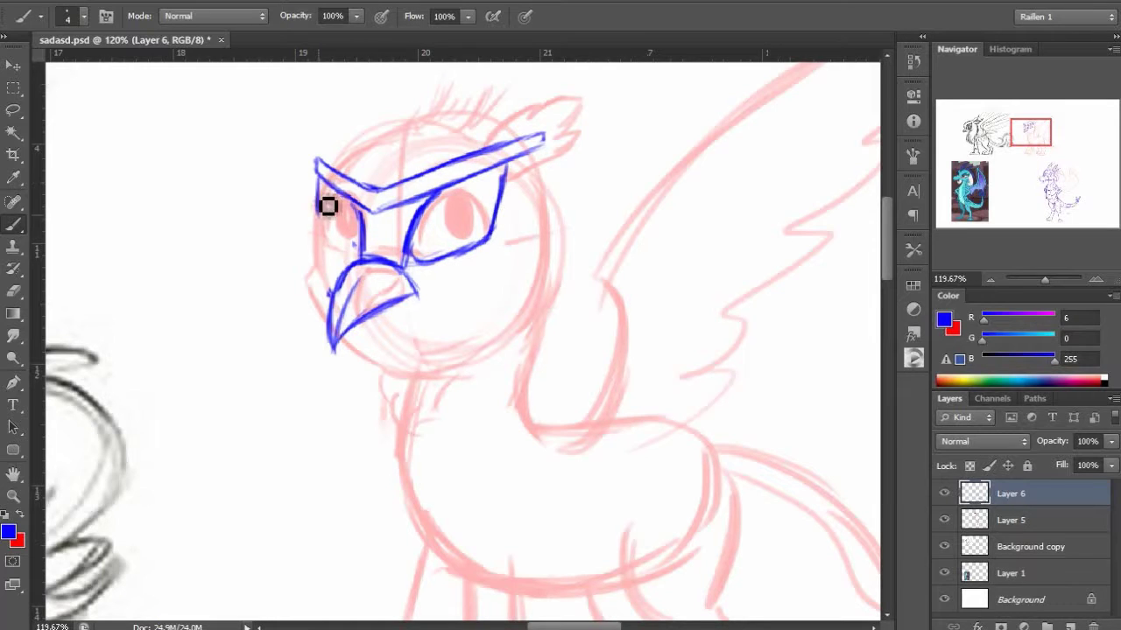
left_click_drag(317, 179, 332, 239)
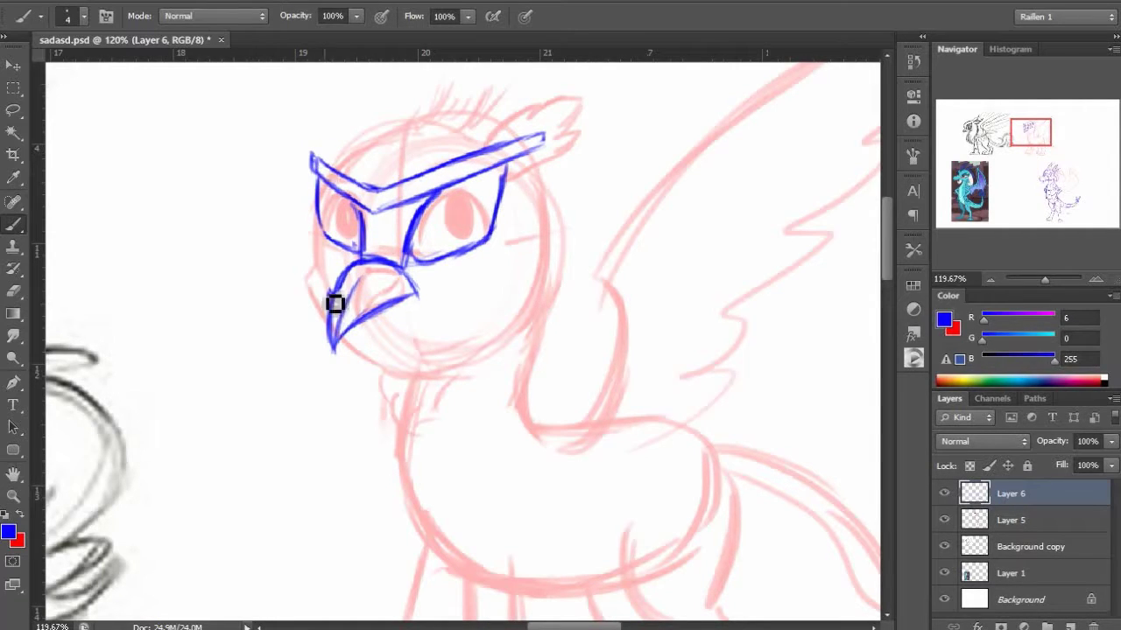
scroll(495, 350, "down", 8)
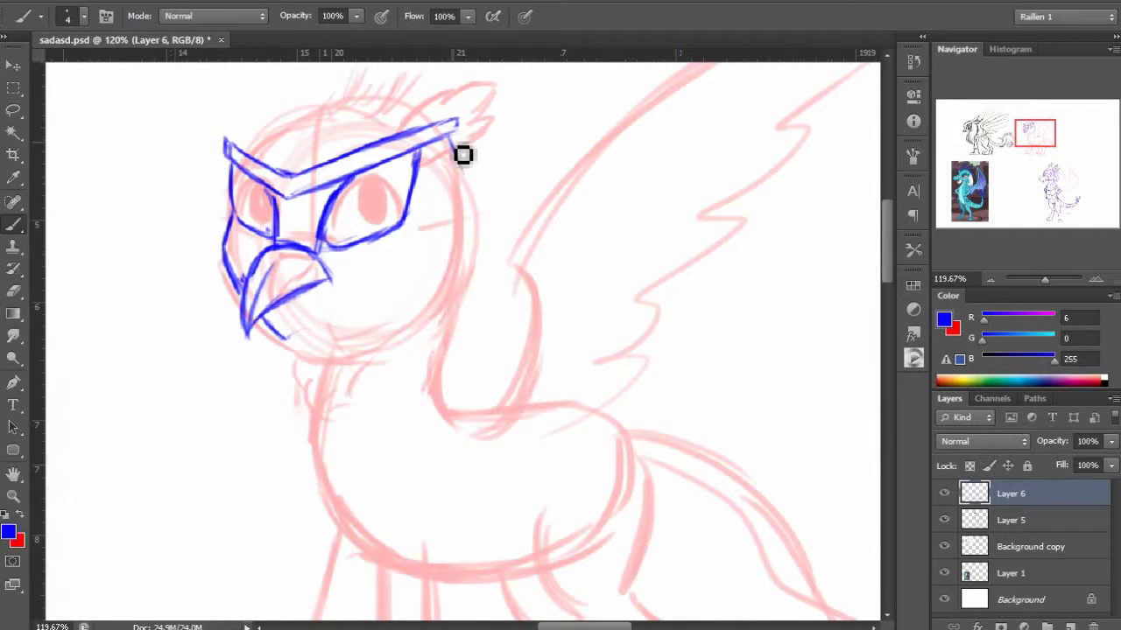
Draw the back of the griffon's head below the brow and a rounded crown above it.
left_click_drag(458, 133, 450, 307)
left_click_drag(452, 267, 456, 132)
left_click_drag(457, 131, 435, 276)
mouse_move(215, 297)
left_mouse_down()
mouse_move(253, 265)
mouse_move(385, 237)
mouse_move(438, 278)
left_mouse_up()
scroll(437, 341, "down", 3)
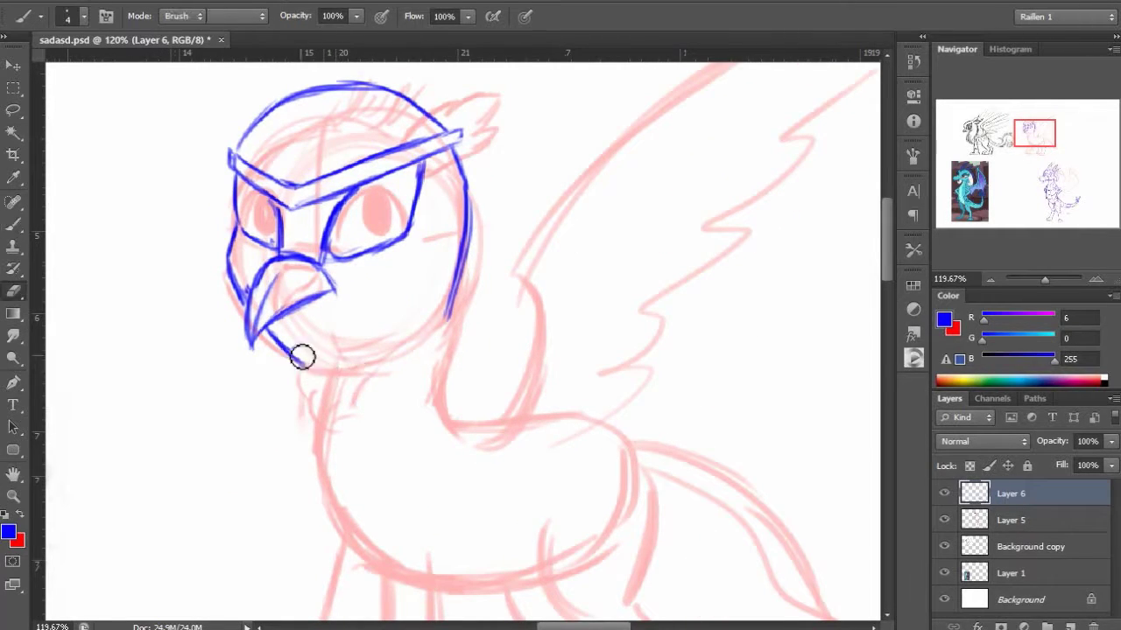
mouse_move(291, 353)
left_mouse_down()
mouse_move(448, 314)
mouse_move(440, 371)
mouse_move(362, 408)
left_mouse_up()
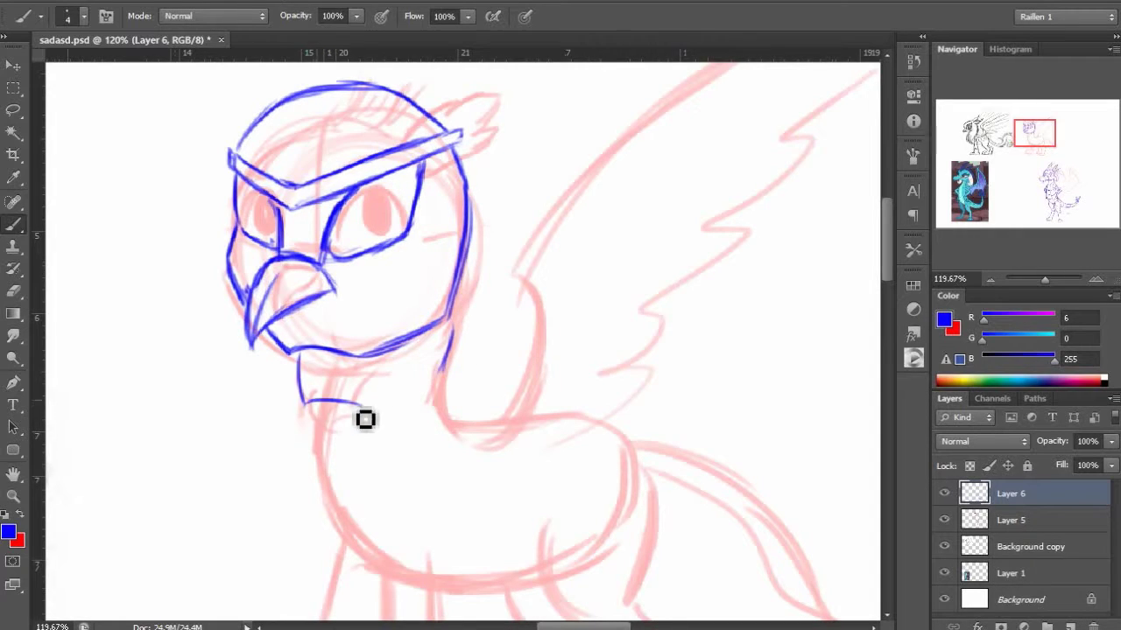
key("e")
left_click_drag(442, 373, 454, 324)
key("b")
Draw the griffon's lower jaw as a block beneath the beak, connected by an angled cheek line to the back of the head.
mouse_move(350, 354)
left_mouse_down()
mouse_move(335, 352)
mouse_move(321, 383)
left_mouse_up()
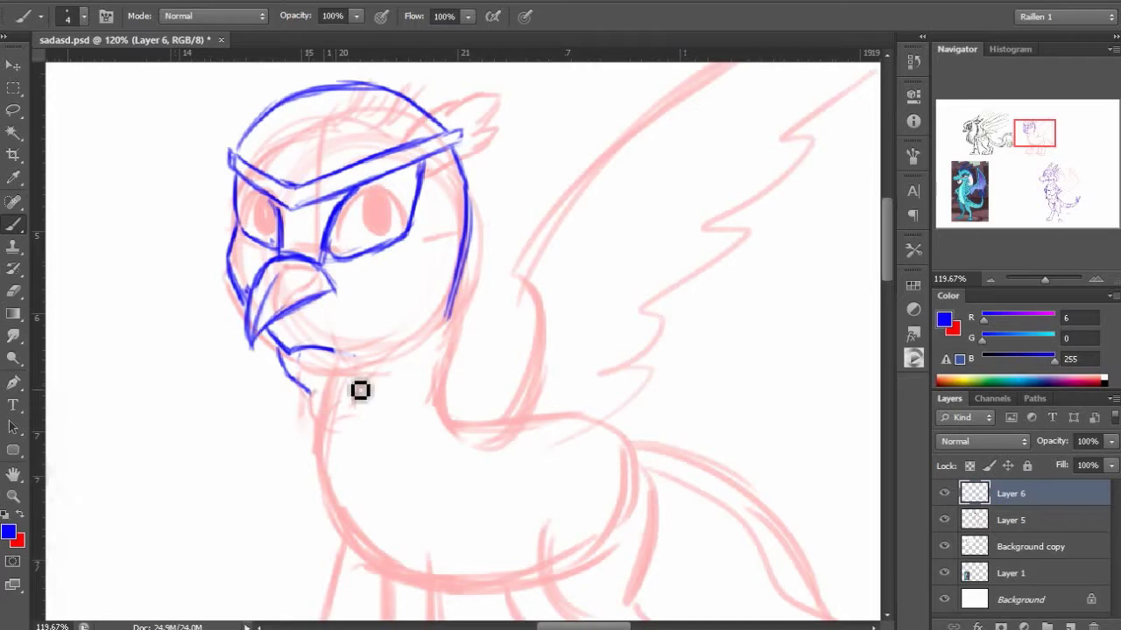
mouse_move(309, 391)
left_mouse_down()
mouse_move(385, 363)
mouse_move(455, 296)
left_mouse_up()
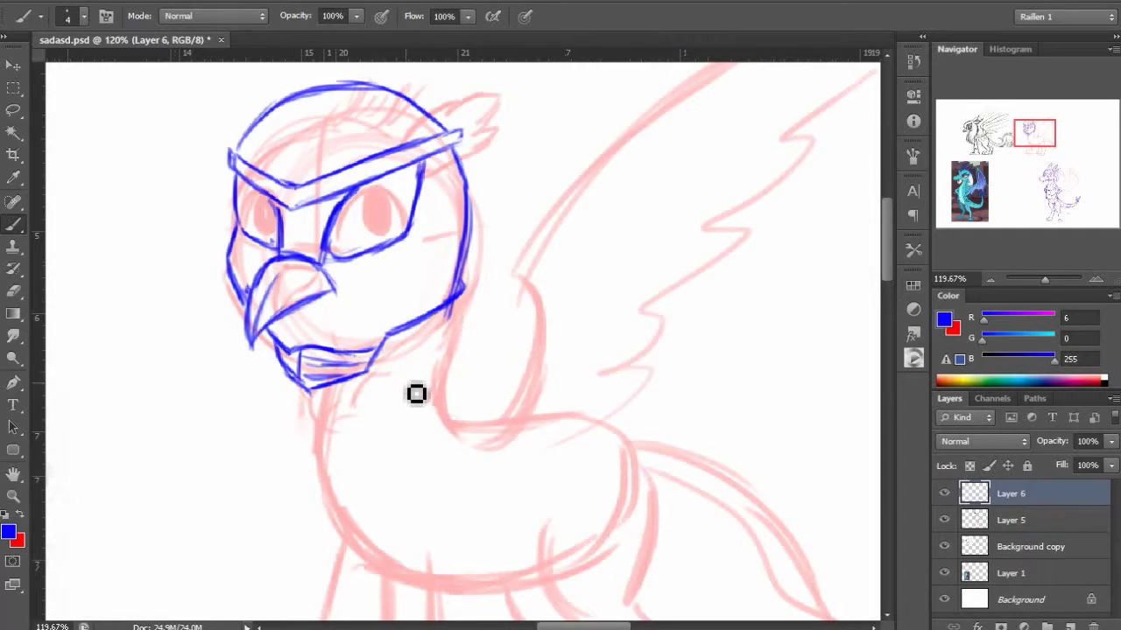
left_click_drag(368, 367, 462, 291)
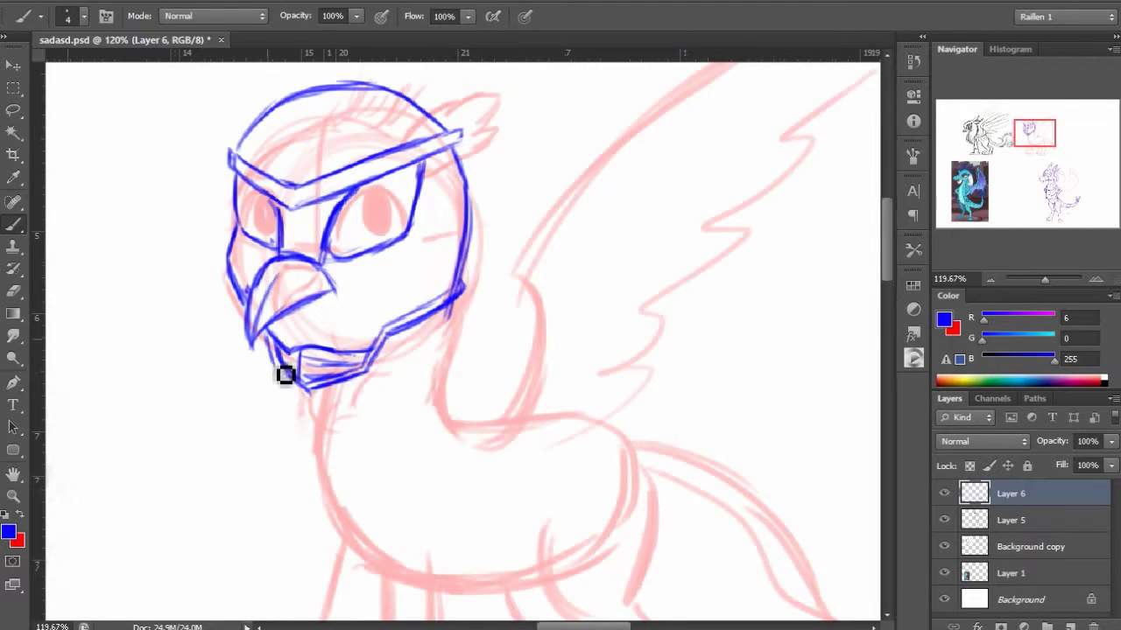
Draw the back line of the griffon's neck, trying and erasing a pointed tuft beneath the jaw.
left_click_drag(327, 465, 376, 438)
mouse_move(538, 400)
left_mouse_down()
mouse_move(664, 375)
mouse_move(629, 286)
left_mouse_up()
key("e")
left_click_drag(402, 344, 463, 326)
key("b")
mouse_move(360, 241)
left_mouse_down()
mouse_move(404, 359)
mouse_move(517, 289)
left_mouse_up()
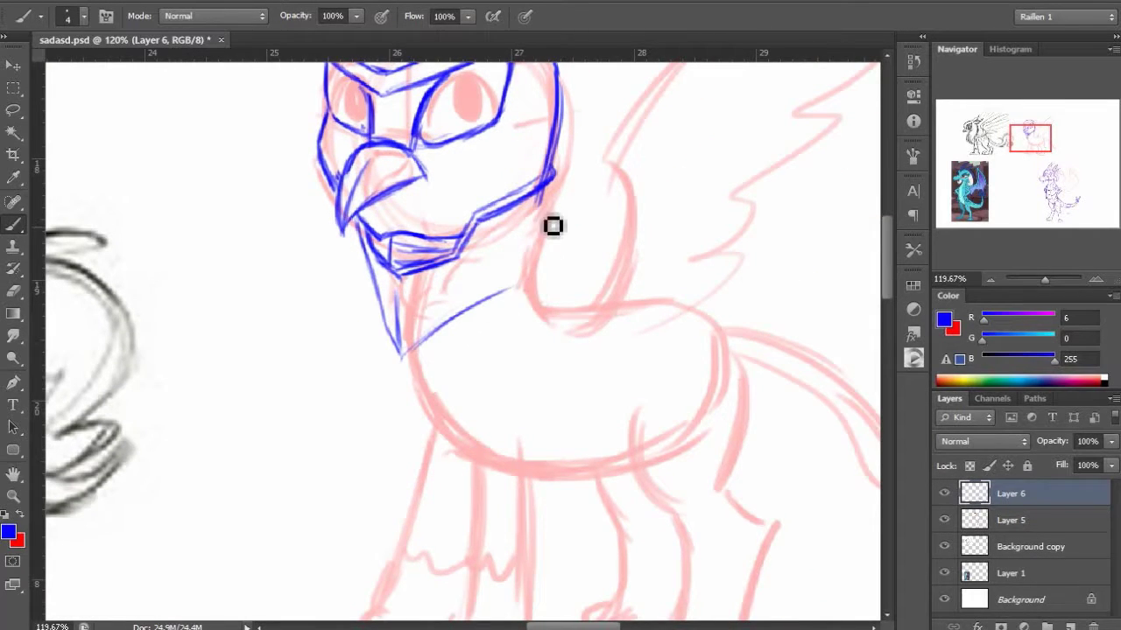
mouse_move(554, 182)
left_mouse_down()
mouse_move(530, 265)
mouse_move(450, 363)
mouse_move(350, 243)
mouse_move(411, 208)
left_mouse_up()
mouse_move(415, 352)
left_mouse_down()
mouse_move(351, 298)
mouse_move(376, 279)
left_mouse_up()
key("e")
mouse_move(444, 242)
left_mouse_down()
mouse_move(358, 265)
mouse_move(340, 283)
left_mouse_up()
key("b")
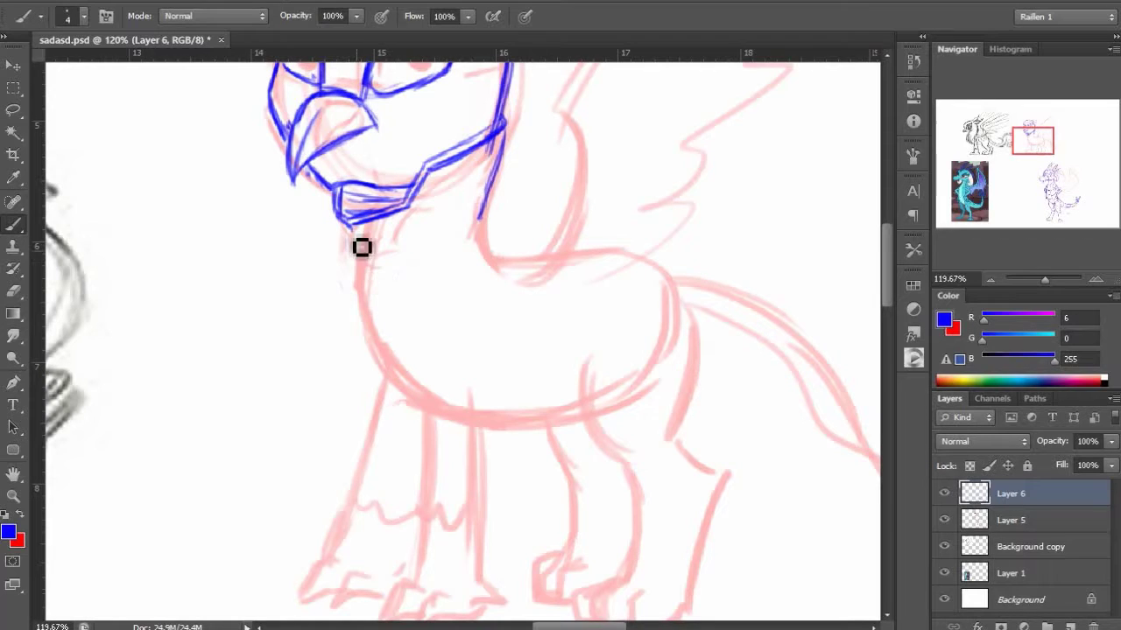
Draw the front of the griffon's neck, a curve across the neck's base, and the first lines of the chest.
left_click_drag(362, 247, 359, 361)
mouse_move(359, 267)
left_mouse_down()
mouse_move(460, 242)
mouse_move(377, 276)
mouse_move(345, 234)
mouse_move(372, 306)
mouse_move(378, 354)
left_mouse_up()
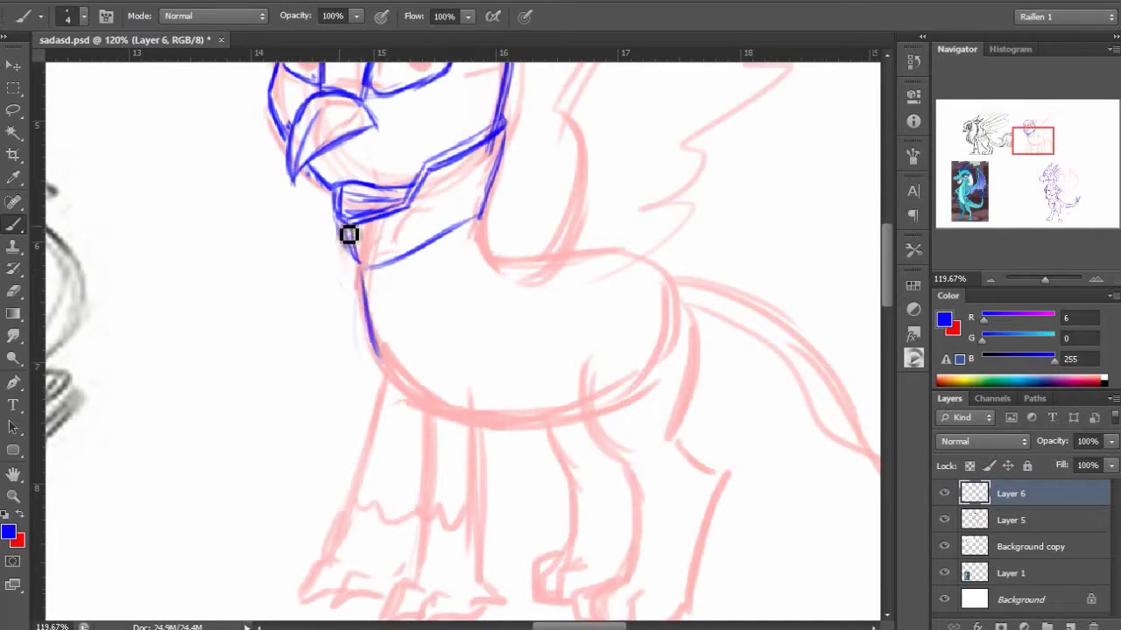
left_click_drag(348, 235, 378, 350)
key("e")
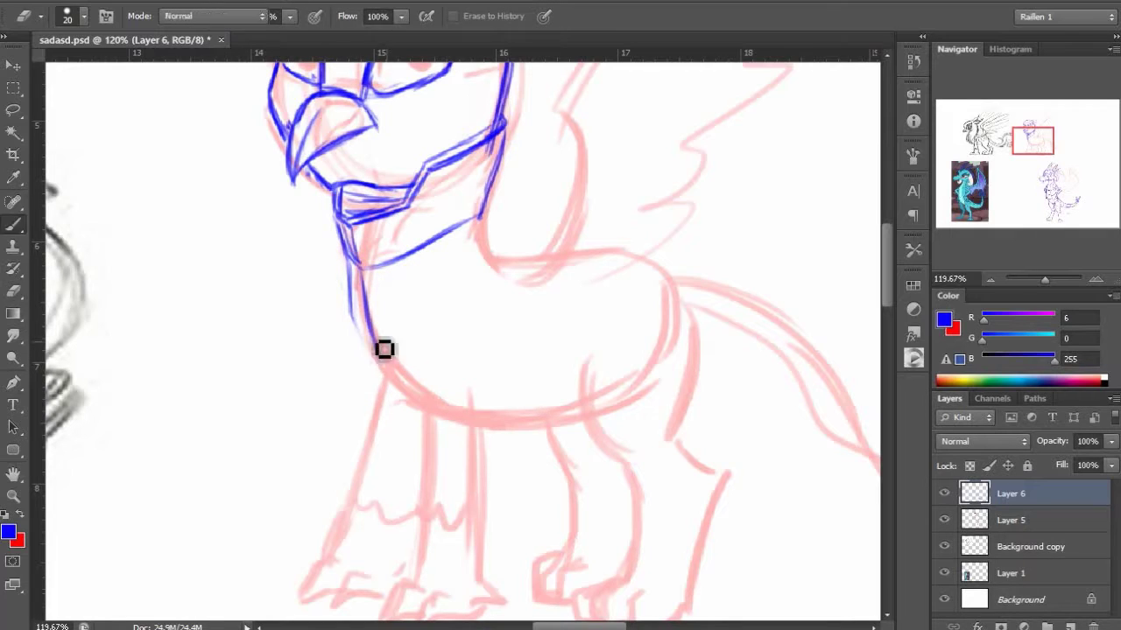
key("b")
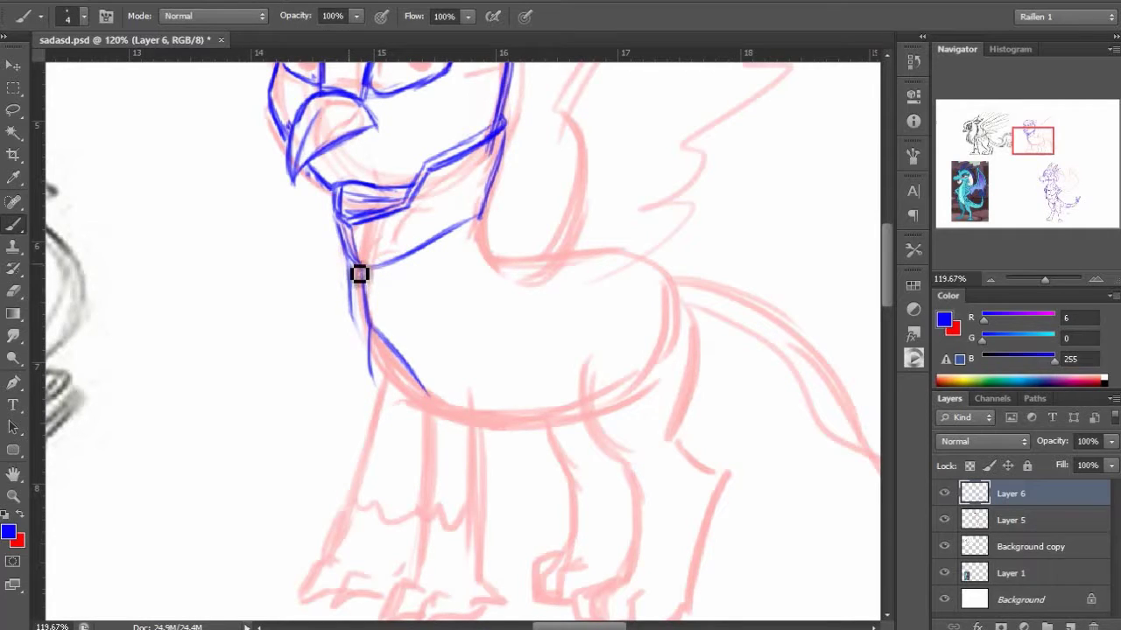
Shape the griffon's pointed chest with a line toward the belly, and add a short line from the neck's base to the back.
left_click_drag(359, 271, 426, 393)
mouse_move(481, 215)
left_mouse_down()
mouse_move(471, 348)
mouse_move(489, 316)
mouse_move(436, 400)
mouse_move(463, 349)
left_mouse_up()
key("ctrl+z")
key("e")
left_click_drag(483, 299, 502, 264)
key("b")
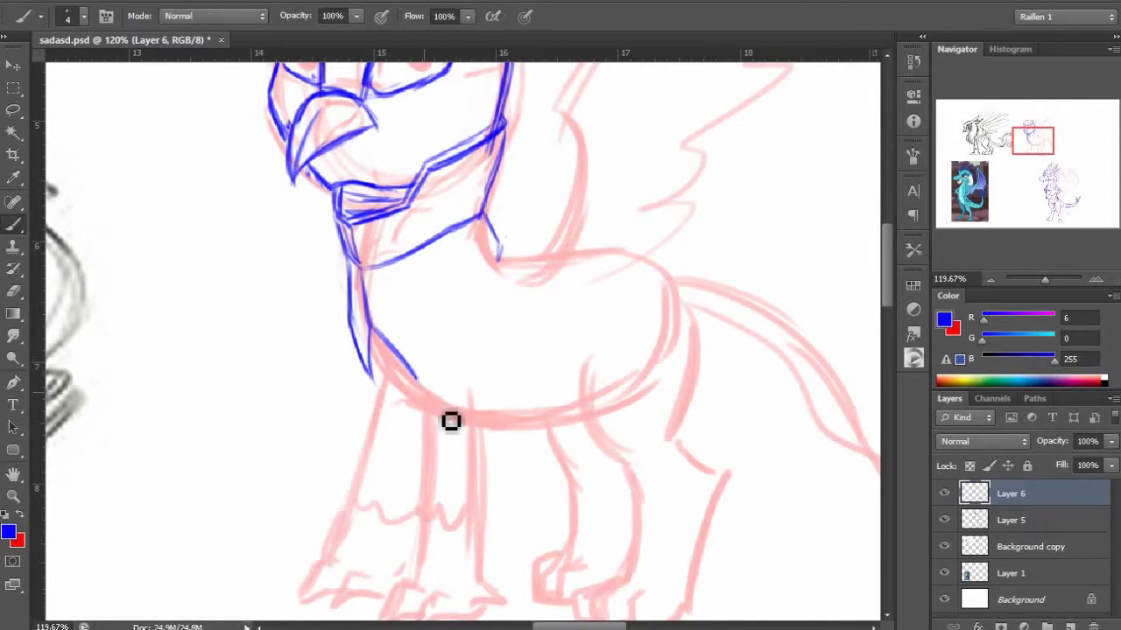
Draw a rounded shoulder dome on the griffon's lower chest and the upper part of the near front leg with its joint below.
mouse_move(417, 379)
left_mouse_down()
mouse_move(431, 383)
mouse_move(447, 342)
mouse_move(485, 385)
left_mouse_up()
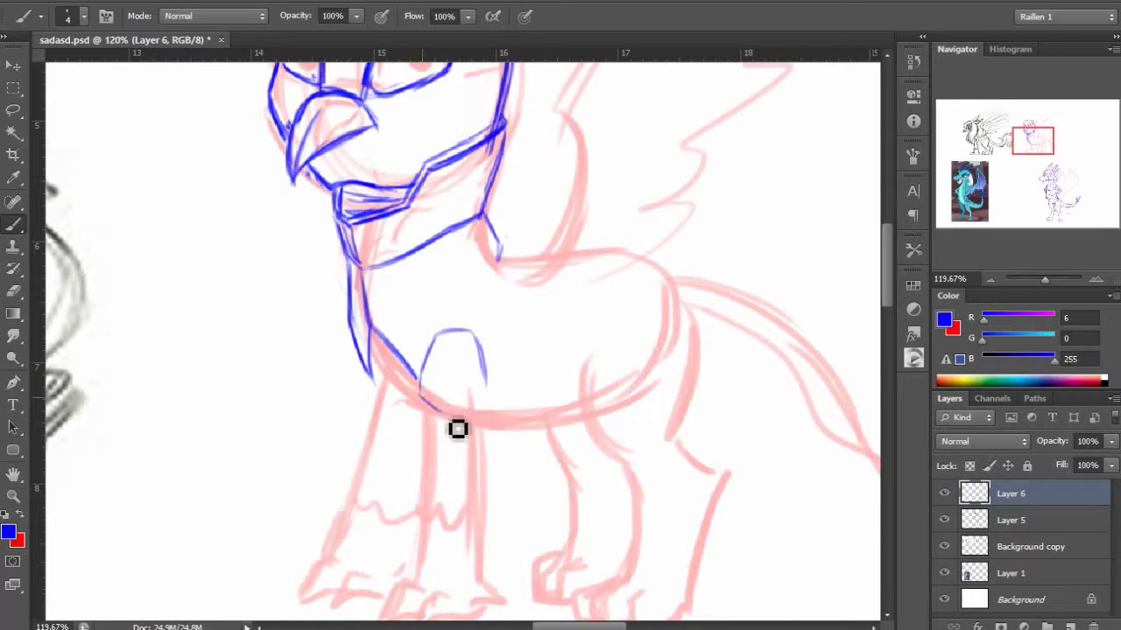
left_click_drag(421, 401, 495, 410)
scroll(428, 377, "down", 1)
left_click_drag(423, 366, 422, 420)
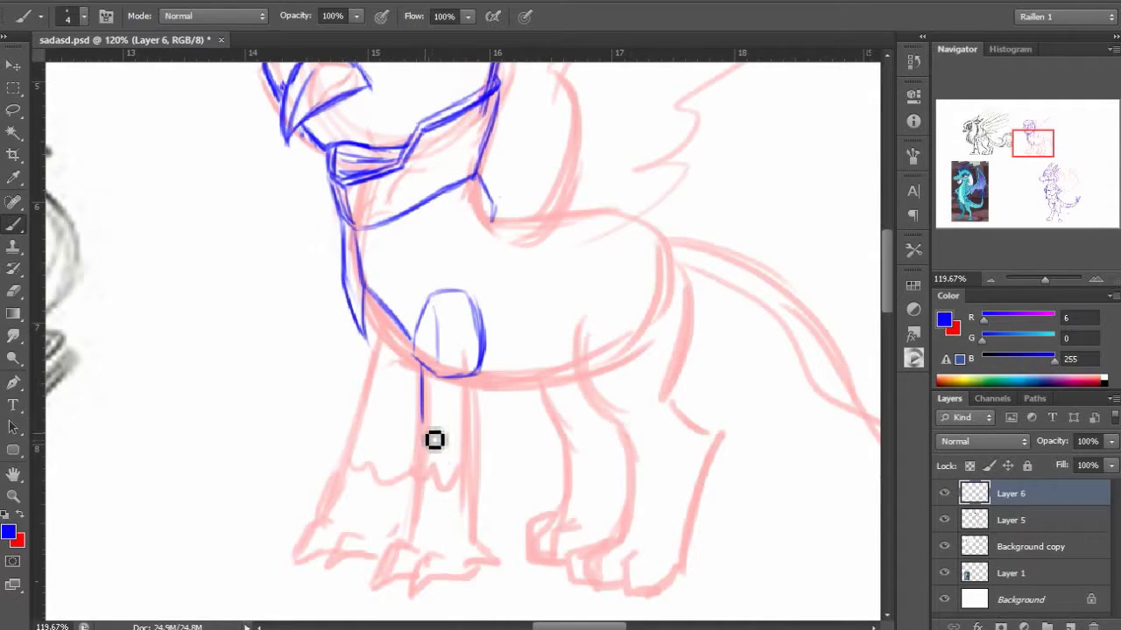
mouse_move(422, 419)
left_mouse_down()
mouse_move(440, 451)
mouse_move(475, 428)
left_mouse_up()
left_click_drag(472, 378, 475, 451)
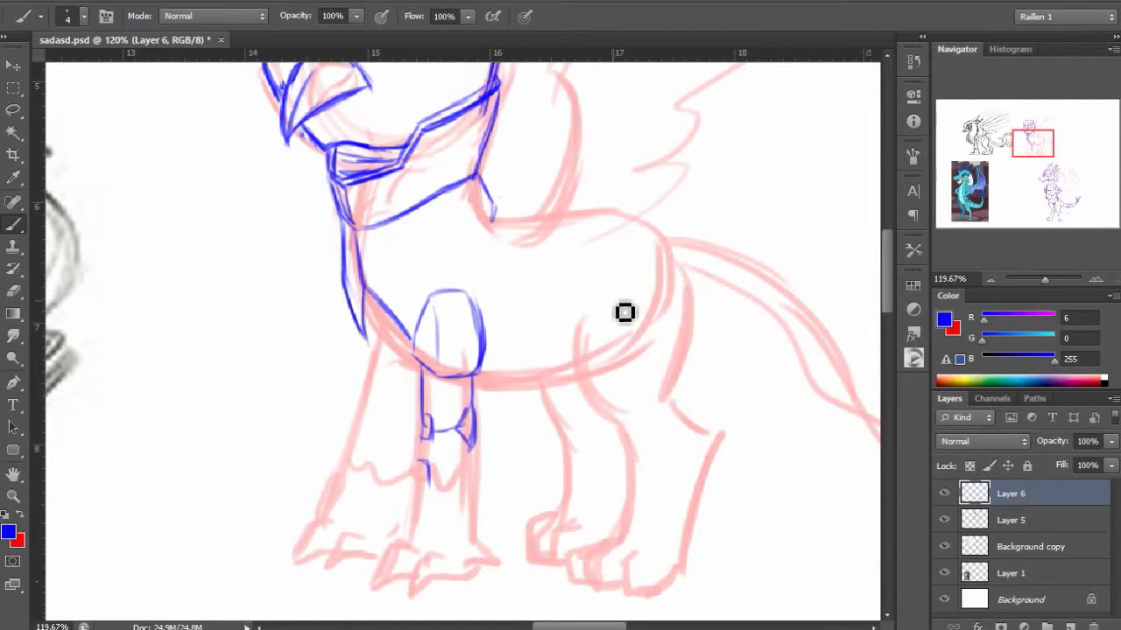
Complete the griffon's near front leg with a second joint, the lower leg and a clawed foot.
scroll(525, 376, "down", 5)
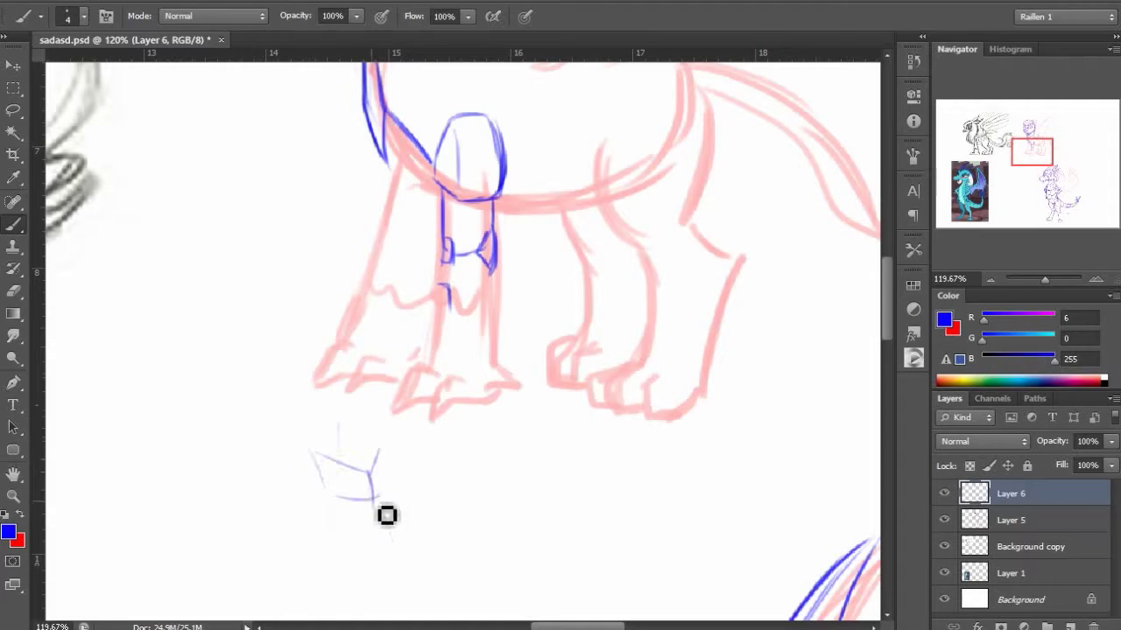
mouse_move(442, 284)
left_mouse_down()
mouse_move(438, 338)
mouse_move(490, 310)
mouse_move(492, 276)
left_mouse_up()
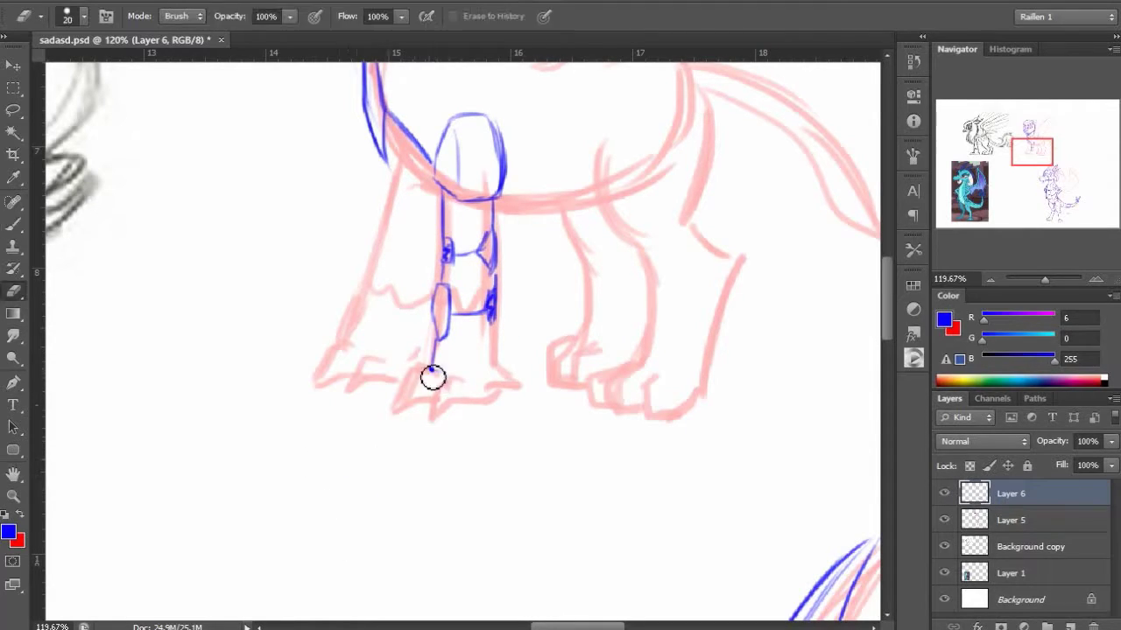
mouse_move(430, 375)
left_mouse_down()
mouse_move(456, 390)
mouse_move(457, 380)
mouse_move(446, 414)
mouse_move(530, 398)
mouse_move(504, 356)
mouse_move(470, 380)
left_mouse_up()
left_click_drag(479, 319, 480, 432)
left_click_drag(466, 487, 502, 480)
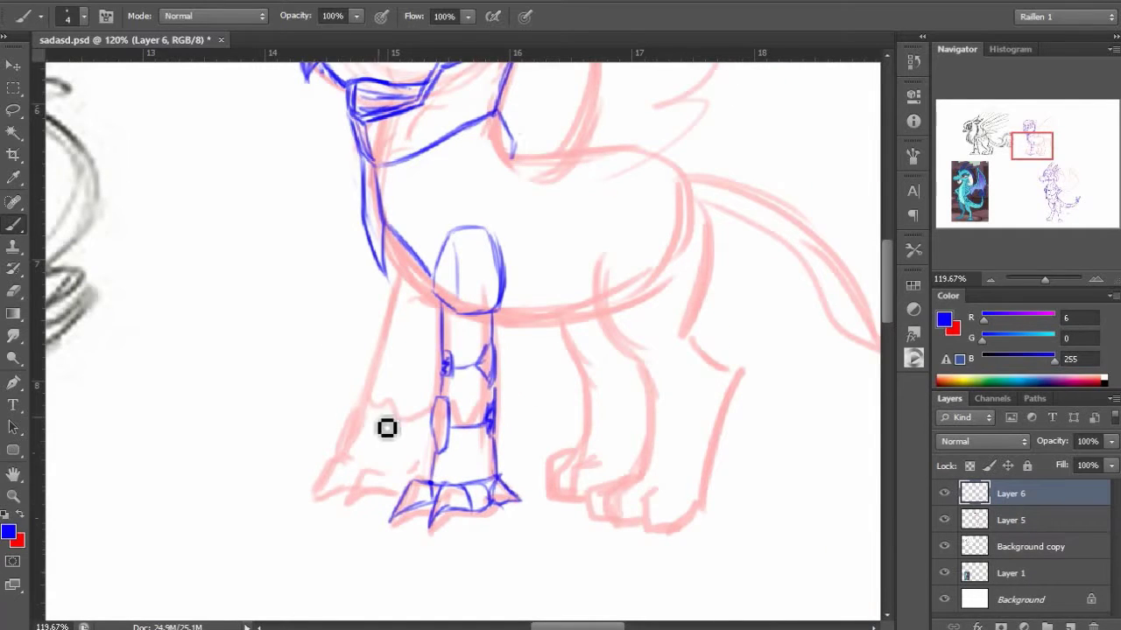
Draw the curved rear edge of the griffon's chest from the base of the neck to the belly.
scroll(387, 427, "up", 1)
left_click_drag(495, 203, 501, 355)
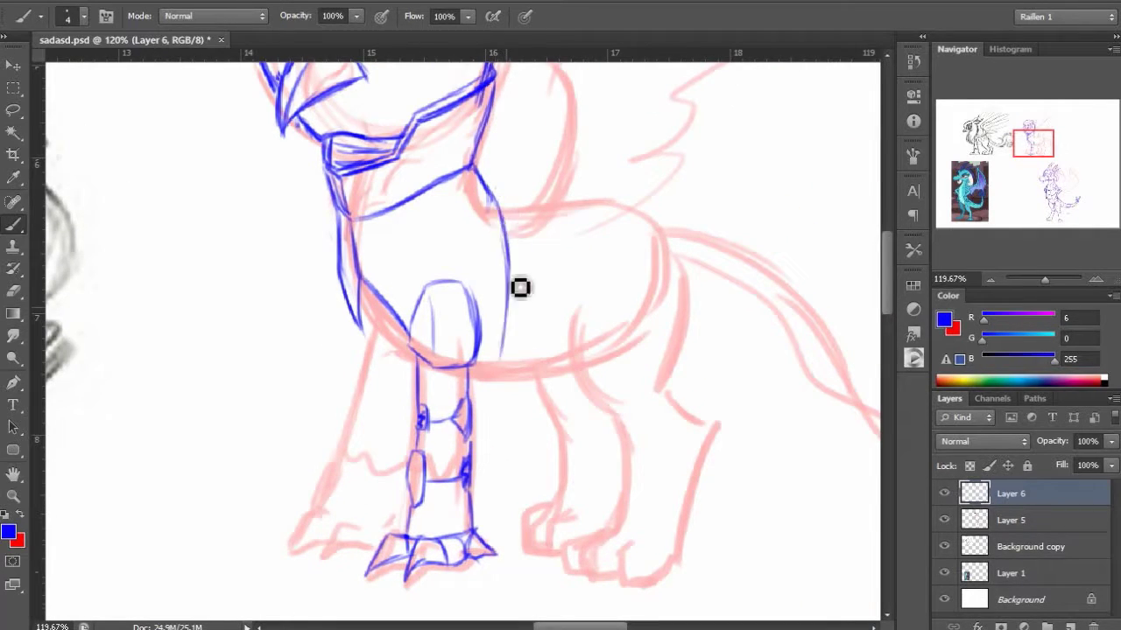
left_click_drag(509, 263, 490, 369)
Erase the griffon's pointed chest tip and redraw the chest front as a smooth double curve down to the shoulder.
key("e")
left_click_drag(349, 263, 402, 335)
key("b")
mouse_move(338, 221)
left_mouse_down()
mouse_move(353, 288)
mouse_move(338, 233)
mouse_move(388, 347)
left_mouse_up()
key("e")
key("b")
left_click_drag(343, 289, 410, 359)
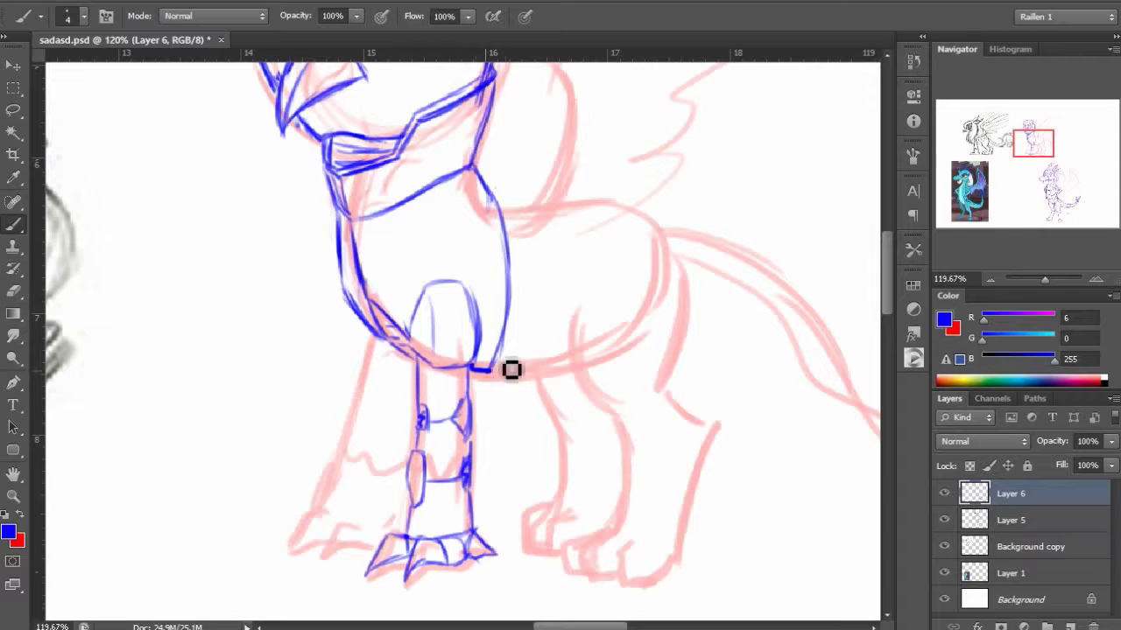
Start the griffon's back with short lines behind the neck and at the rump, and curve the side panel's upper front corner.
left_click_drag(543, 243, 475, 355)
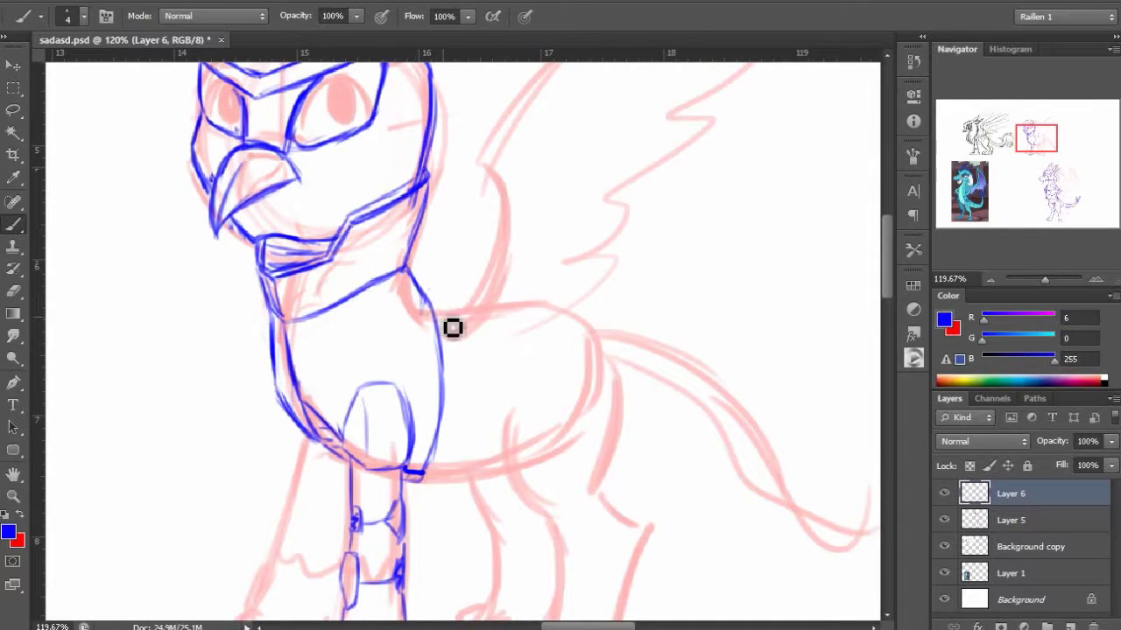
left_click_drag(429, 306, 472, 318)
left_click_drag(598, 405, 607, 291)
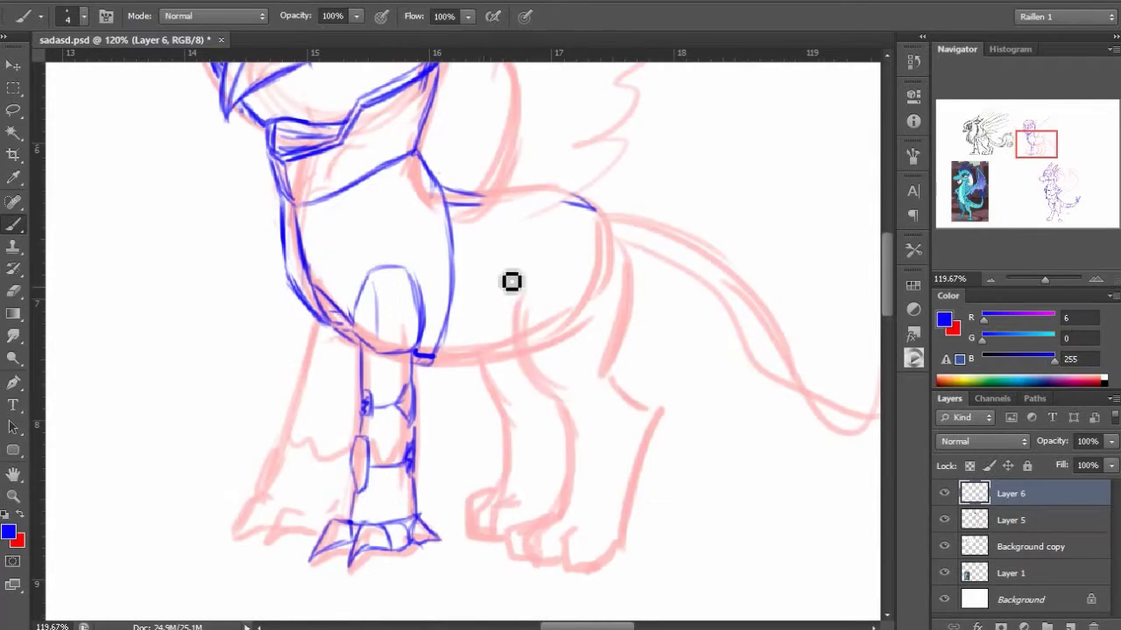
key("e")
key("b")
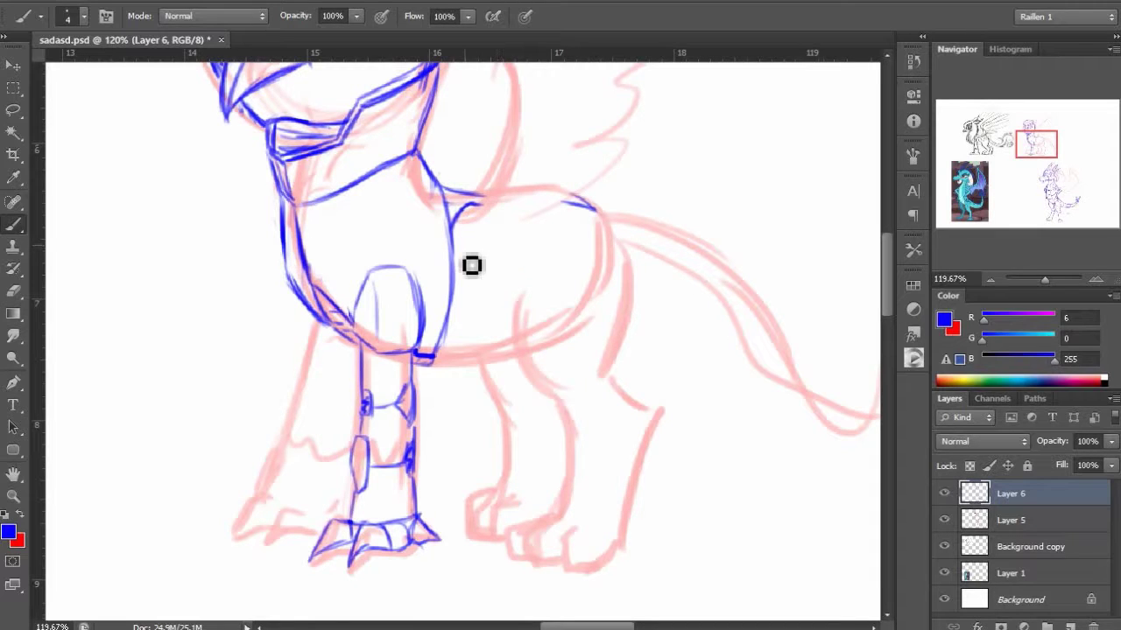
key("e")
key("b")
left_click_drag(631, 123, 484, 240)
left_click_drag(346, 523, 385, 379)
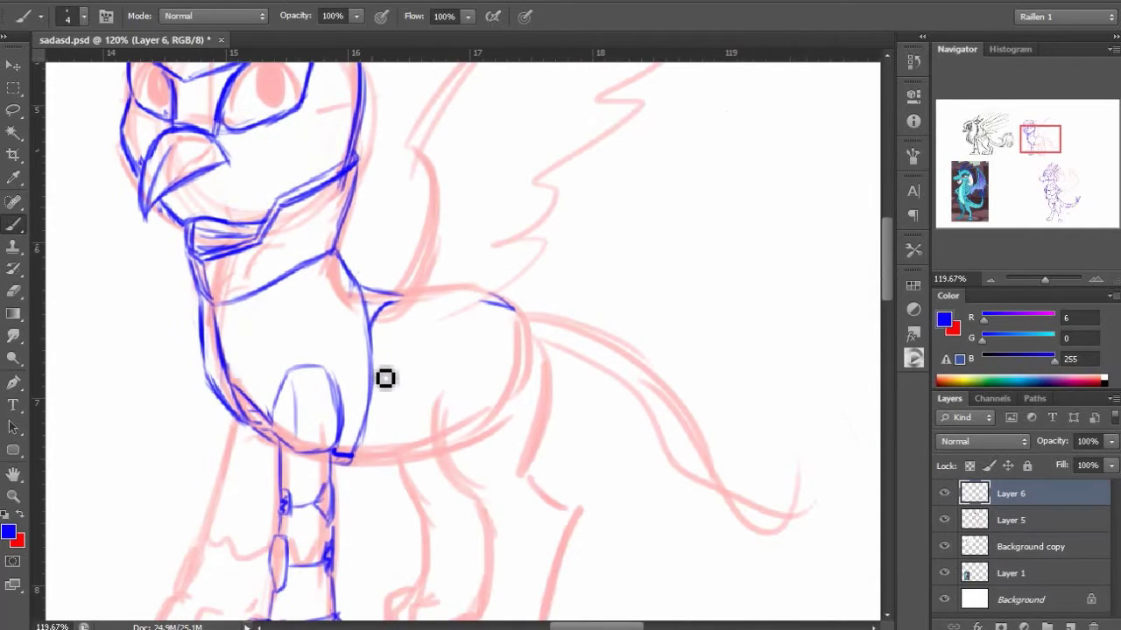
key("e")
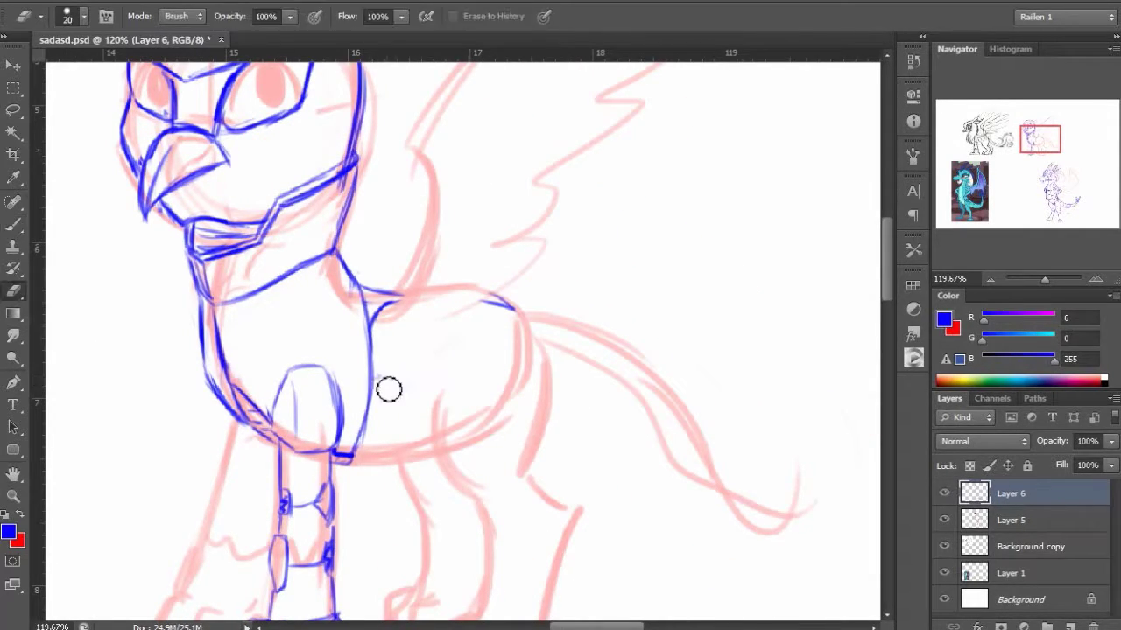
key("b")
Draw a double arch over the griffon's near hind thigh and complete the lines of the back and side panel.
left_click_drag(489, 343, 441, 431)
key("ctrl+z")
left_click_drag(480, 361, 548, 380)
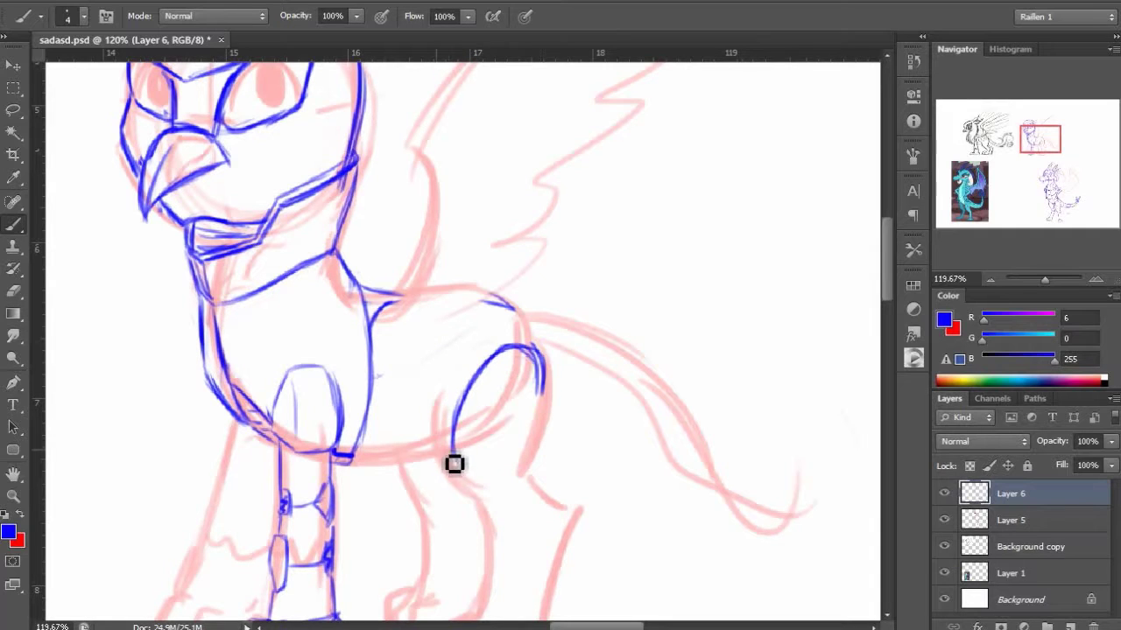
mouse_move(442, 455)
left_mouse_down()
mouse_move(479, 367)
mouse_move(472, 385)
mouse_move(540, 368)
left_mouse_up()
mouse_move(525, 325)
left_mouse_down()
mouse_move(513, 318)
mouse_move(374, 378)
left_mouse_up()
mouse_move(370, 303)
left_mouse_down()
mouse_move(423, 294)
mouse_move(508, 305)
left_mouse_up()
Try a belly line between the griffon's chest and the arch of the hind thigh.
scroll(406, 388, "down", 2)
scroll(405, 388, "left", 2)
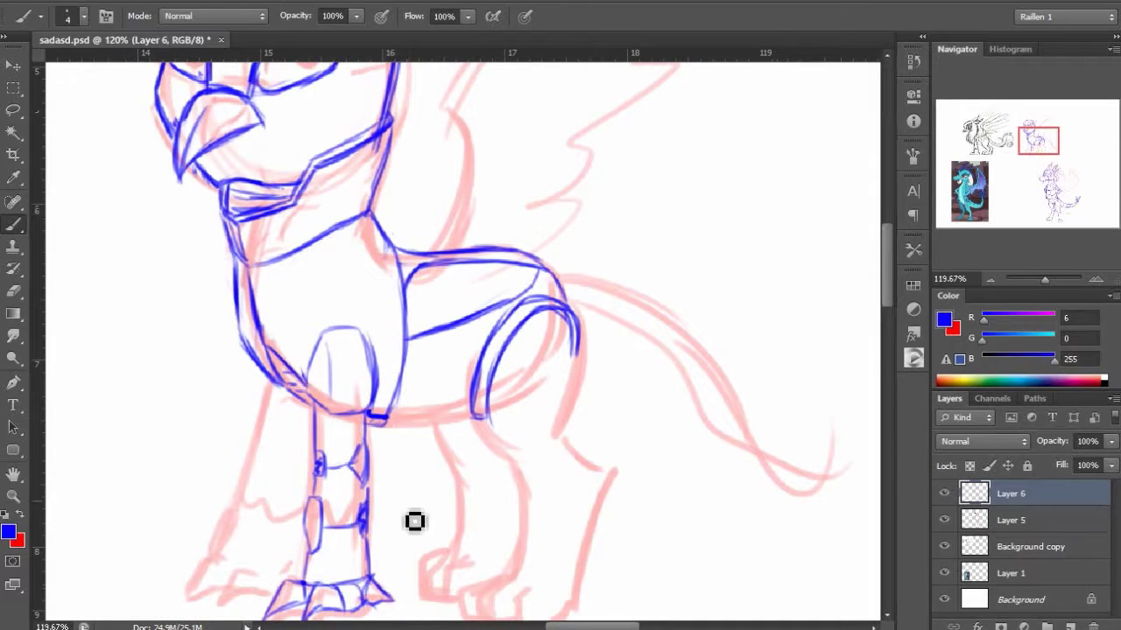
left_click_drag(424, 418, 472, 411)
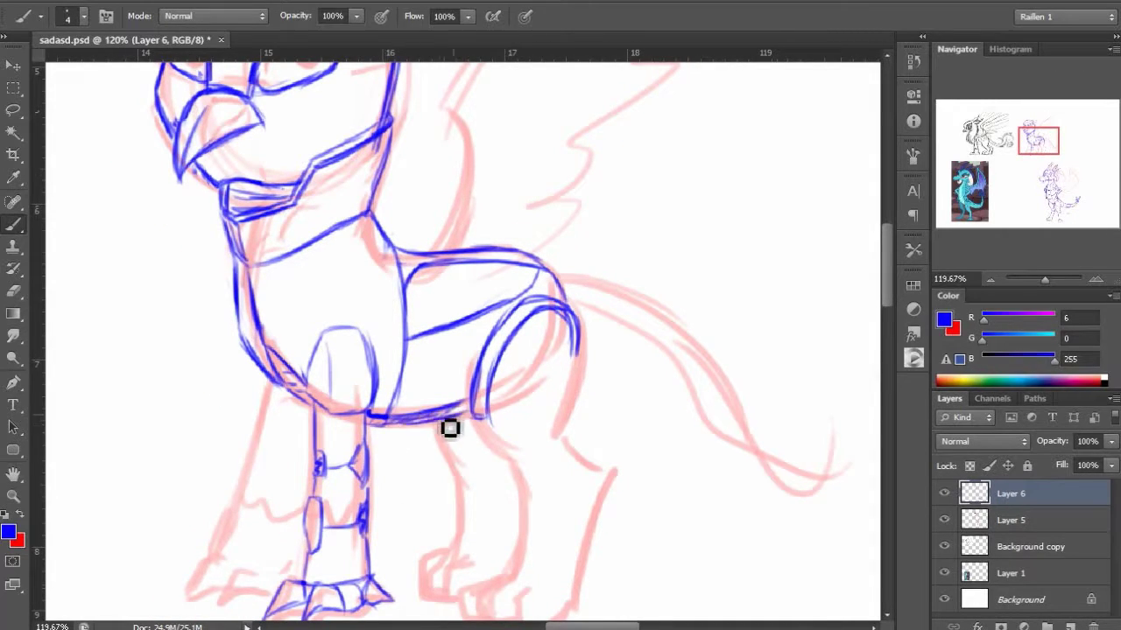
scroll(442, 432, "up", 1)
scroll(442, 432, "left", 1)
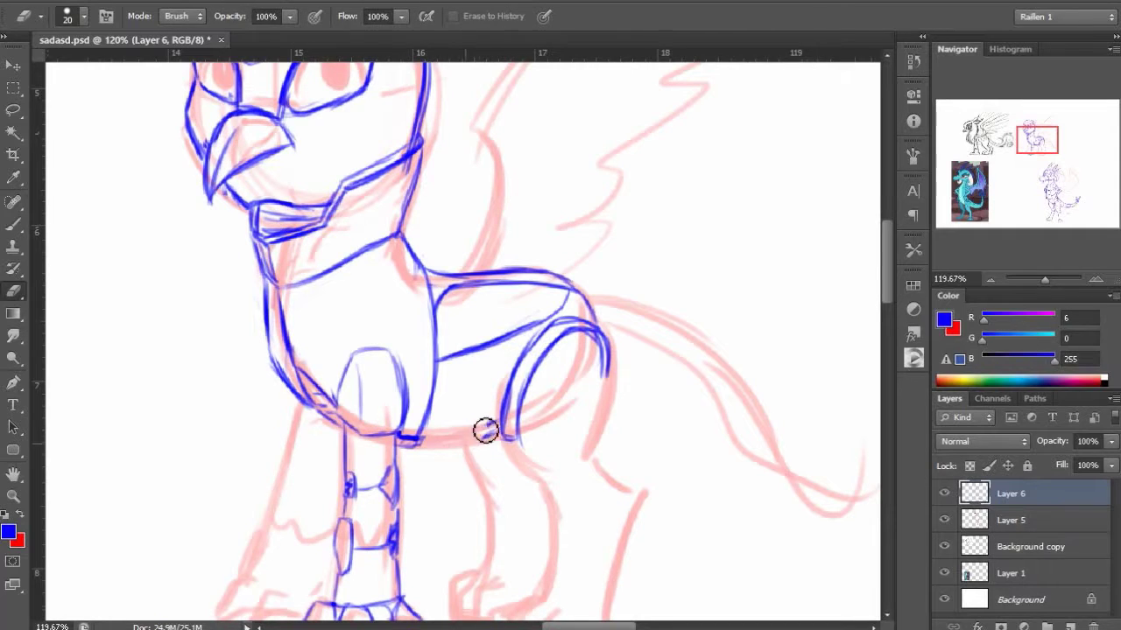
Sketch a pointed test shape with an inner zigzag and side lines in the blank area behind the griffon, and erase it.
scroll(682, 203, "down", 3)
scroll(682, 203, "right", 6)
left_click_drag(669, 185, 727, 322)
left_click_drag(658, 217, 692, 262)
left_click_drag(670, 186, 648, 308)
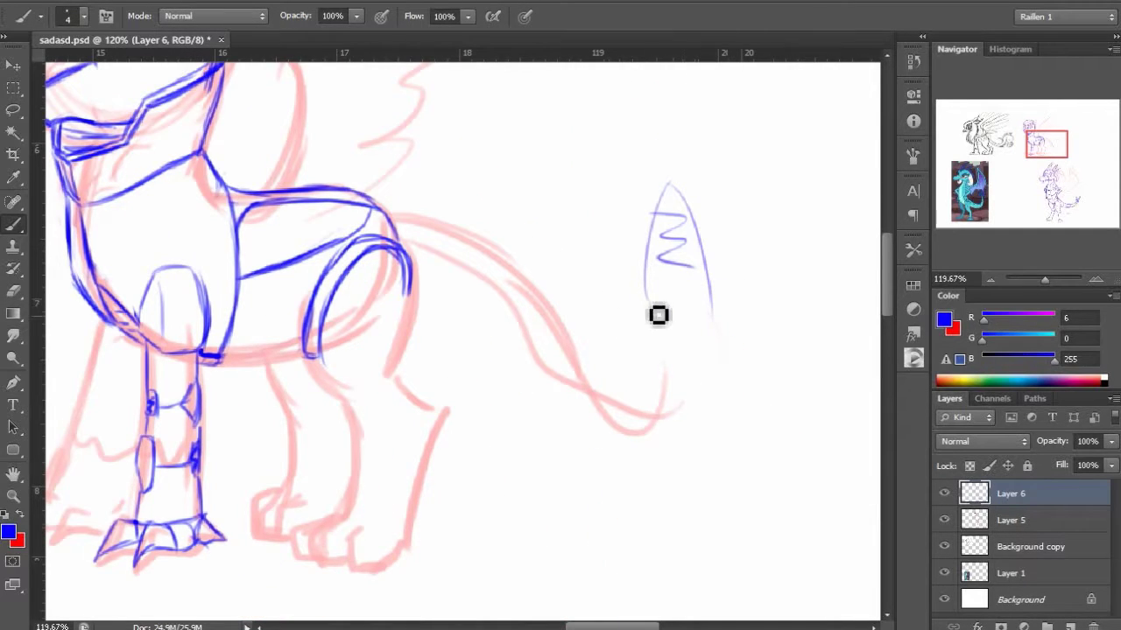
left_click_drag(613, 219, 615, 324)
left_click_drag(704, 319, 728, 330)
left_click_drag(742, 243, 741, 322)
left_click_drag(614, 313, 651, 354)
key("e")
mouse_move(636, 271)
left_mouse_down()
mouse_move(776, 270)
mouse_move(777, 359)
left_mouse_up()
key("b")
Draw the griffon's far front leg with two joints and a clawed foot beside the near one.
scroll(683, 377, "left", 3)
scroll(683, 376, "down", 1)
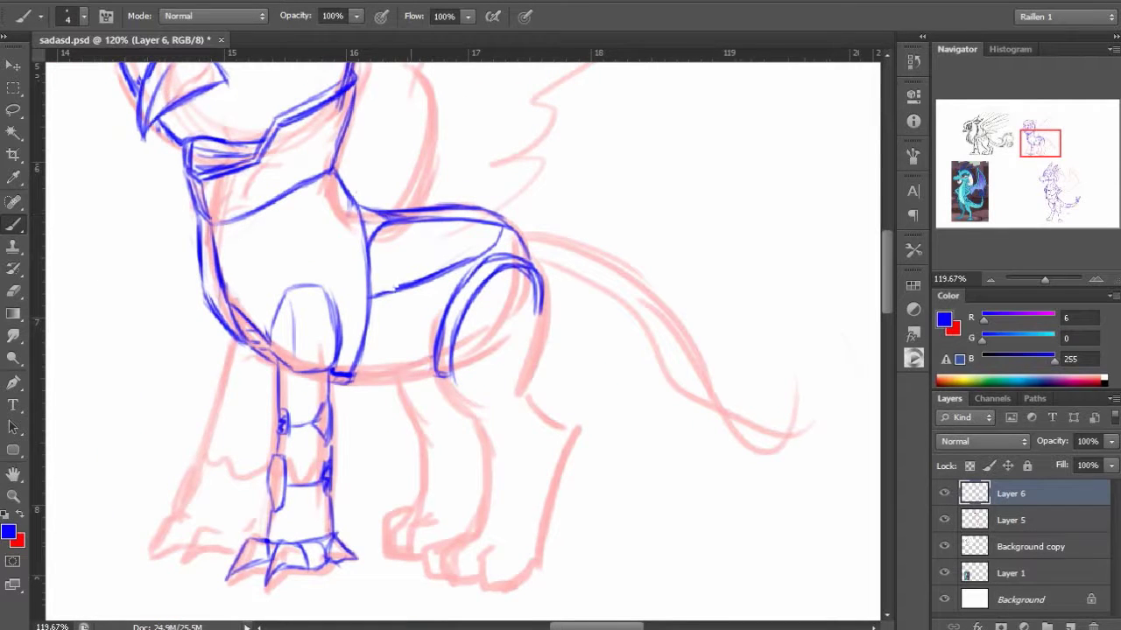
scroll(275, 347, "left", 3)
left_click_drag(269, 341, 261, 455)
left_click_drag(269, 405, 252, 490)
left_click_drag(262, 470, 308, 471)
mouse_move(259, 512)
left_mouse_down()
mouse_move(230, 555)
mouse_move(276, 542)
left_mouse_up()
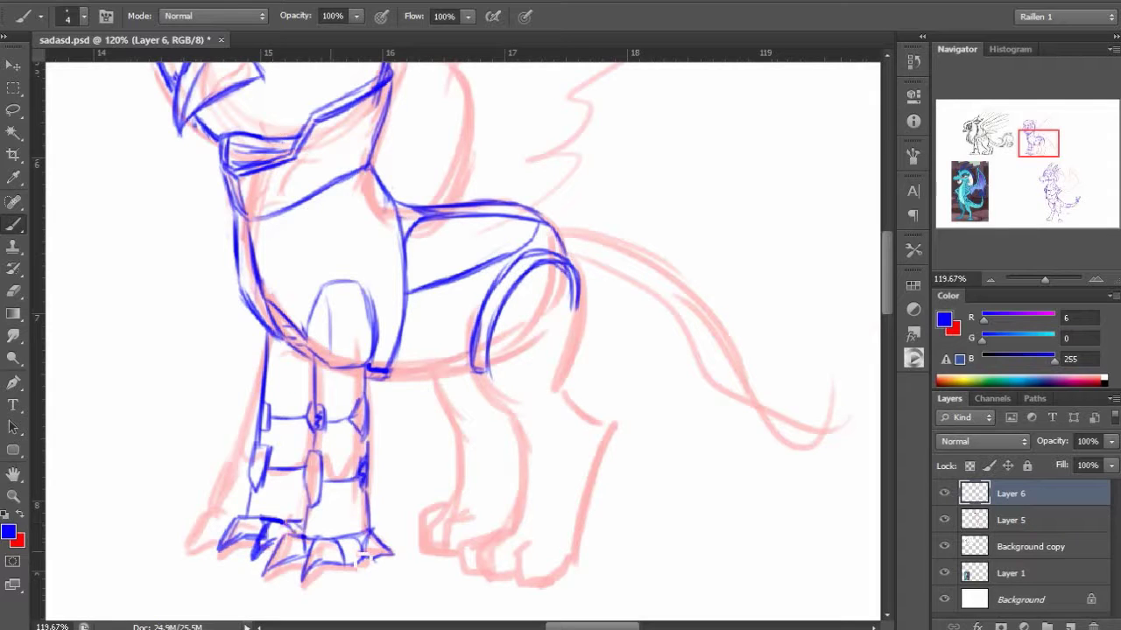
Close the griffon's near hind thigh into an oval, and add a curved knee band and the short line to the hock.
left_click_drag(389, 372, 438, 472)
left_click_drag(441, 296, 423, 265)
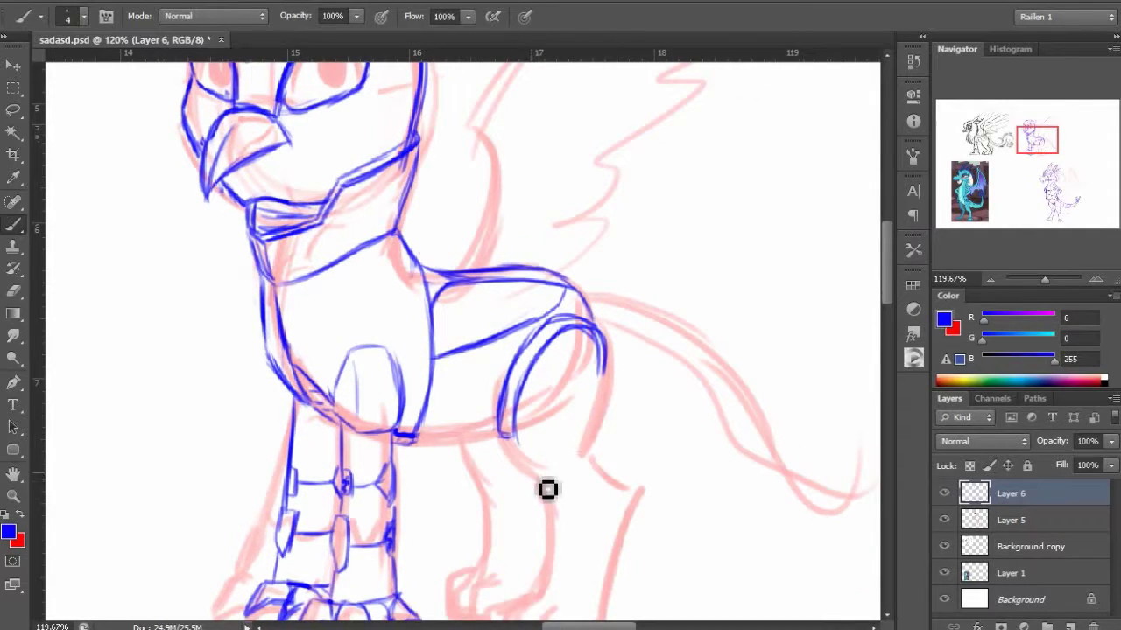
mouse_move(536, 478)
left_mouse_down()
mouse_move(616, 387)
mouse_move(603, 345)
left_mouse_up()
key("e")
mouse_move(537, 494)
left_mouse_down()
mouse_move(577, 450)
mouse_move(598, 453)
mouse_move(542, 453)
mouse_move(573, 431)
mouse_move(568, 410)
left_mouse_up()
key("b")
left_click_drag(616, 441, 574, 414)
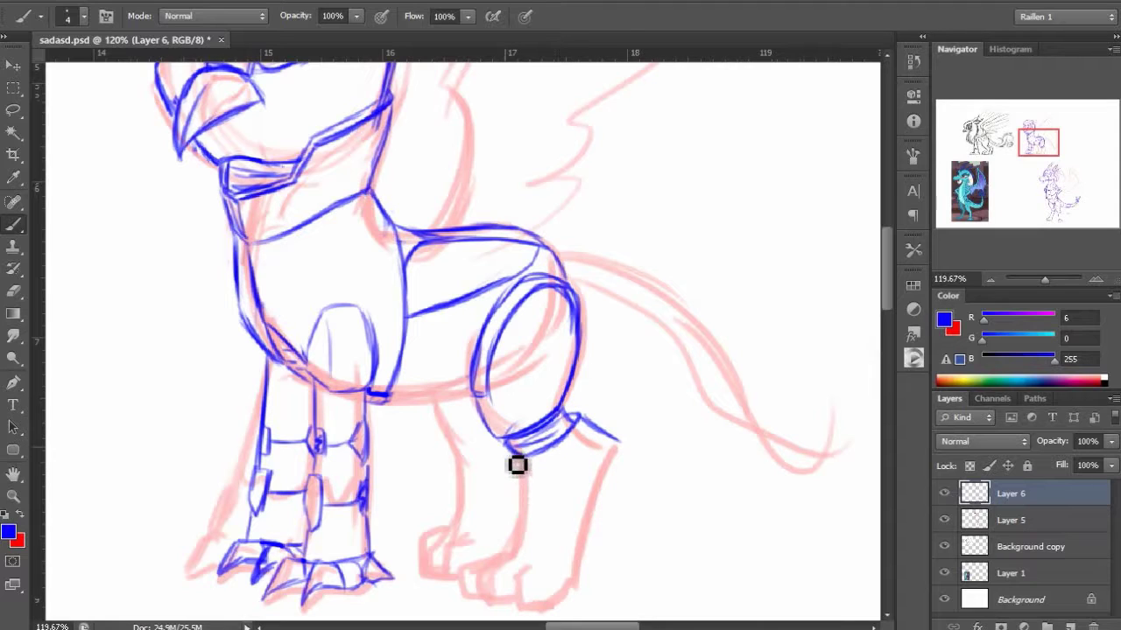
Draw the front and back of the griffon's near lower hind leg and its paw with rounded toes.
mouse_move(513, 451)
left_mouse_down()
mouse_move(512, 538)
mouse_move(469, 560)
left_mouse_up()
left_click_drag(623, 445, 592, 556)
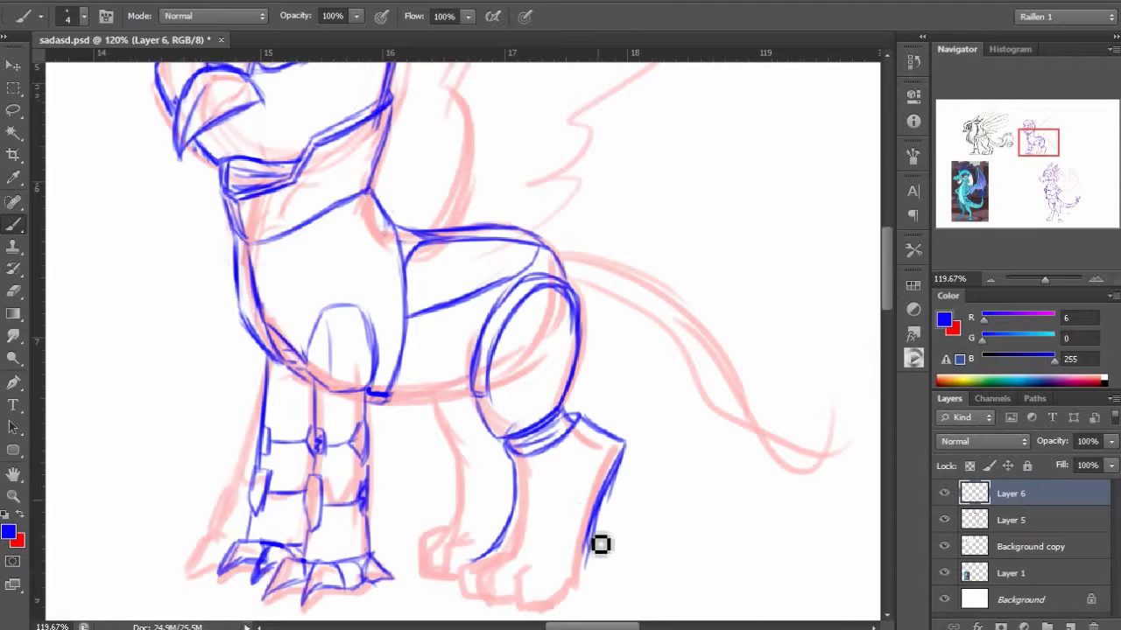
scroll(576, 512, "down", 3)
mouse_move(481, 500)
left_mouse_down()
mouse_move(485, 520)
mouse_move(538, 548)
mouse_move(588, 514)
left_mouse_up()
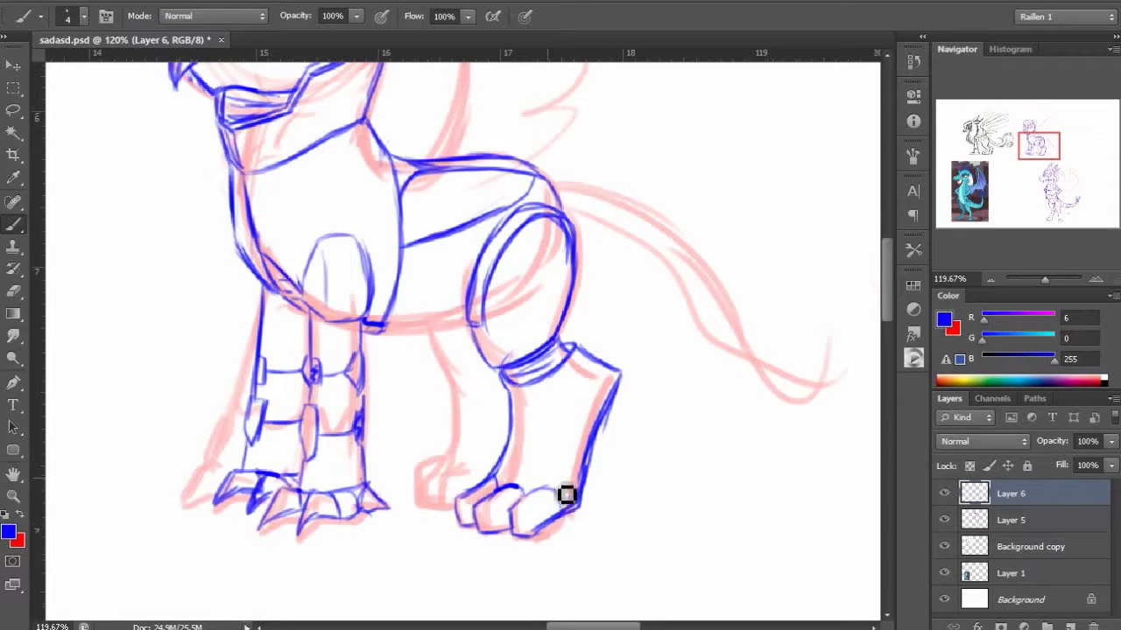
Draw the griffon's far hind leg with its paw and knee band, and add the flank and belly lines above it.
mouse_move(420, 476)
left_mouse_down()
mouse_move(443, 471)
mouse_move(461, 513)
mouse_move(433, 478)
mouse_move(461, 403)
mouse_move(449, 391)
left_mouse_up()
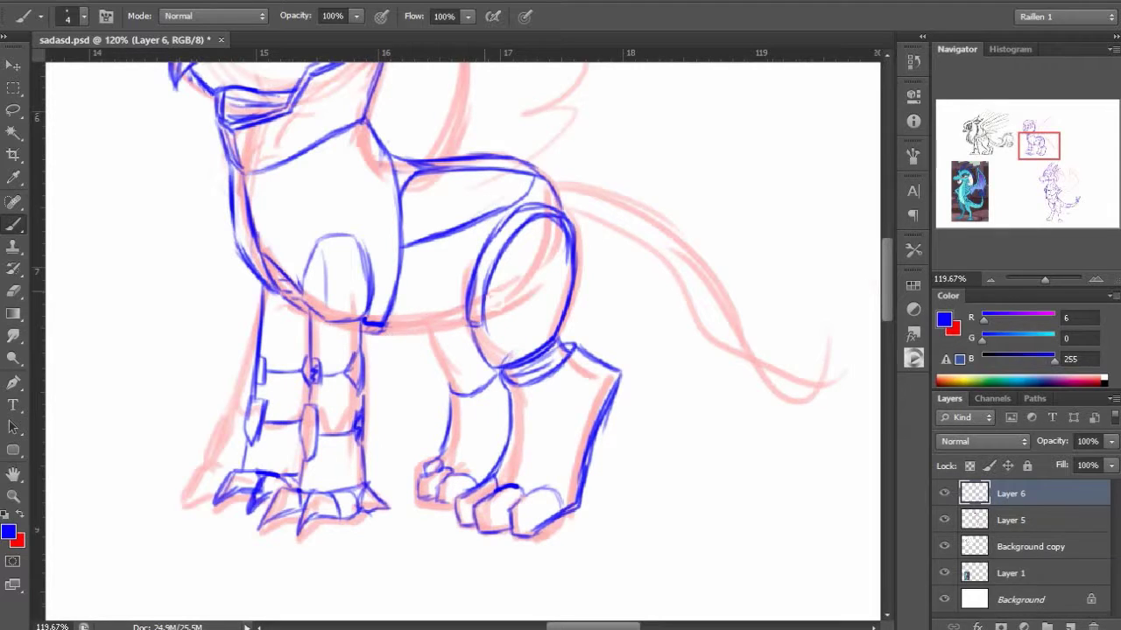
left_click_drag(480, 231, 436, 361)
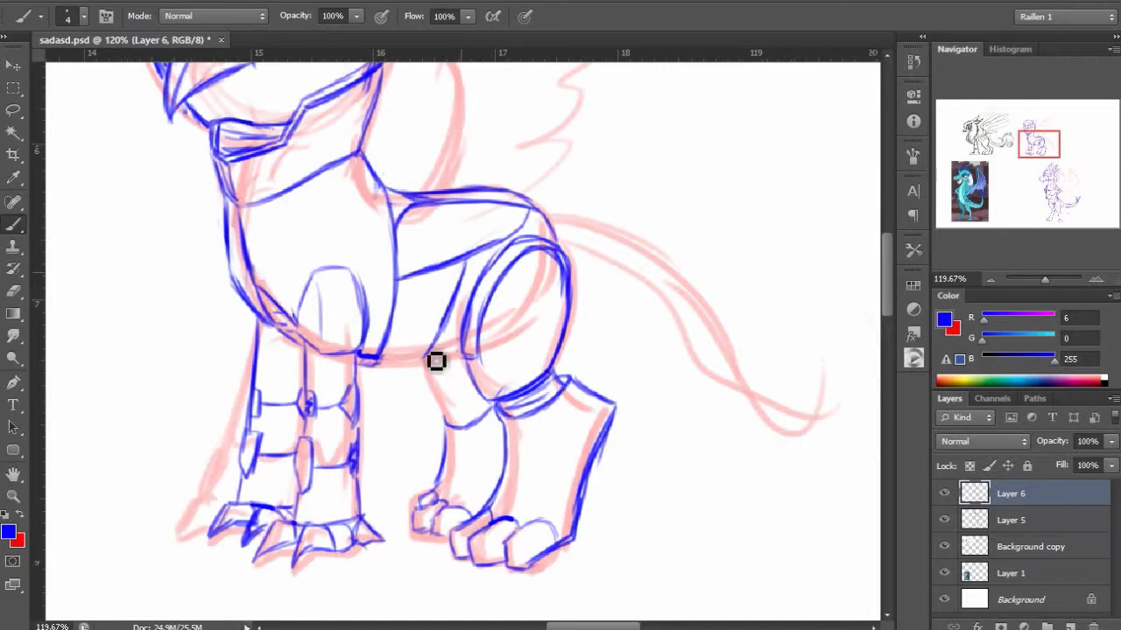
key("ctrl+z")
left_click_drag(466, 261, 425, 352)
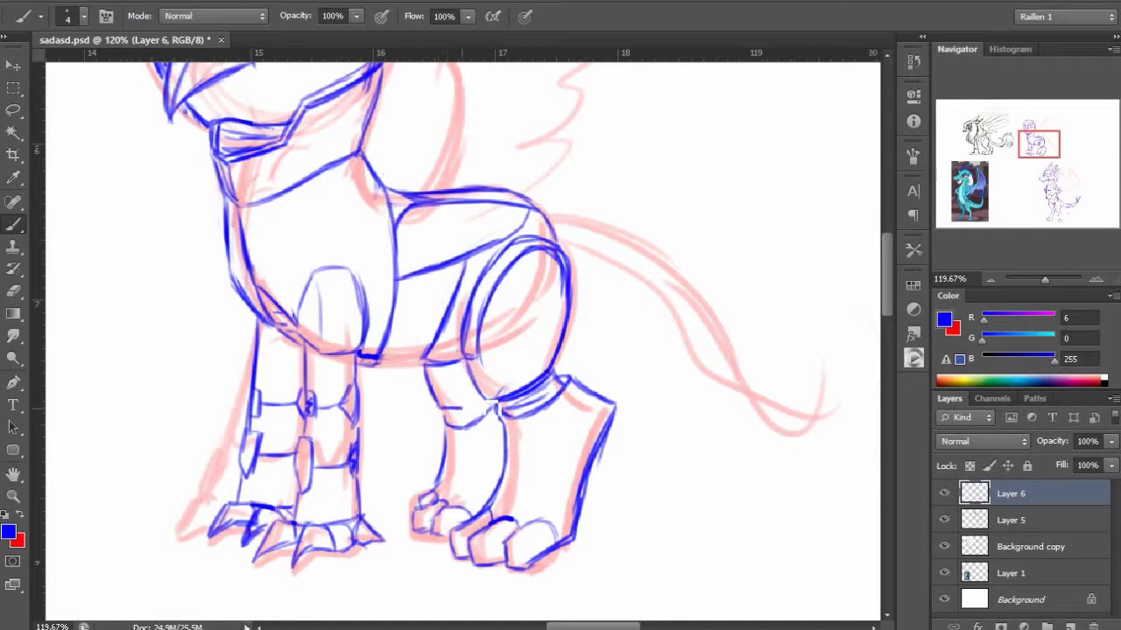
left_click_drag(492, 408, 445, 416)
left_click_drag(418, 367, 437, 363)
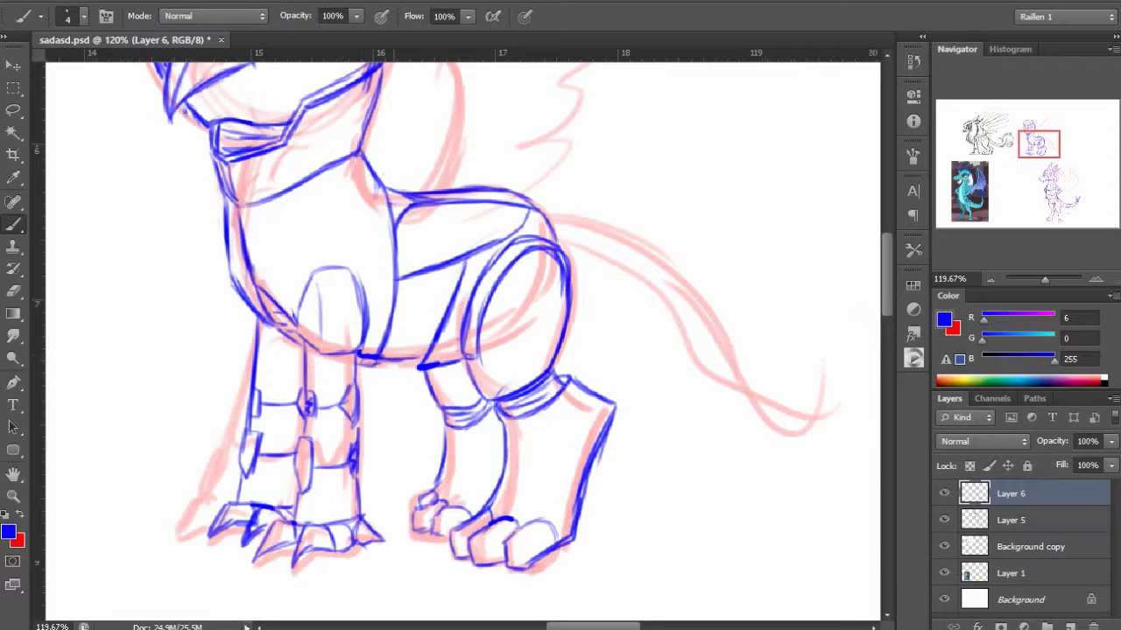
Replace the chest's rear edge with a curve sweeping back to the belly, and close the front of the side panel.
left_click_drag(408, 317, 425, 400)
key("e")
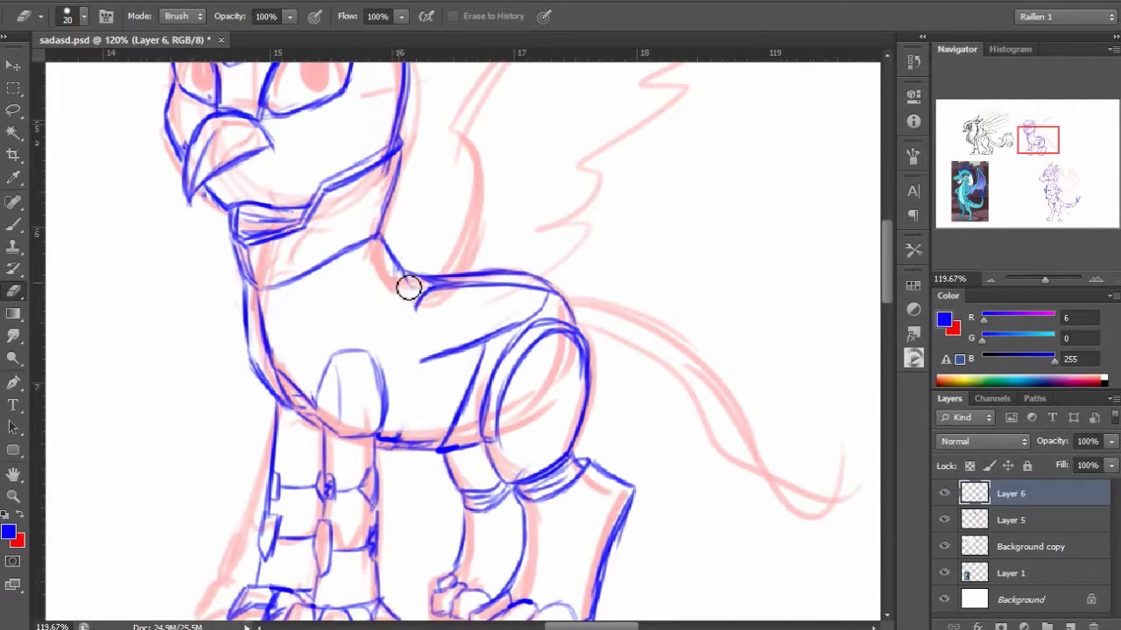
key("b")
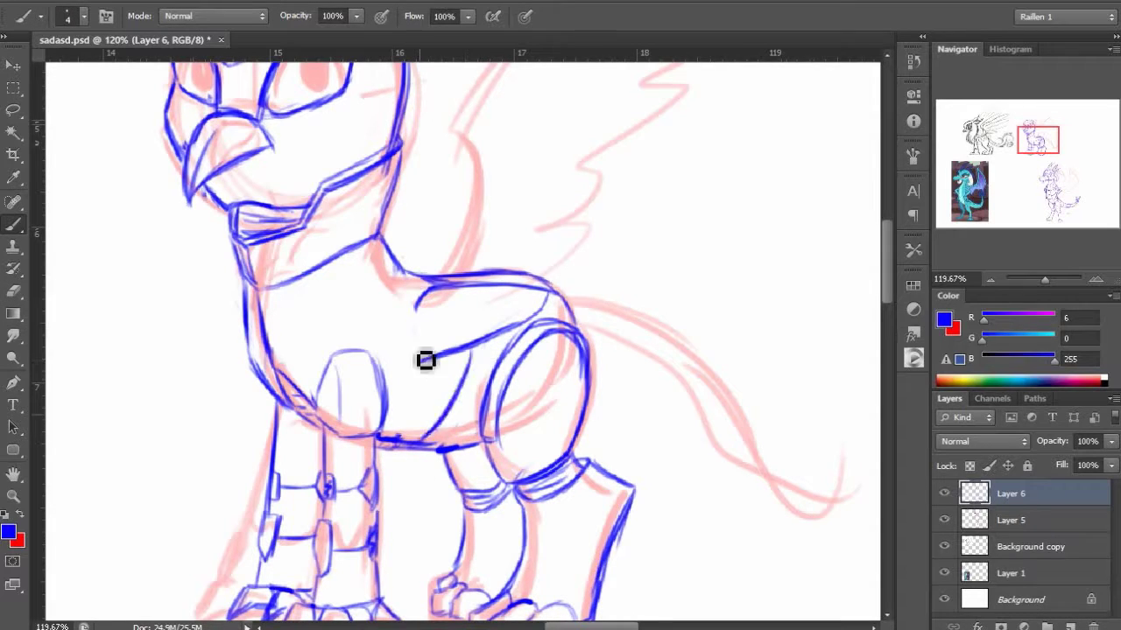
left_click_drag(401, 275, 431, 442)
mouse_move(442, 303)
left_mouse_down()
mouse_move(430, 315)
mouse_move(439, 354)
left_mouse_up()
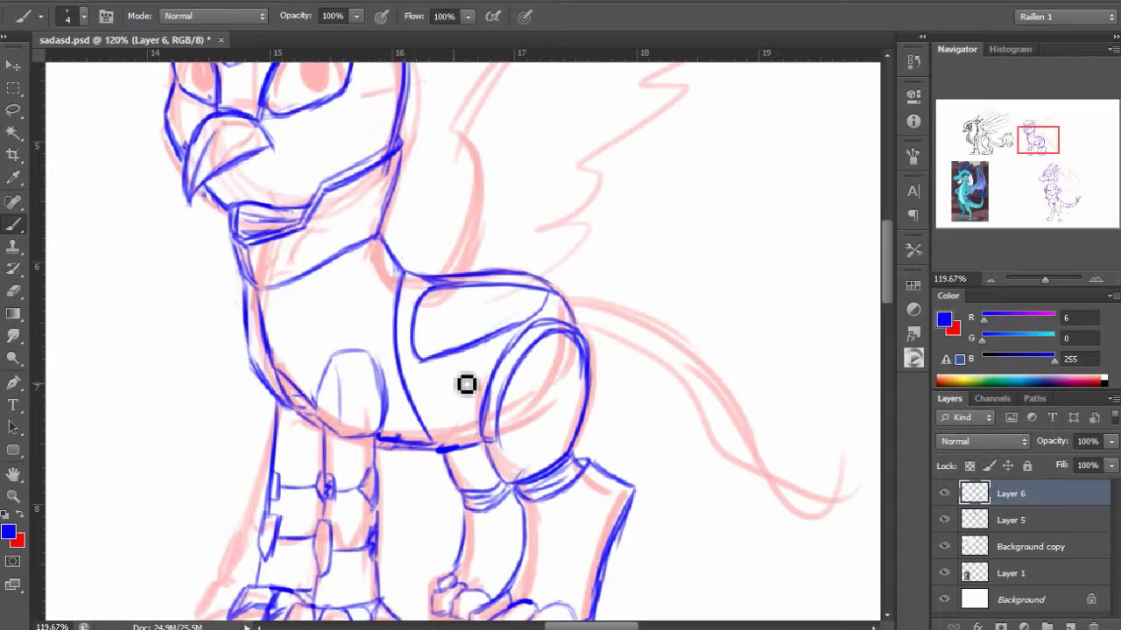
Straighten the upper part of the chest's rear edge and extend the side panel's front edge to meet it.
scroll(517, 338, "down", 5)
scroll(517, 338, "up", 5)
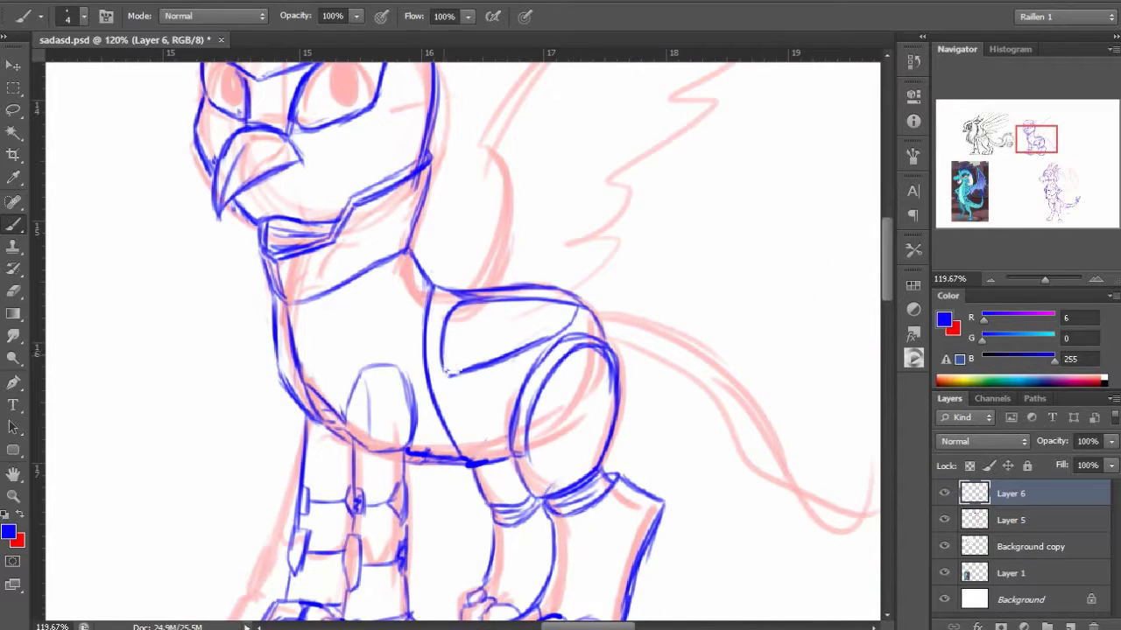
key("e")
key("b")
left_click_drag(431, 294, 438, 392)
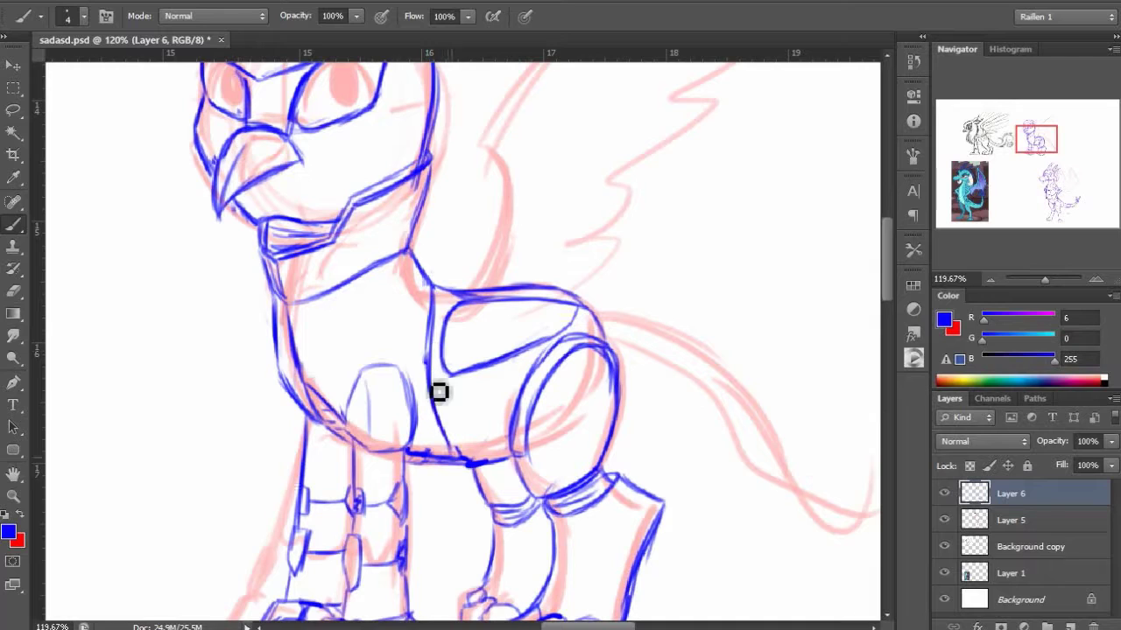
key("e")
mouse_move(449, 351)
left_mouse_down()
mouse_move(458, 318)
mouse_move(441, 365)
left_mouse_up()
key("b")
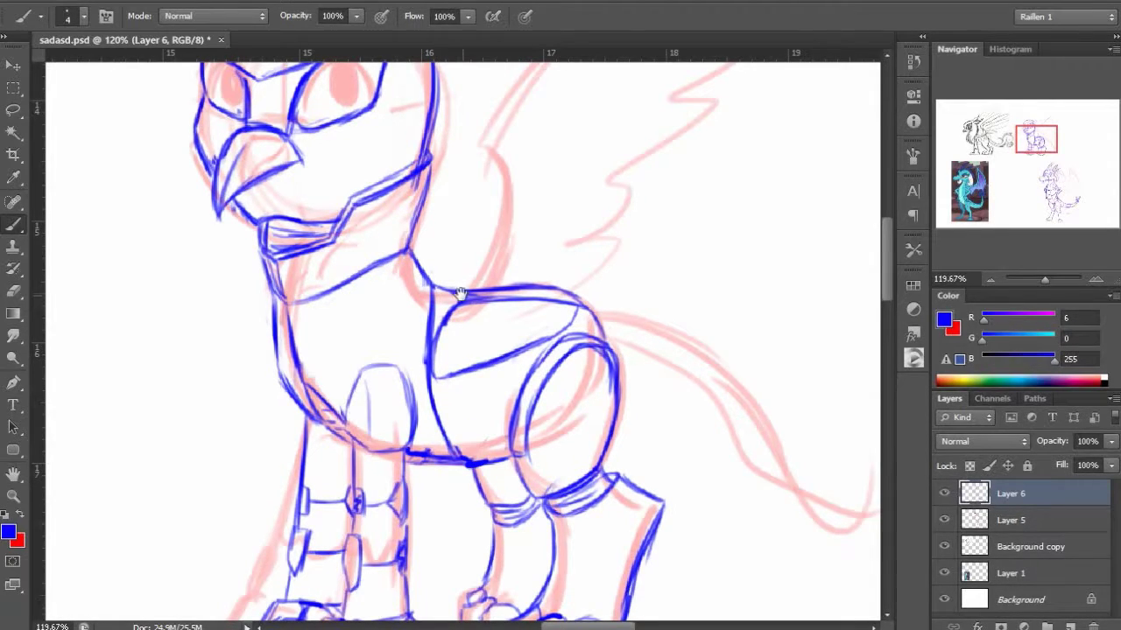
left_click_drag(460, 294, 430, 333)
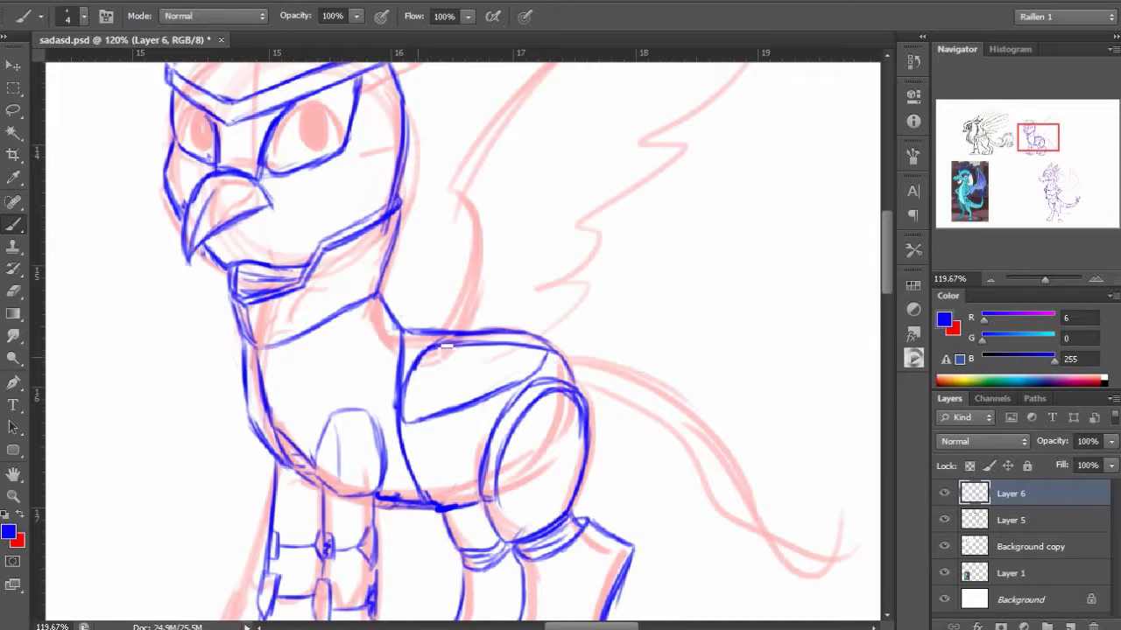
Hide Layer 5, the faded red construction sketch, so only the blue linework of both characters is displayed.
left_click_drag(461, 418, 398, 324)
left_click_drag(405, 281, 446, 301)
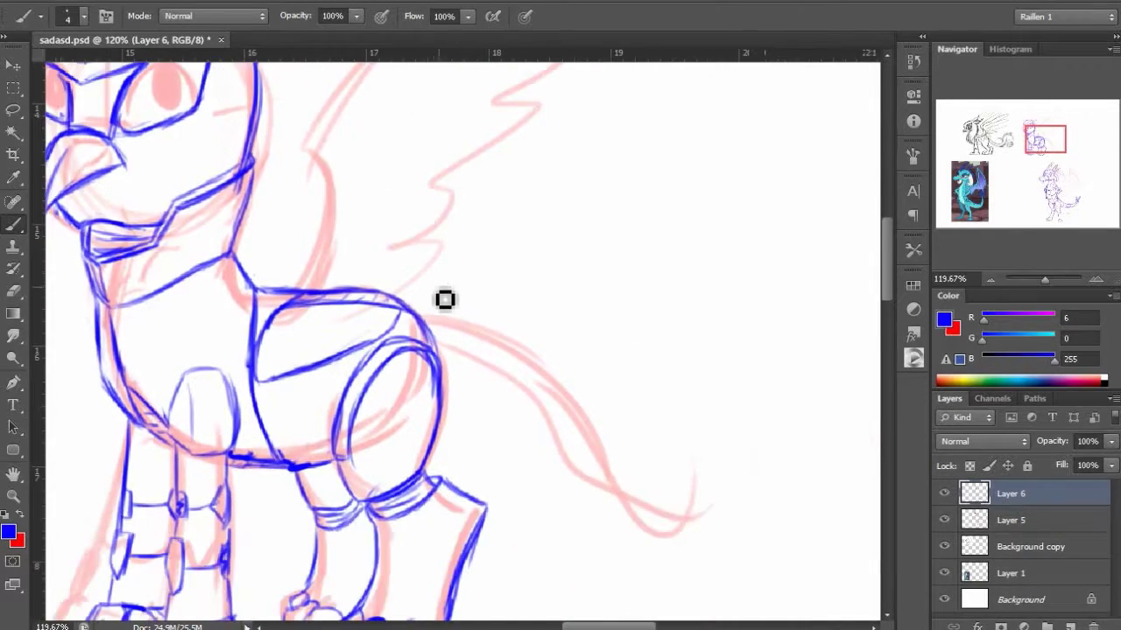
left_click_drag(436, 353, 498, 418)
left_click_drag(140, 138, 319, 294)
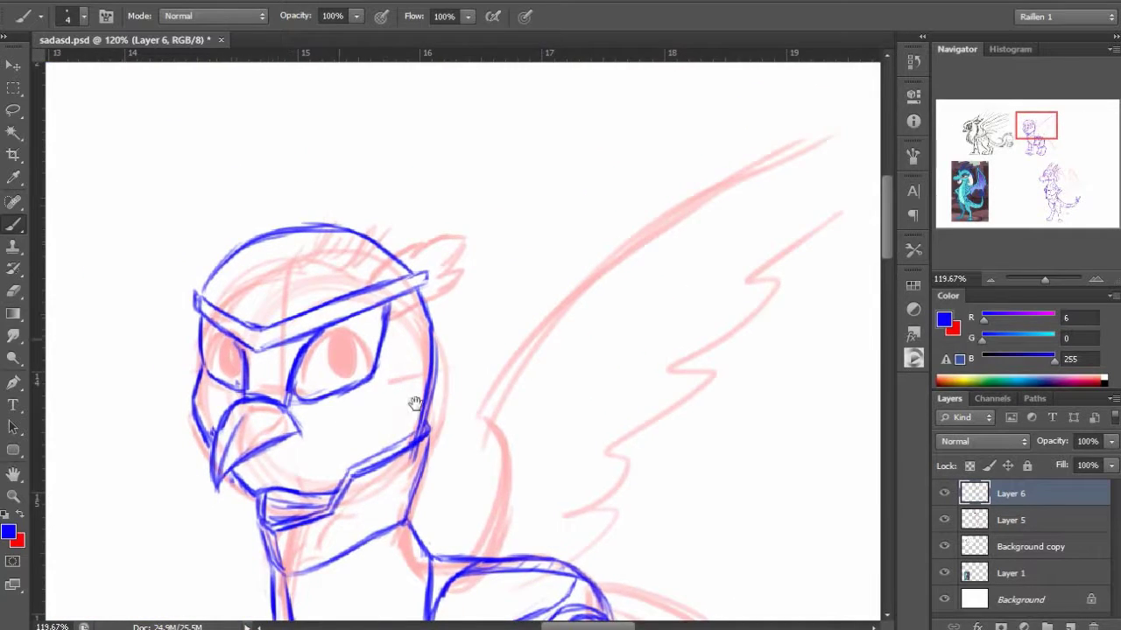
left_click_drag(412, 400, 313, 76)
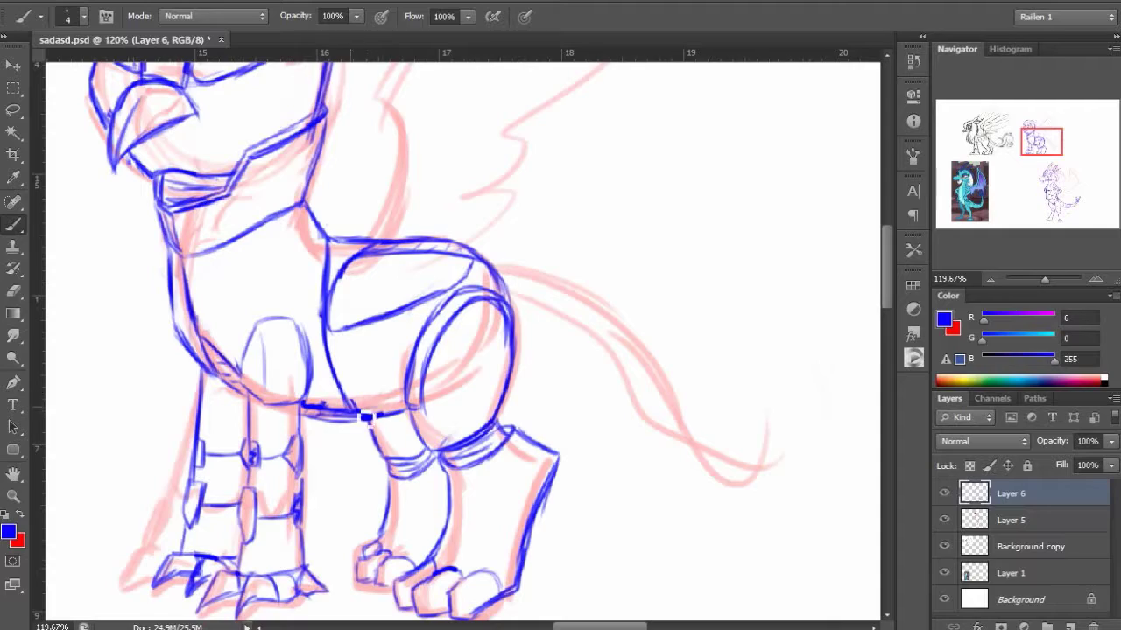
scroll(389, 411, "down", 4)
left_click(943, 520)
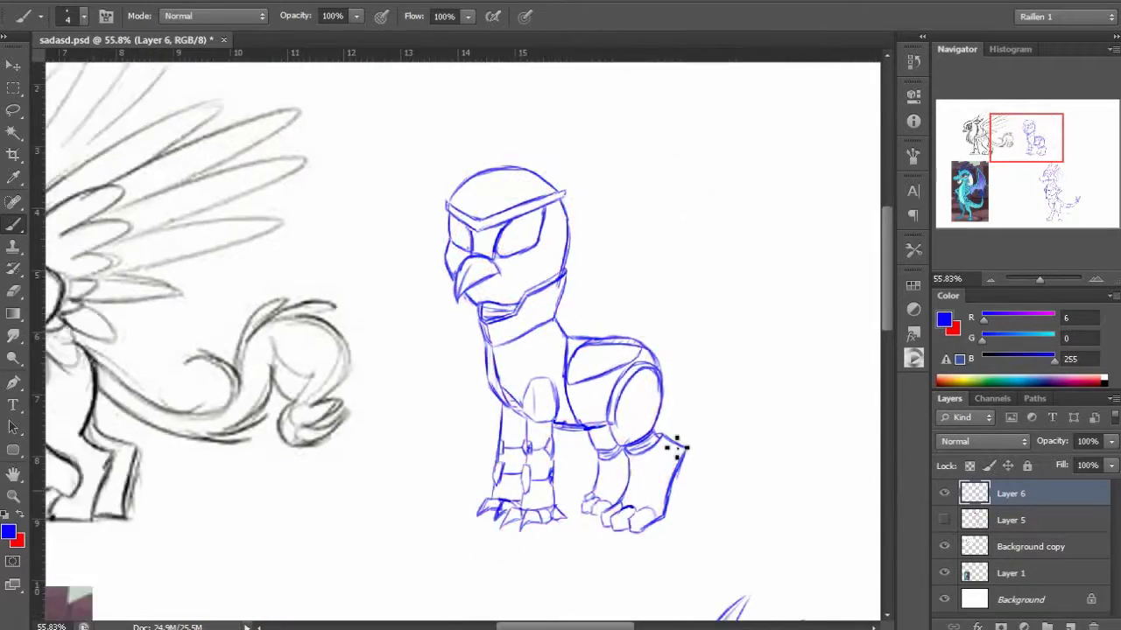
Refine the bridge of the dragon's snout below the headband and add short hatching strokes beside the eye.
left_click_drag(709, 613, 546, 339)
key("e")
scroll(493, 488, "down", 1)
scroll(575, 405, "up", 4)
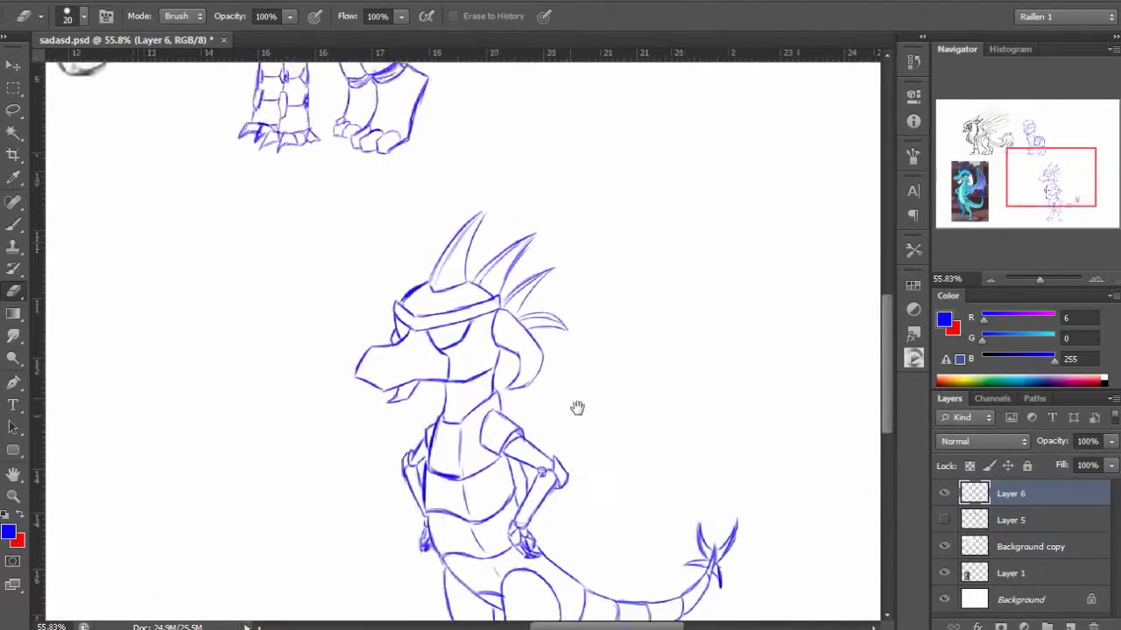
scroll(490, 407, "up", 3)
key("b")
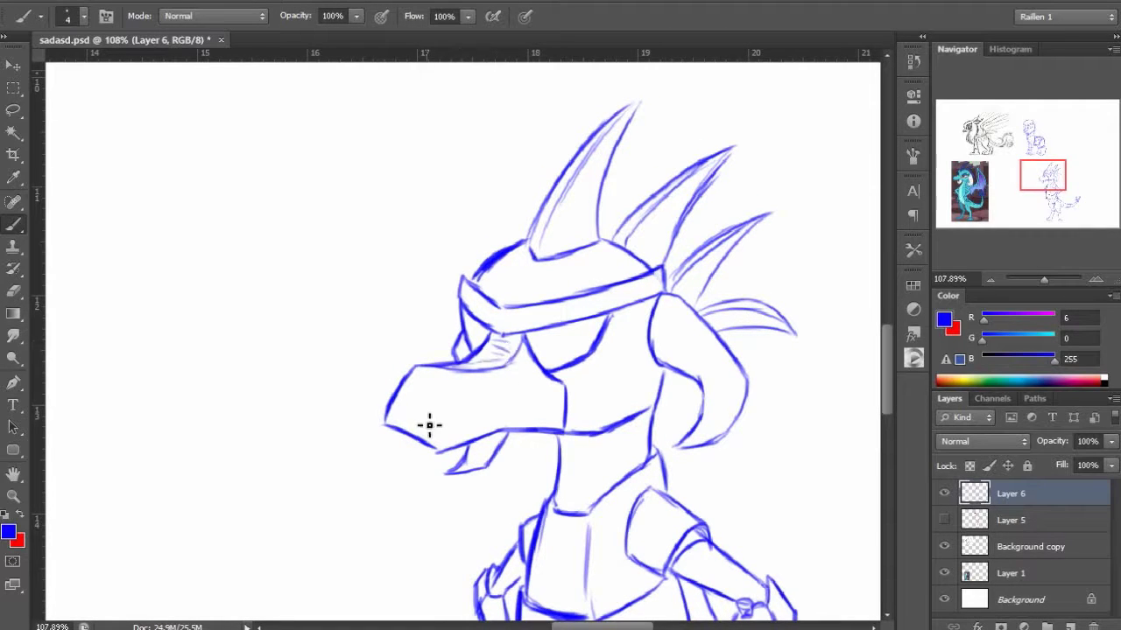
Look over the griffon and dragon linework together and save the document.
scroll(483, 445, "down", 2)
left_click_drag(531, 193, 555, 440)
scroll(605, 312, "down", 2)
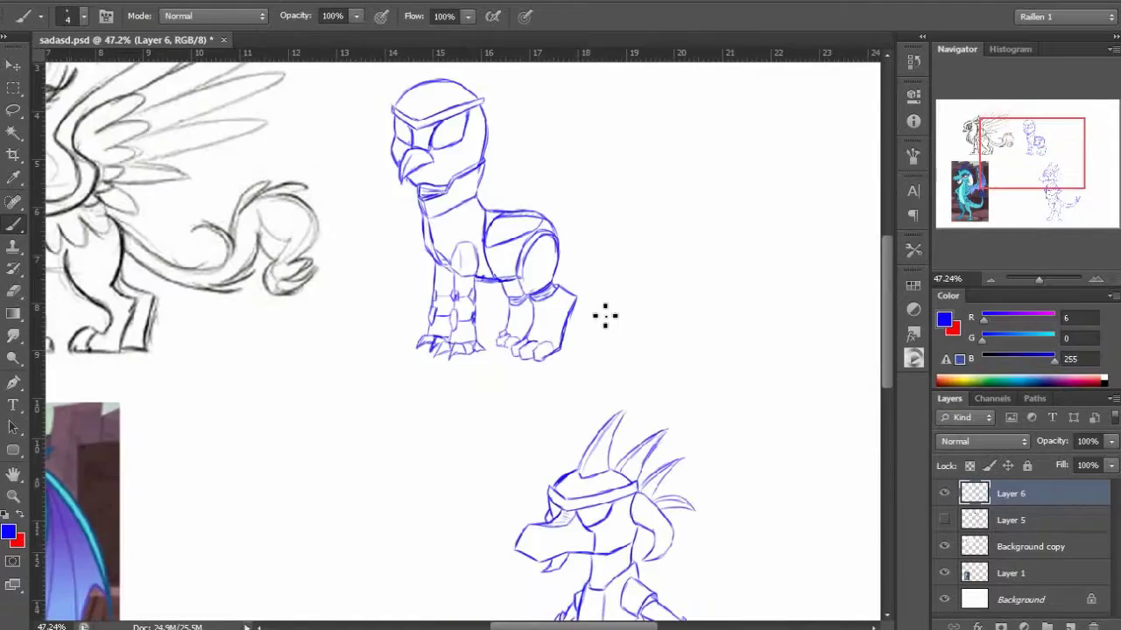
key("ctrl+s")
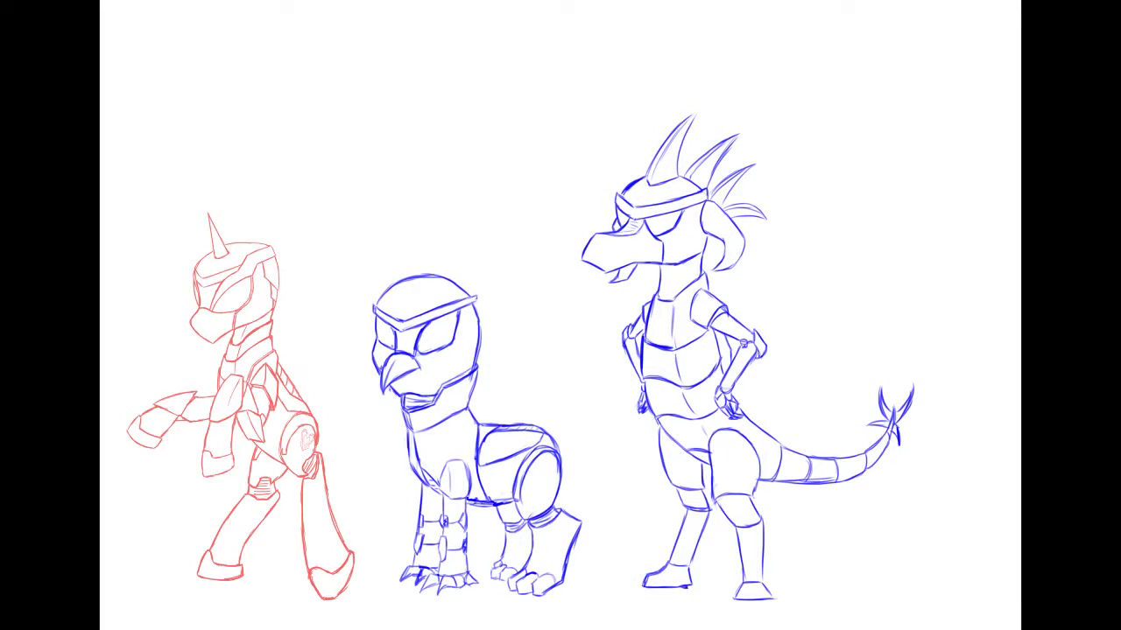